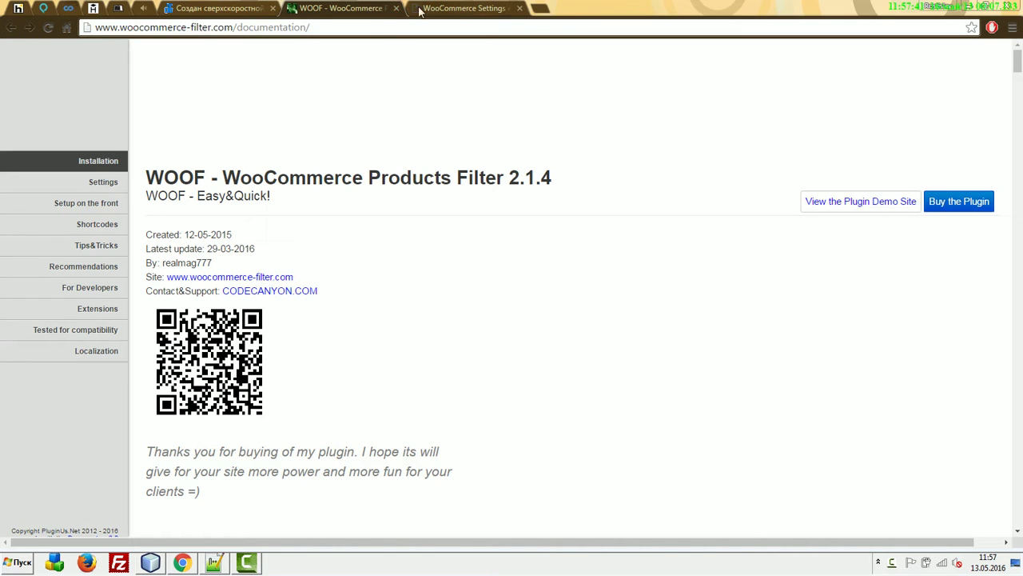
Open the WooCommerce Products Filter website's documentation in a new tab and read the two basic shortcodes in its Shortcodes section.
left_click(466, 10)
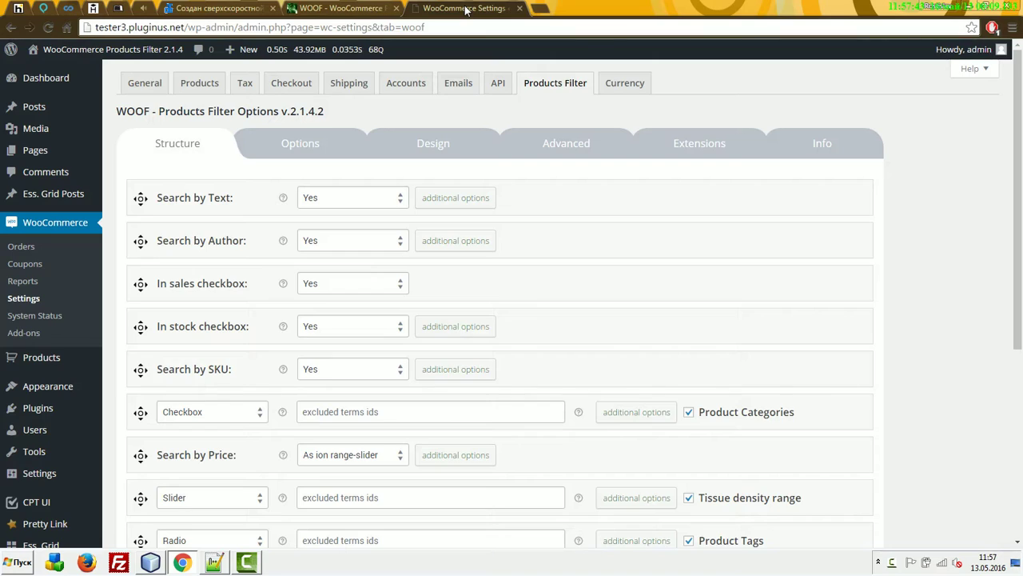
left_click(540, 8)
left_click(263, 53)
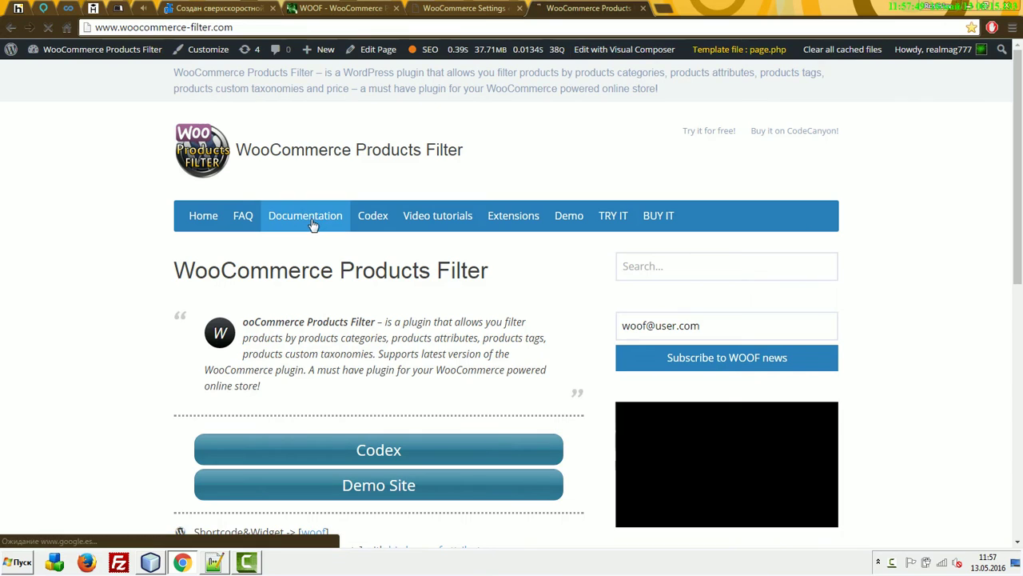
left_click(324, 223)
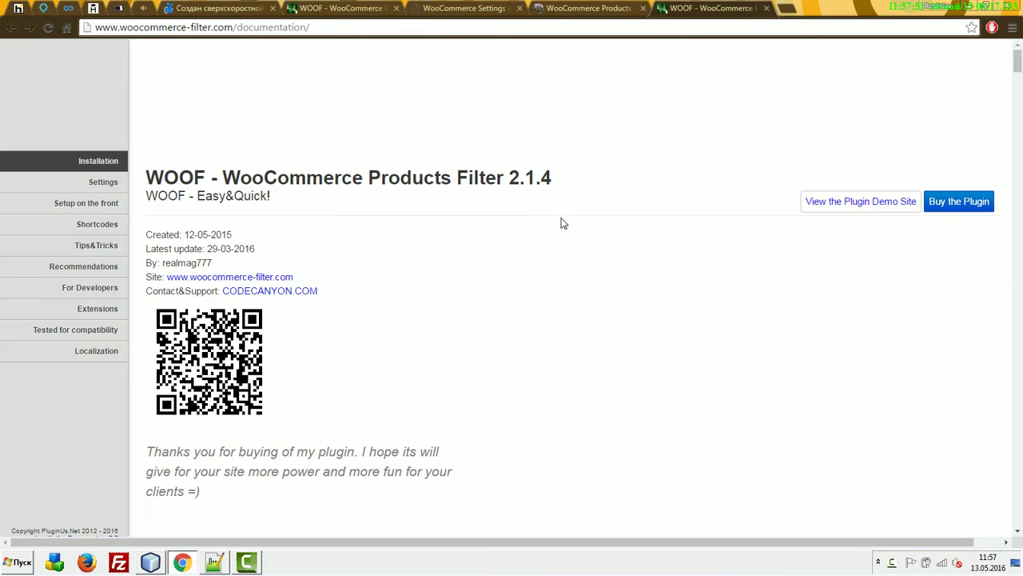
left_click(112, 228)
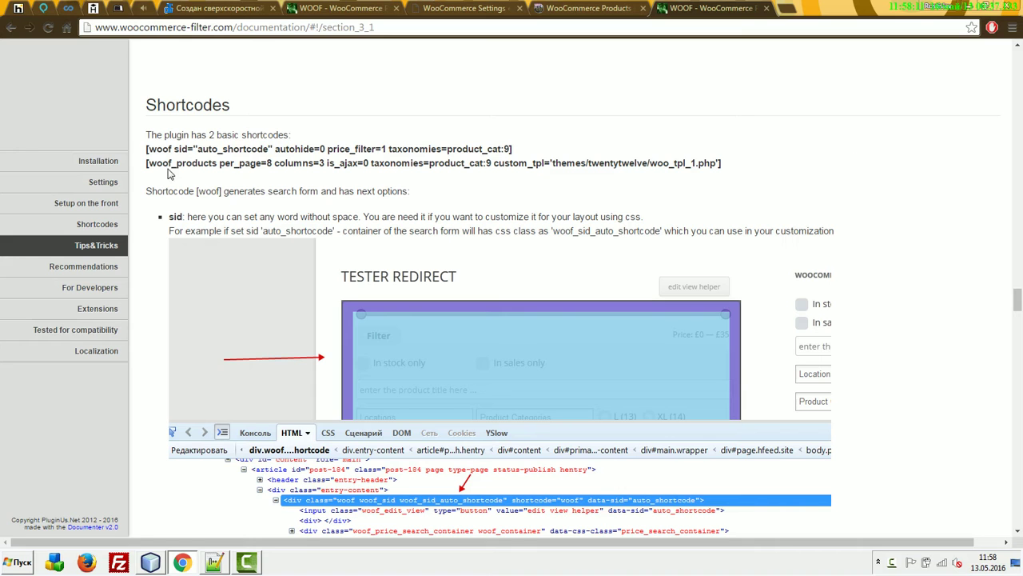
left_click_drag(146, 149, 723, 165)
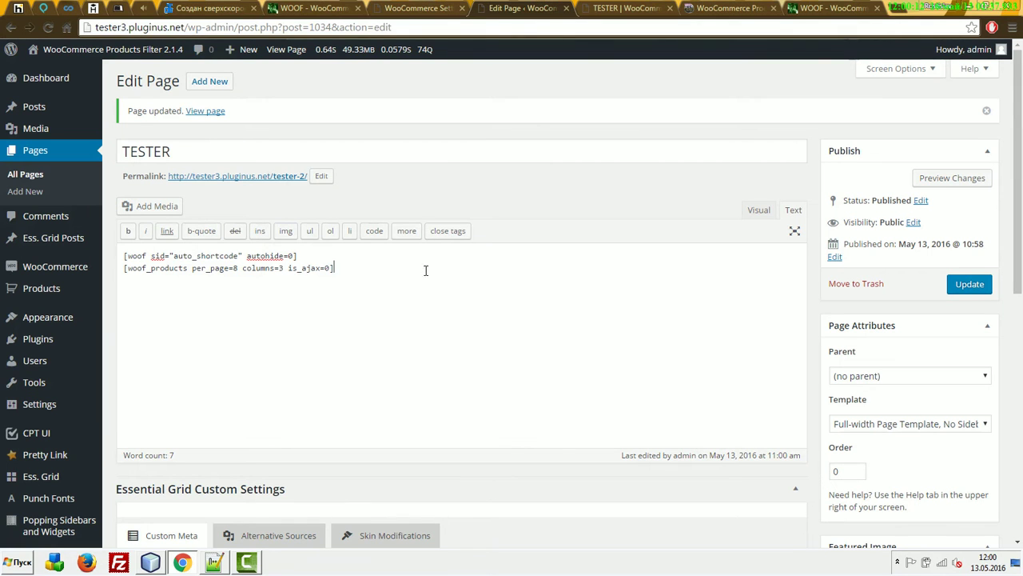
Compare the TESTER page's two shortcodes with the live page's search form and product list, and clear the tag2 filter.
left_click_drag(362, 270, 110, 257)
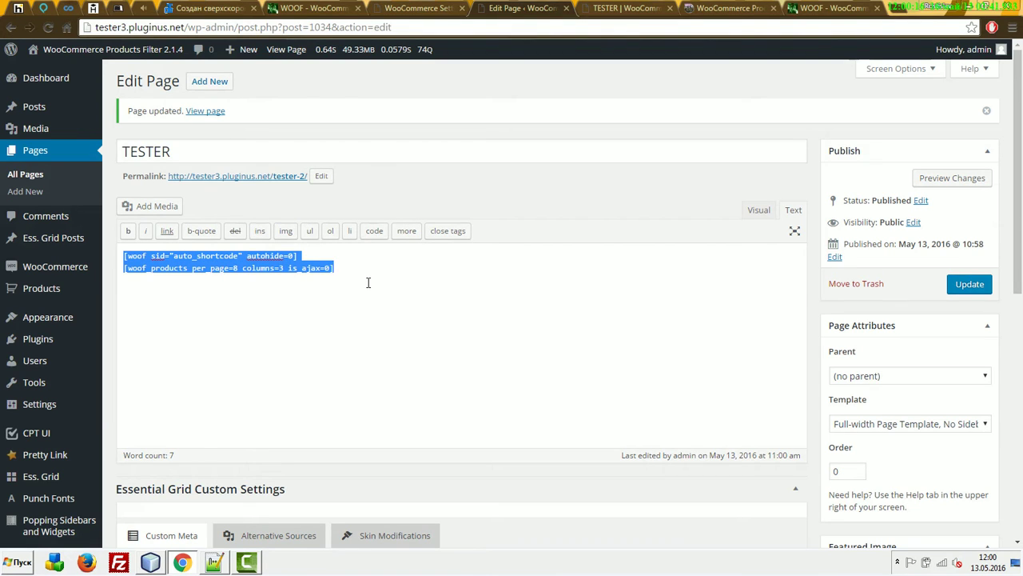
left_click(627, 8)
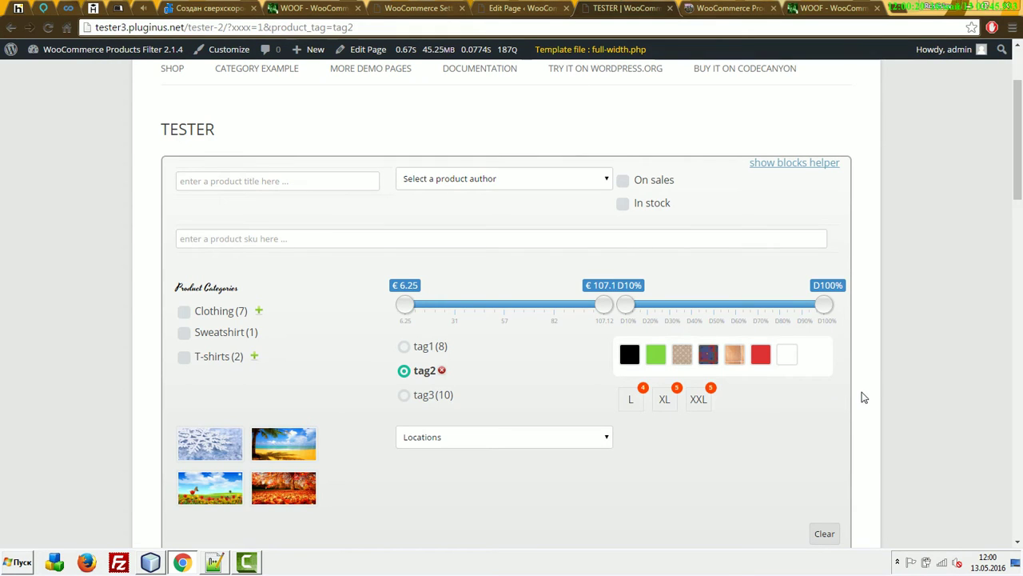
scroll(863, 398, "down", 2)
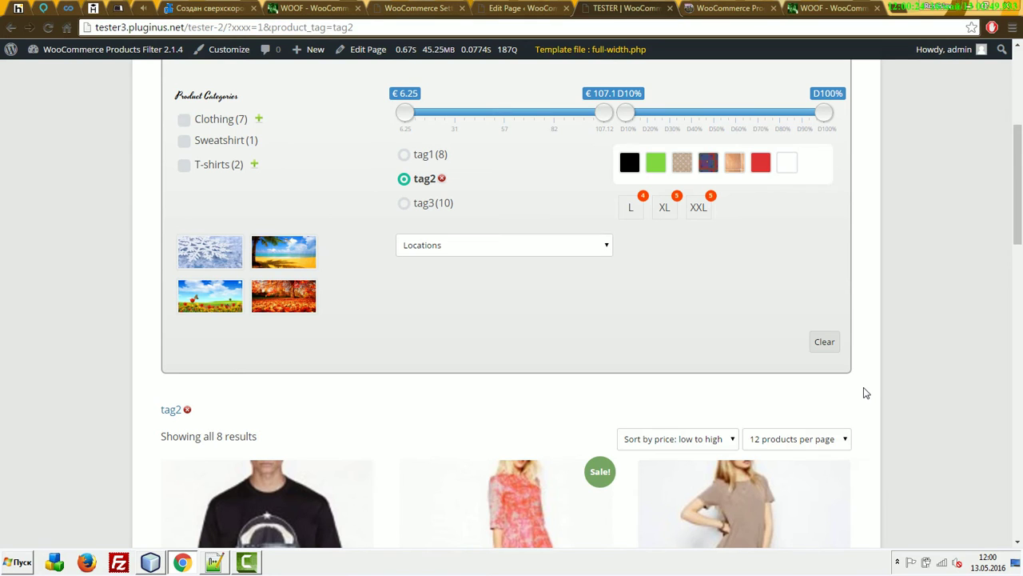
scroll(863, 393, "down", 4)
scroll(935, 279, "up", 1)
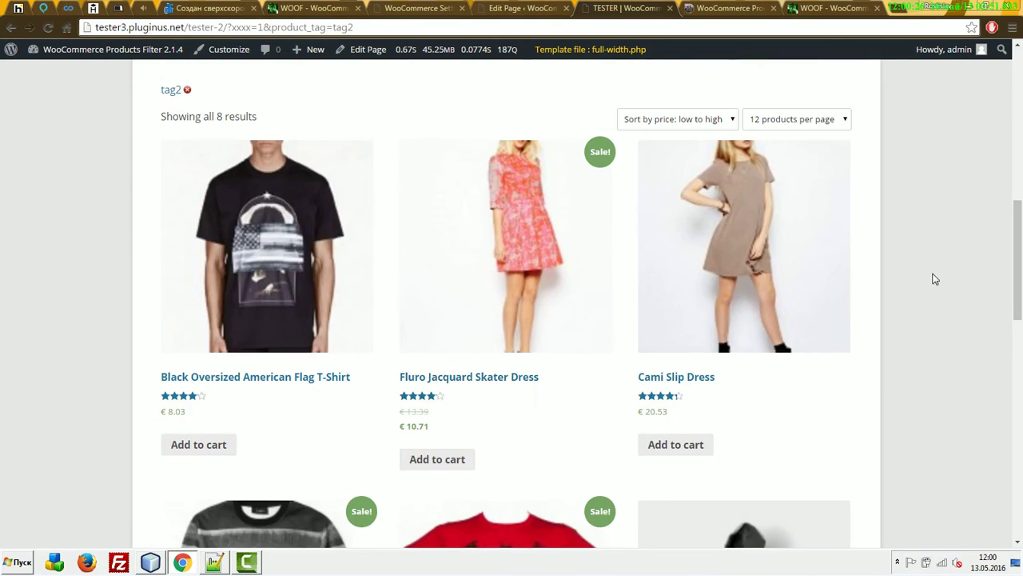
scroll(935, 279, "up", 3)
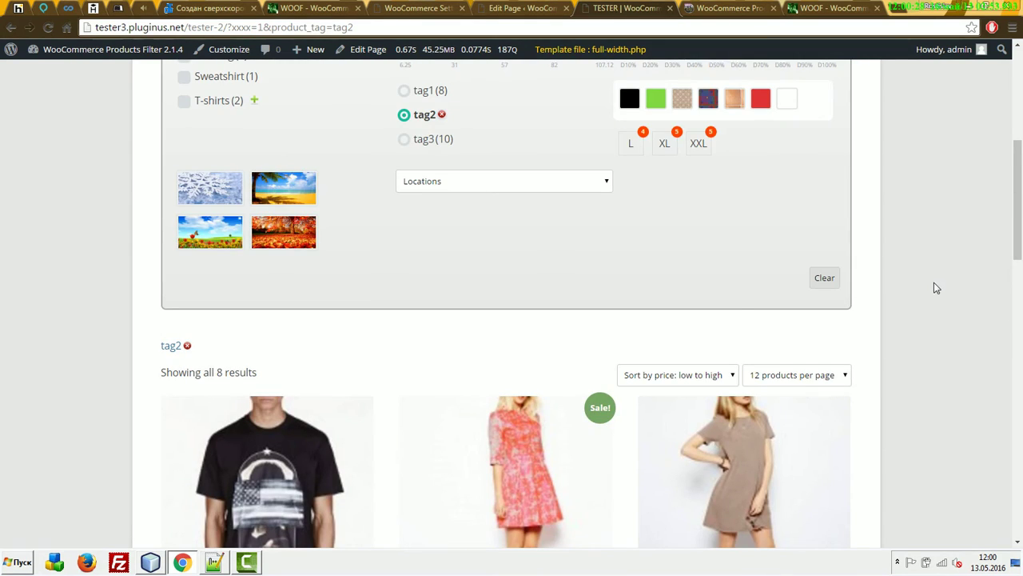
left_click(312, 29)
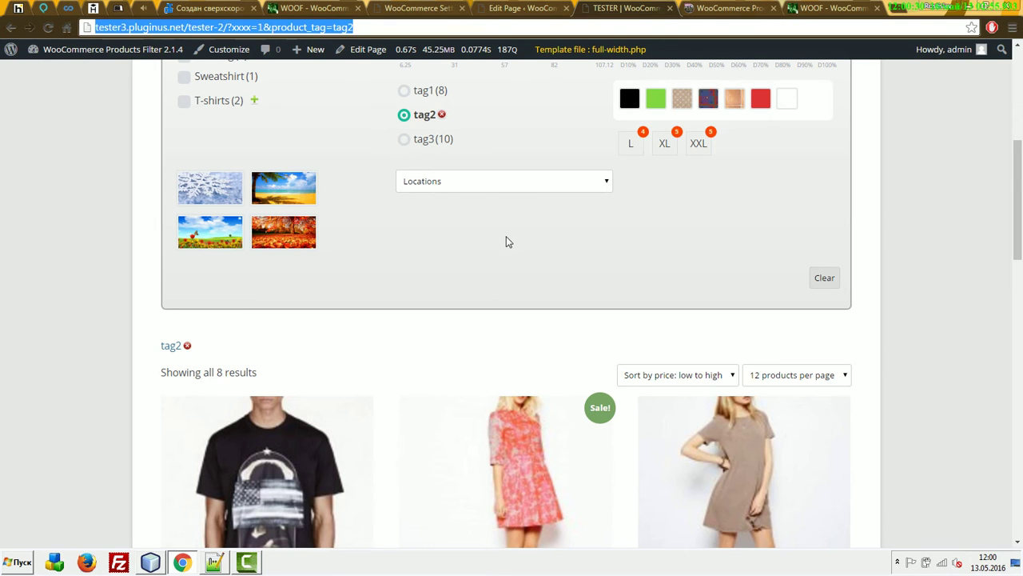
left_click(824, 277)
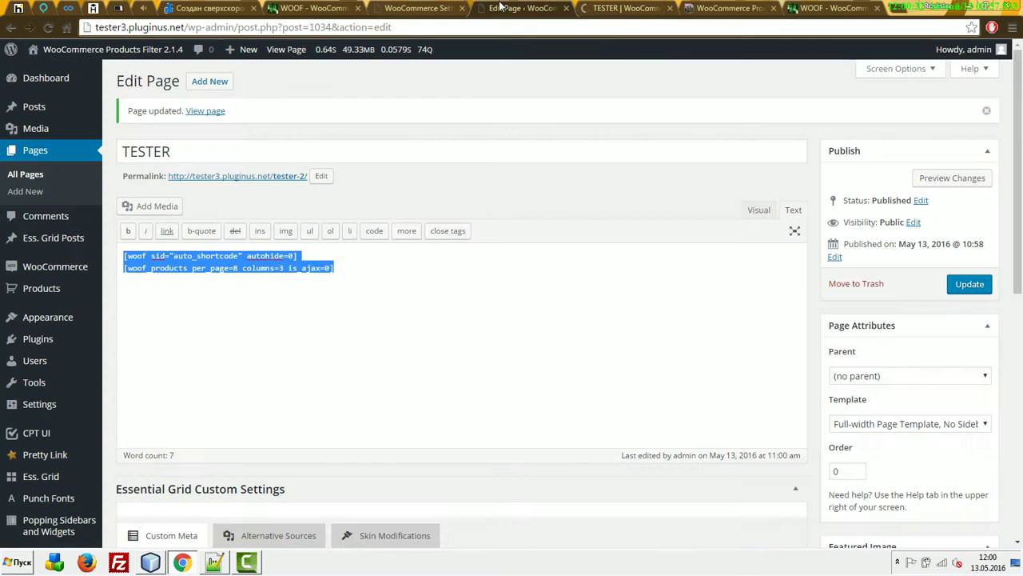
Set columns to 4 in the TESTER page's woof_products shortcode, update the page, and reload its live version.
left_click(297, 275)
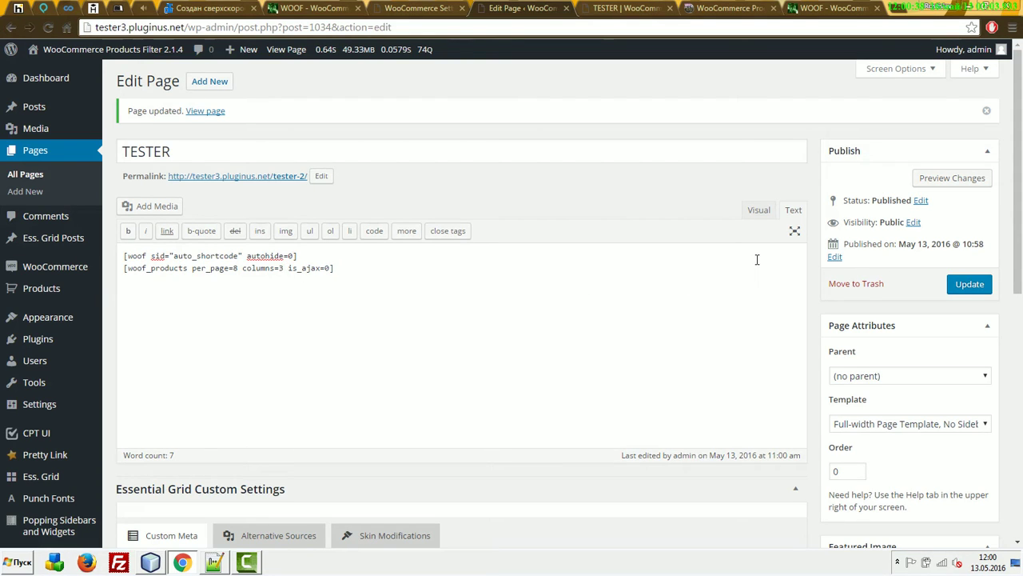
left_click(972, 289)
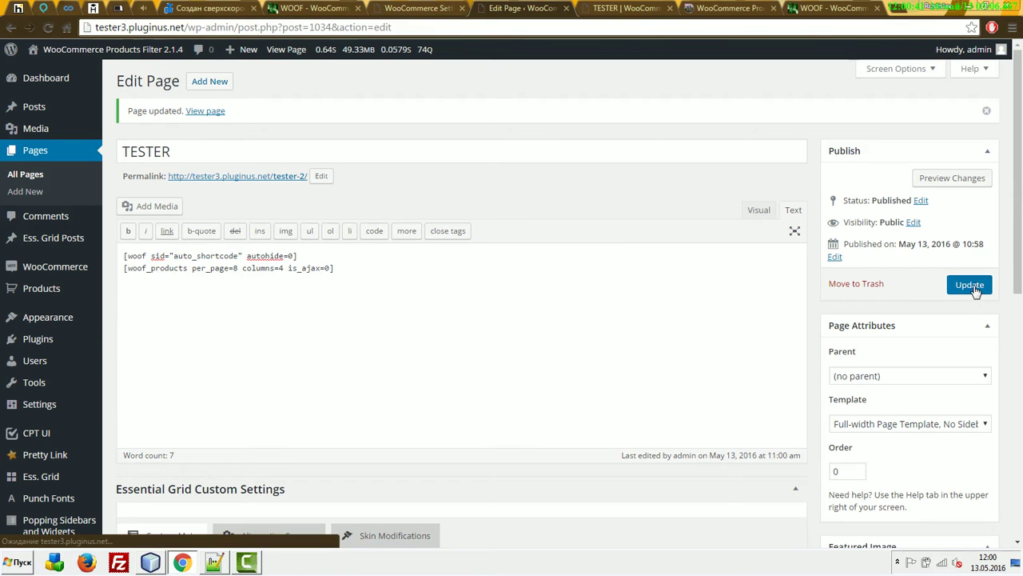
left_click(605, 5)
key("F5")
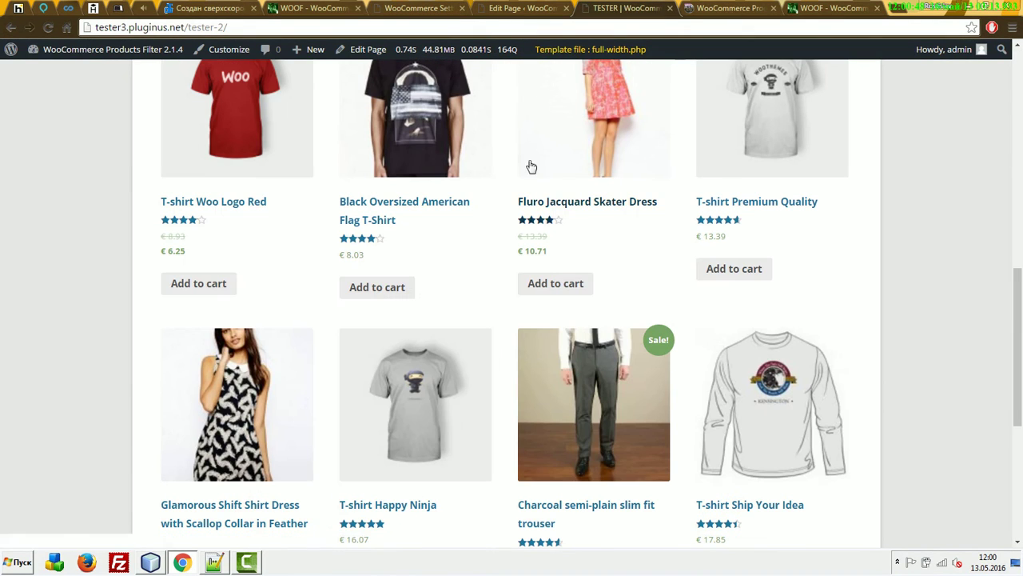
Set columns to 6 in the TESTER page's woof_products shortcode and update the page.
left_click(521, 8)
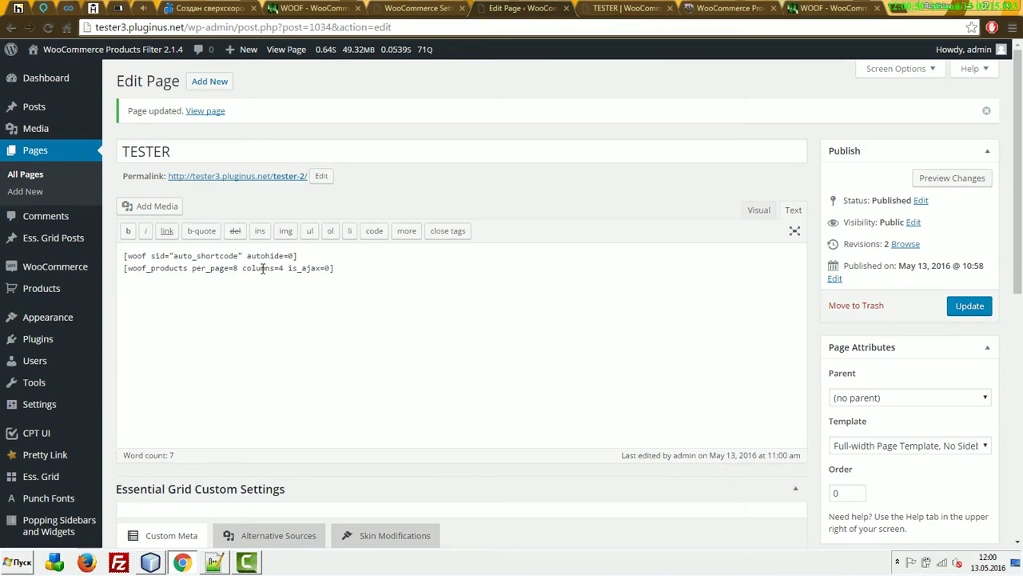
left_click_drag(285, 269, 243, 269)
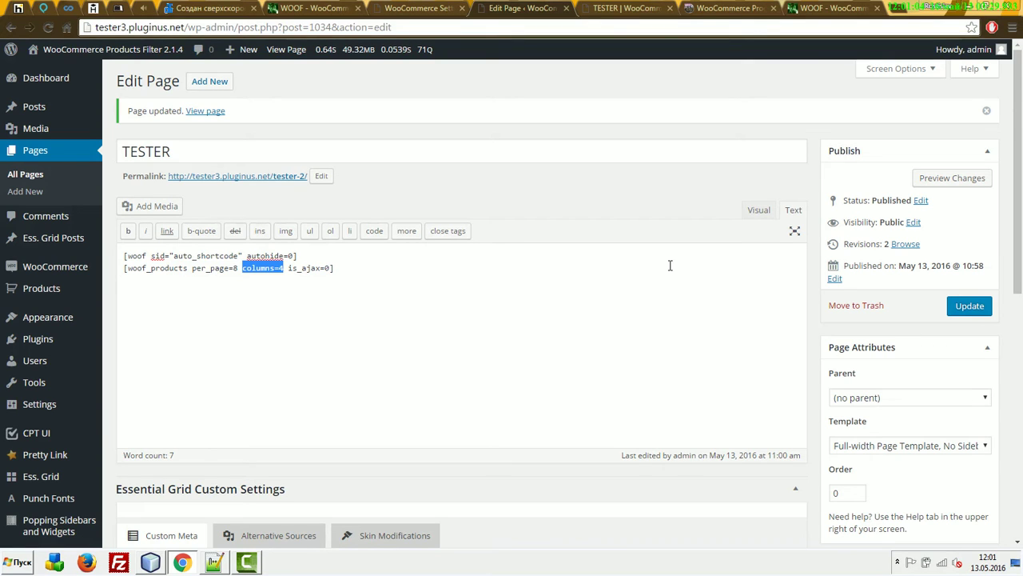
key("Right")
key("BackSpace")
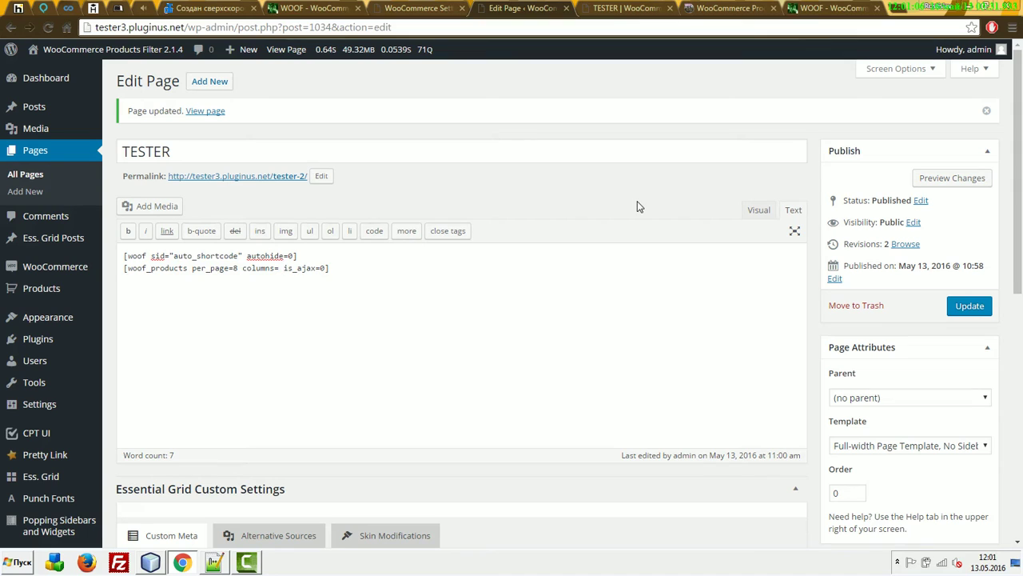
type("6")
left_click(972, 306)
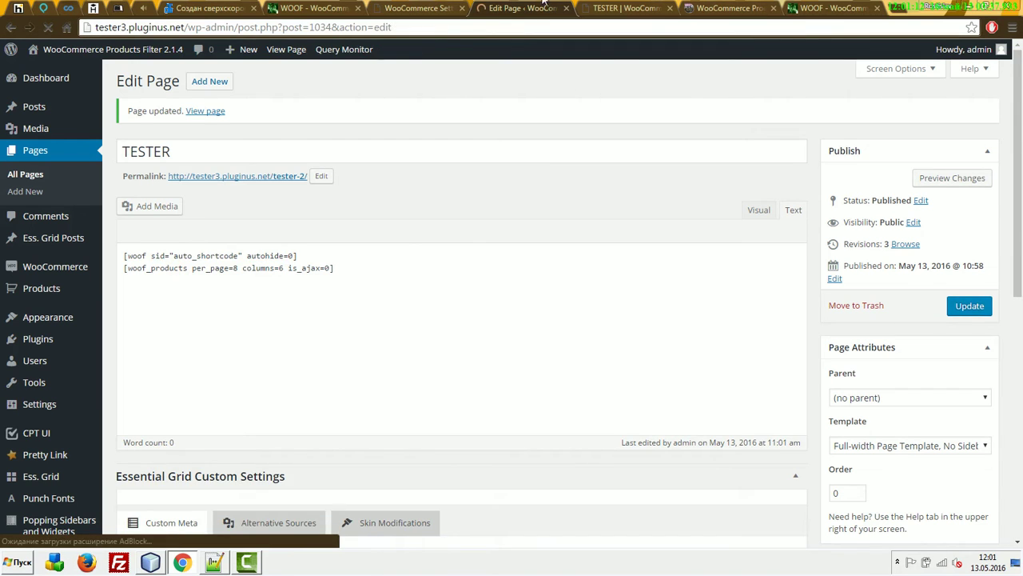
Reload the live TESTER page and examine the column layout of its product grid.
left_click(612, 7)
key("F5")
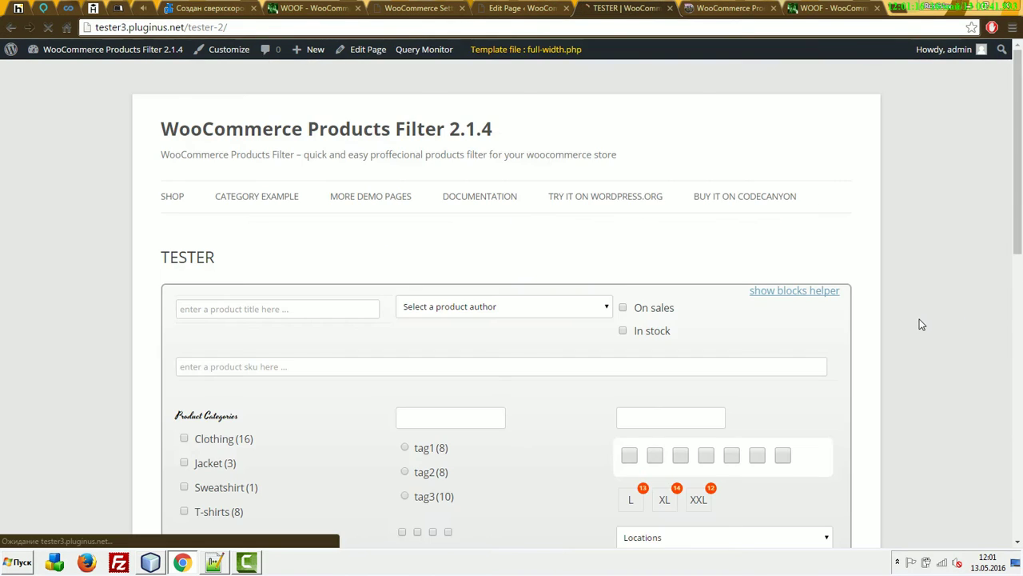
scroll(918, 323, "up", 2)
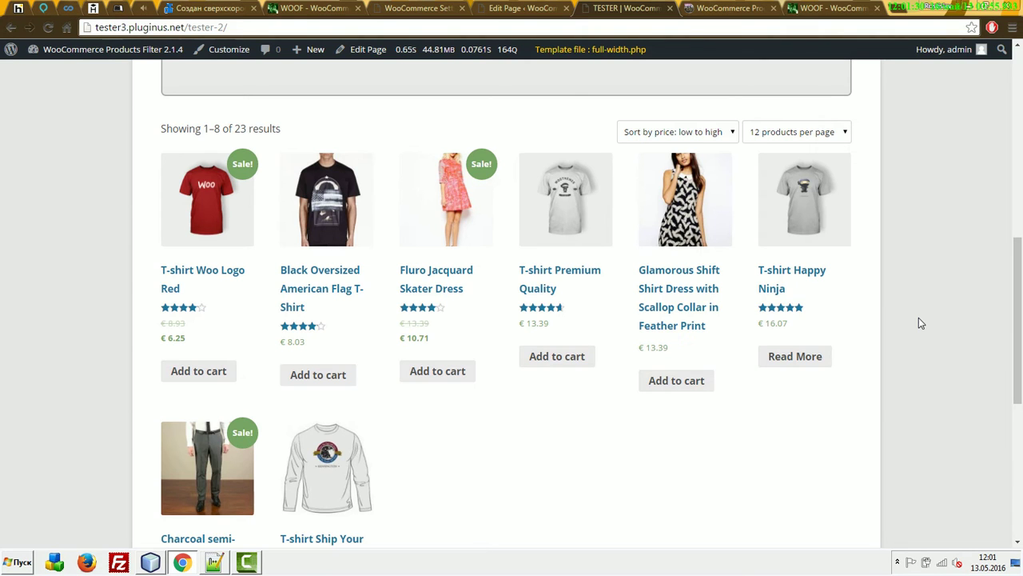
scroll(909, 334, "down", 3)
scroll(907, 322, "up", 1)
scroll(58, 214, "up", 10)
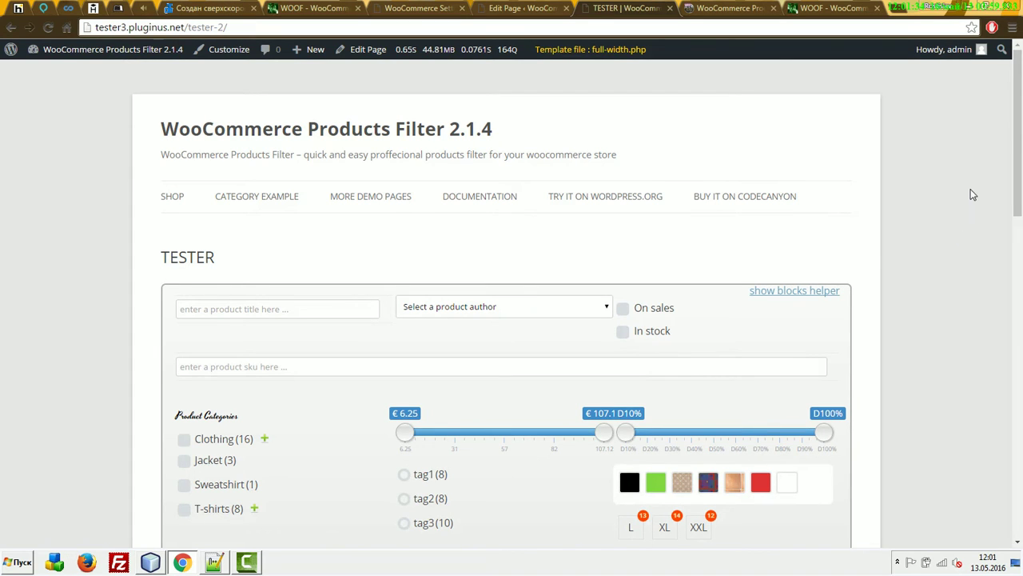
Test non-AJAX filtering by tag3 on the live TESTER page, inspect the page address, and clear the filter.
left_click(519, 8)
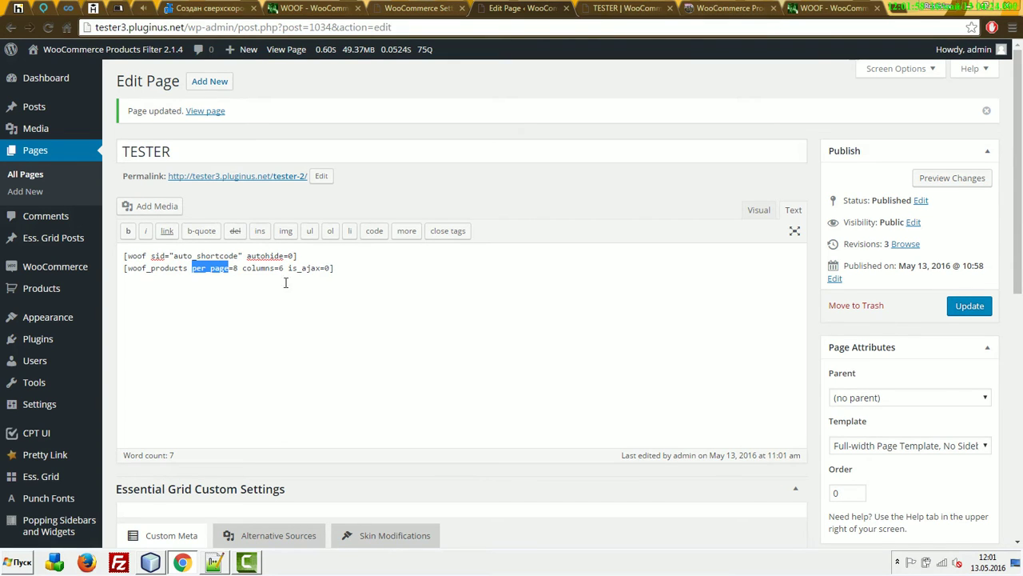
left_click(333, 269)
left_click(584, 7)
scroll(600, 293, "up", 7)
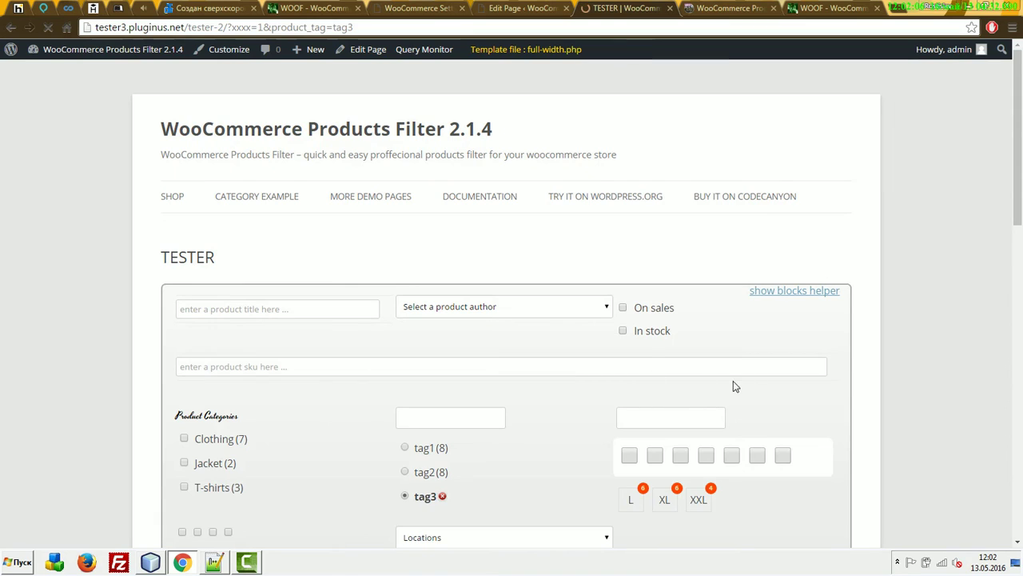
scroll(733, 384, "down", 5)
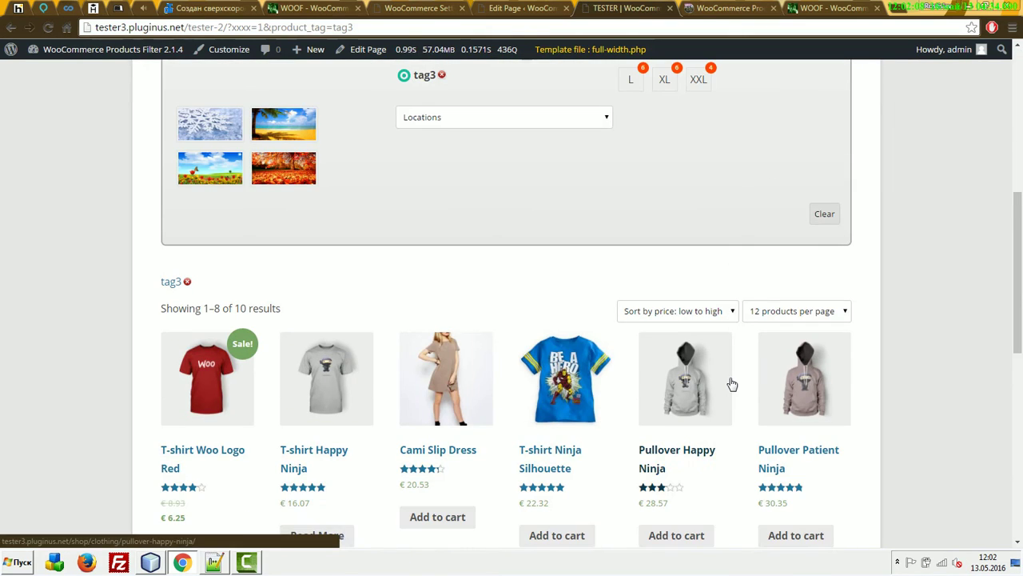
left_click(364, 29)
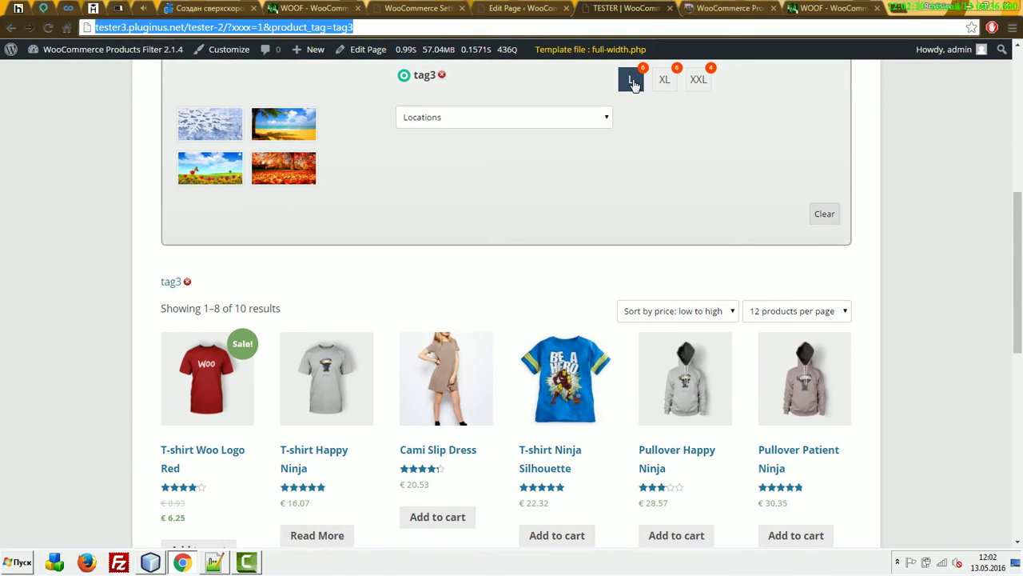
scroll(800, 319, "up", 3)
left_click(823, 470)
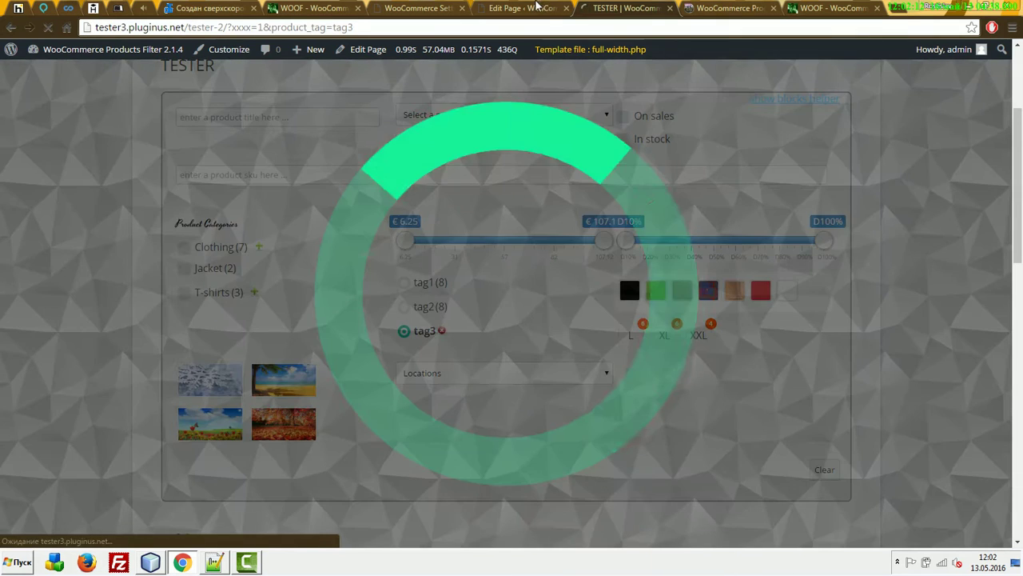
Set is_ajax to 1 in the TESTER page's woof_products shortcode, update the page, and reload its live version.
left_click(515, 11)
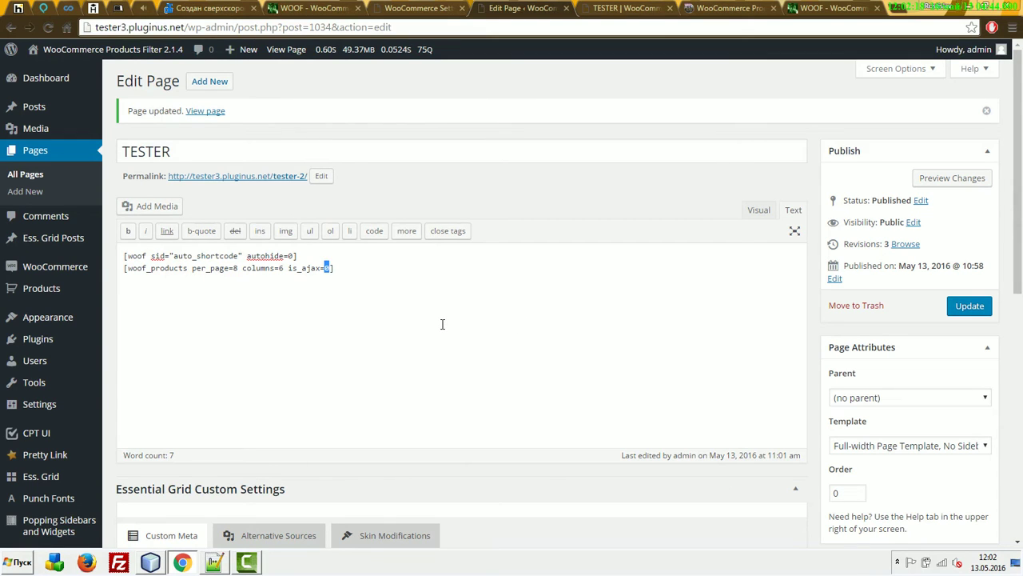
type("1")
left_click(967, 307)
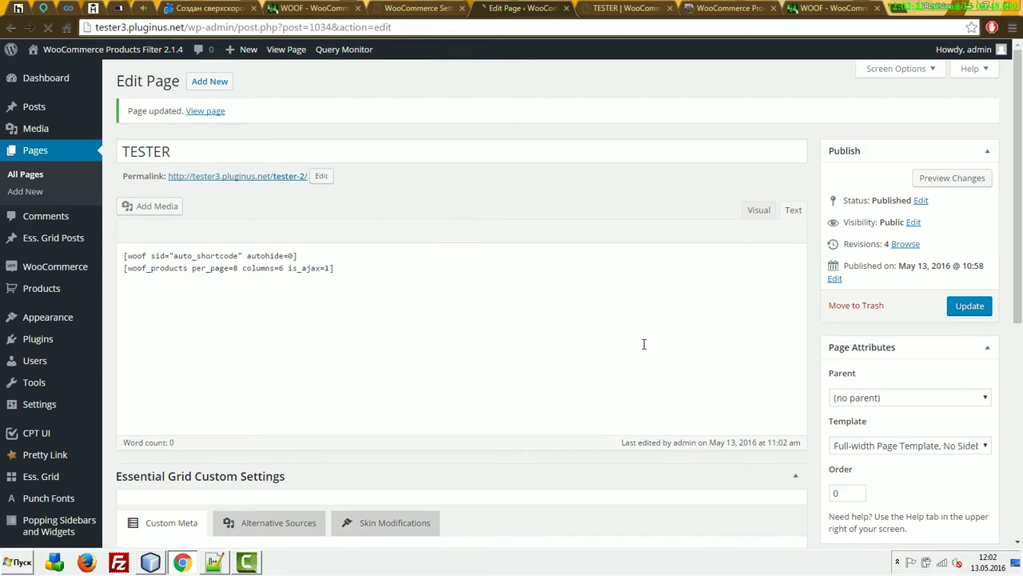
left_click(632, 8)
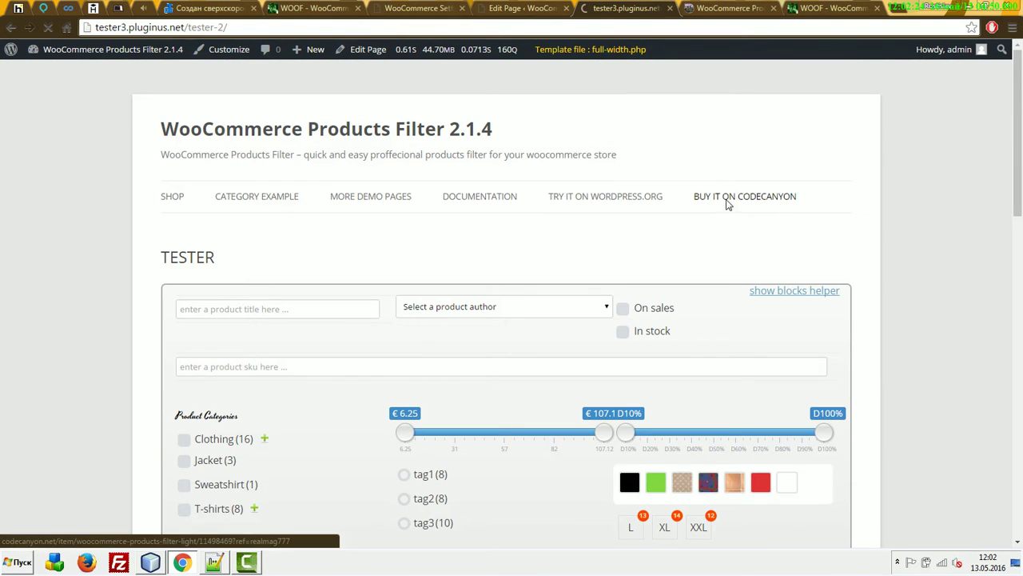
key("F5")
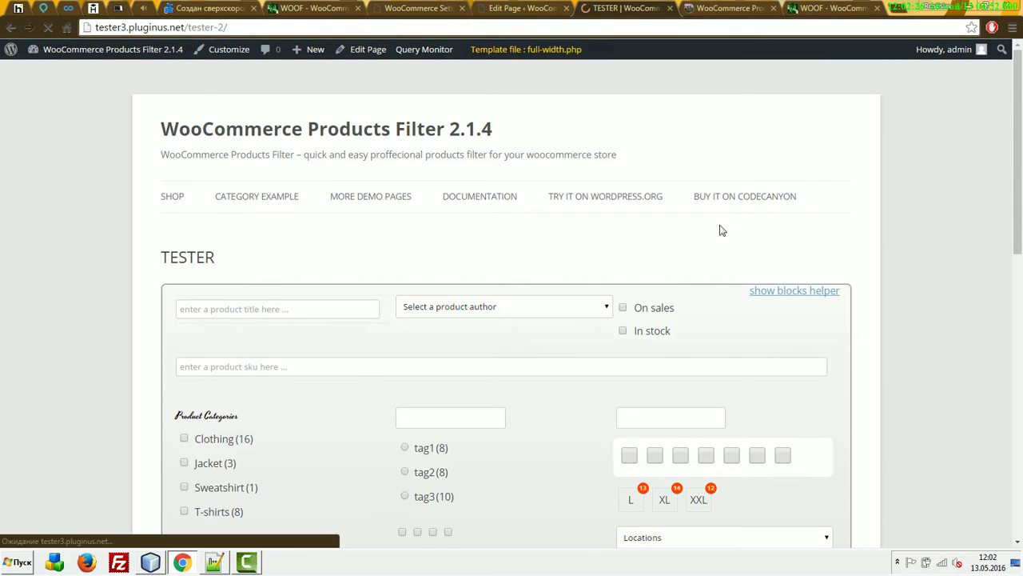
Filter the live TESTER page's products by the Green color and the Sweatshirt category.
scroll(868, 316, "down", 3)
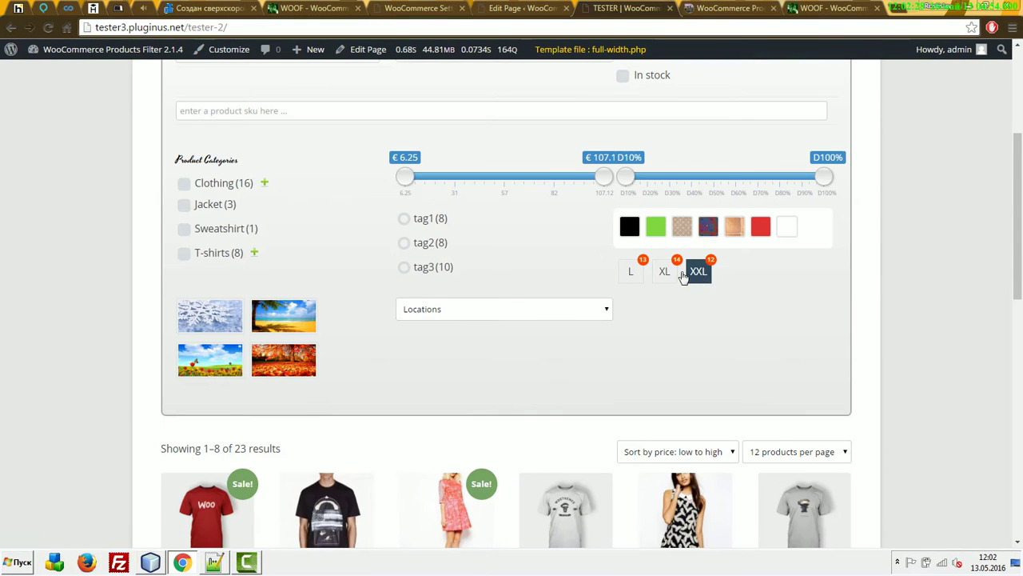
left_click(650, 228)
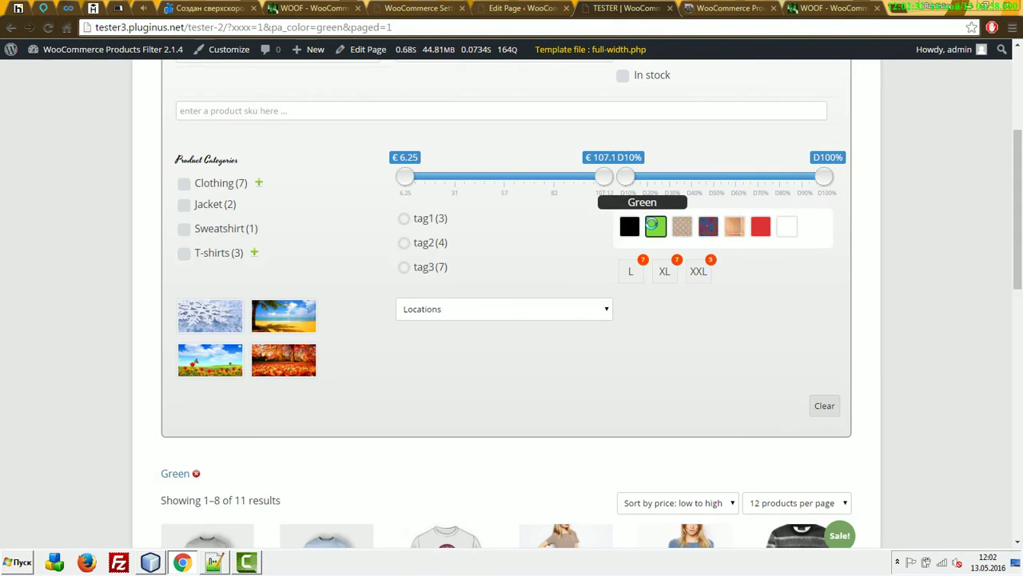
scroll(626, 327, "down", 2)
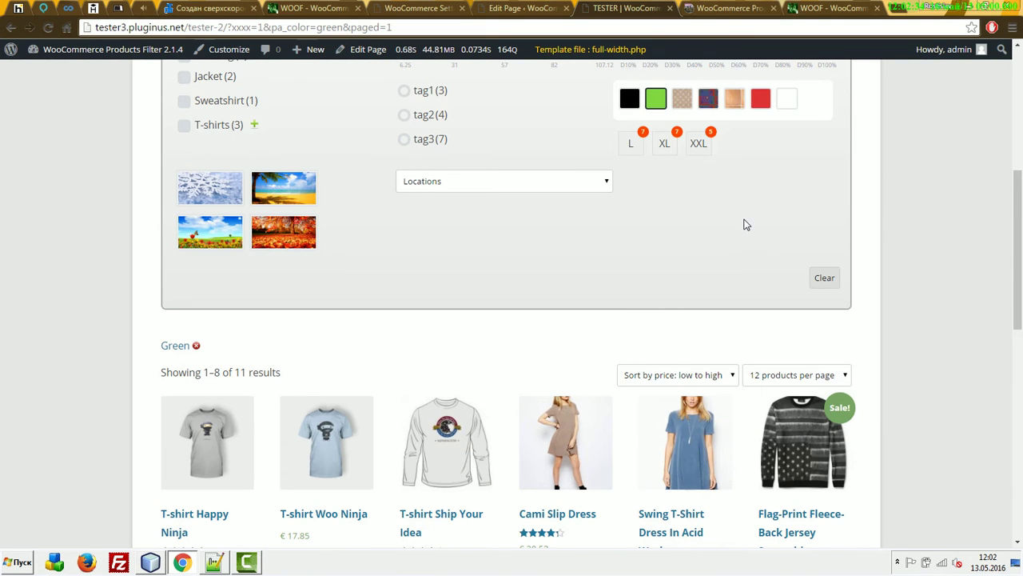
left_click(236, 102)
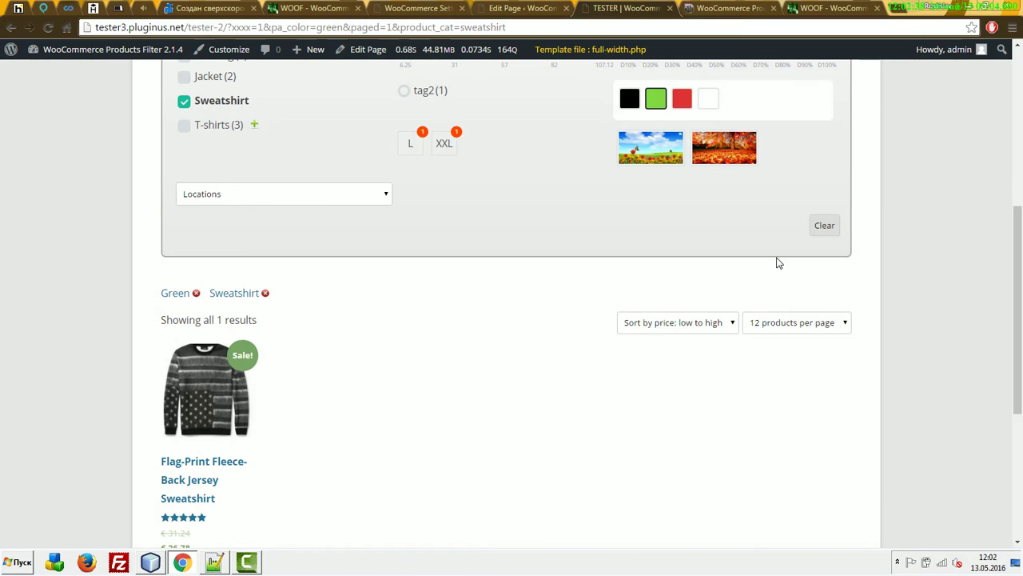
Review the TESTER page's shortcodes and compare them with the filtered search form and product results on its live version.
left_click(511, 7)
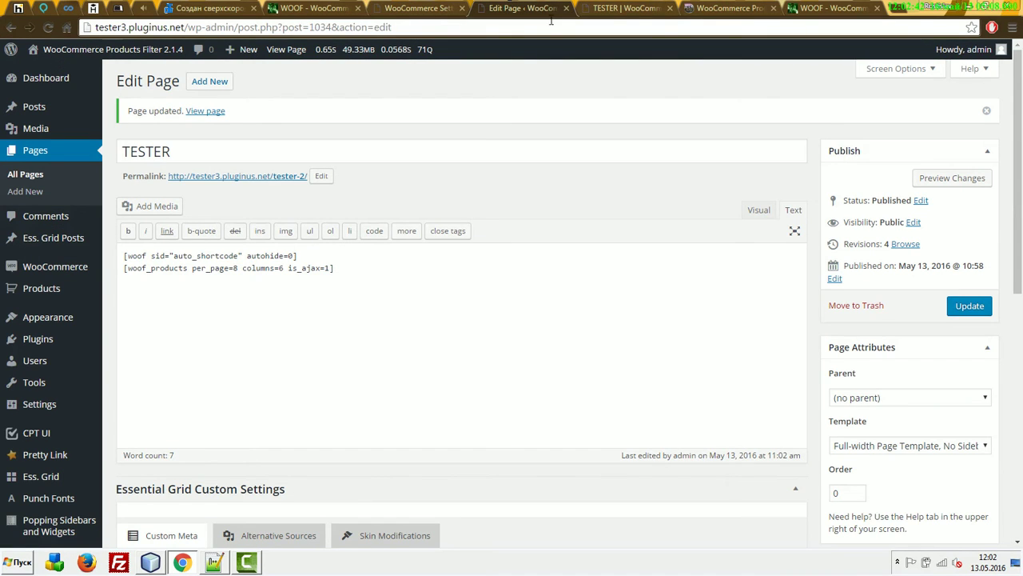
left_click(629, 10)
scroll(554, 296, "up", 5)
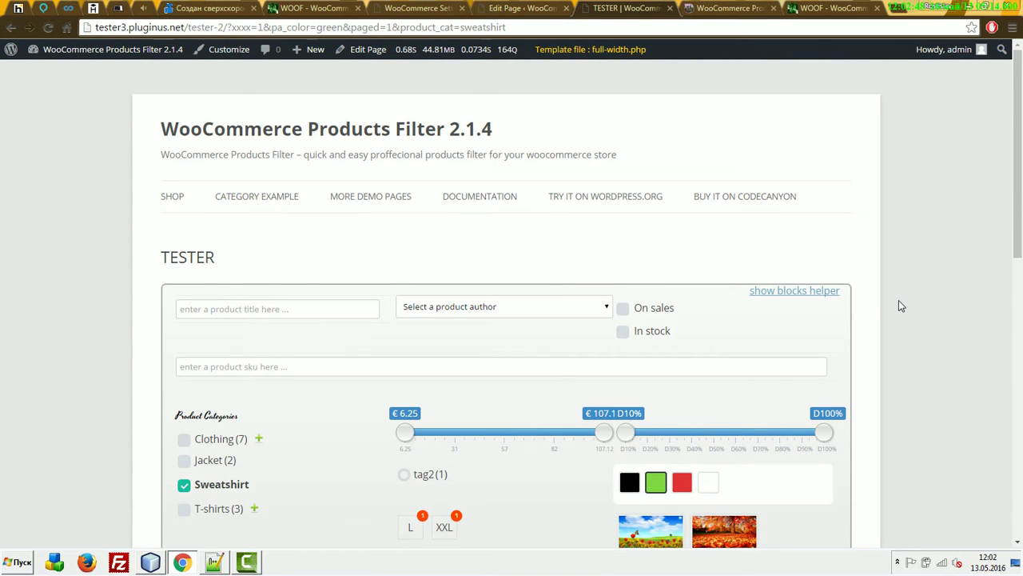
scroll(477, 315, "down", 4)
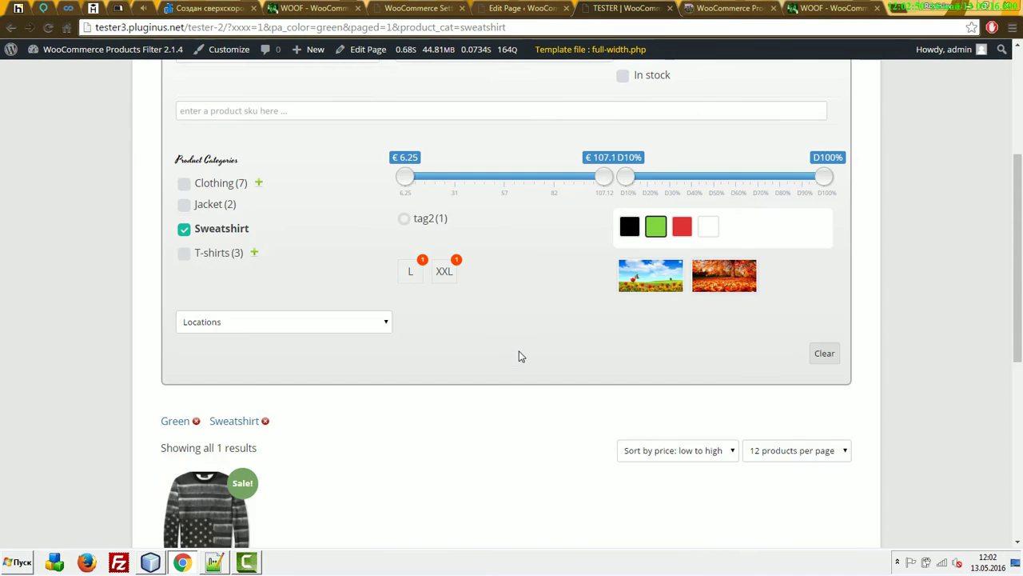
scroll(520, 357, "up", 2)
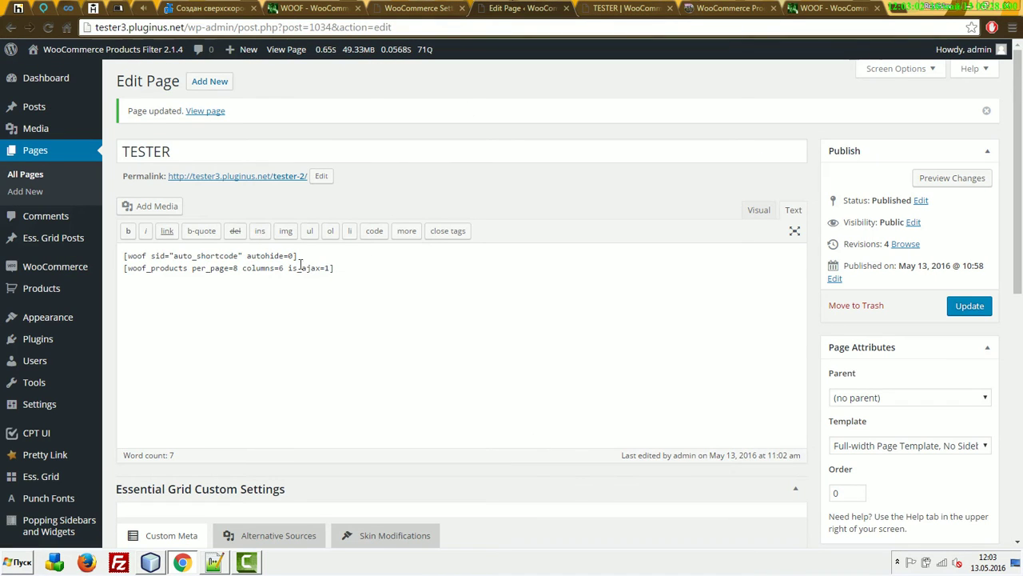
Set autohide to 1 in the woof shortcode, update the TESTER page, and test the search form's show/hide control on its live version.
double_click(291, 256)
type("1")
left_click(972, 310)
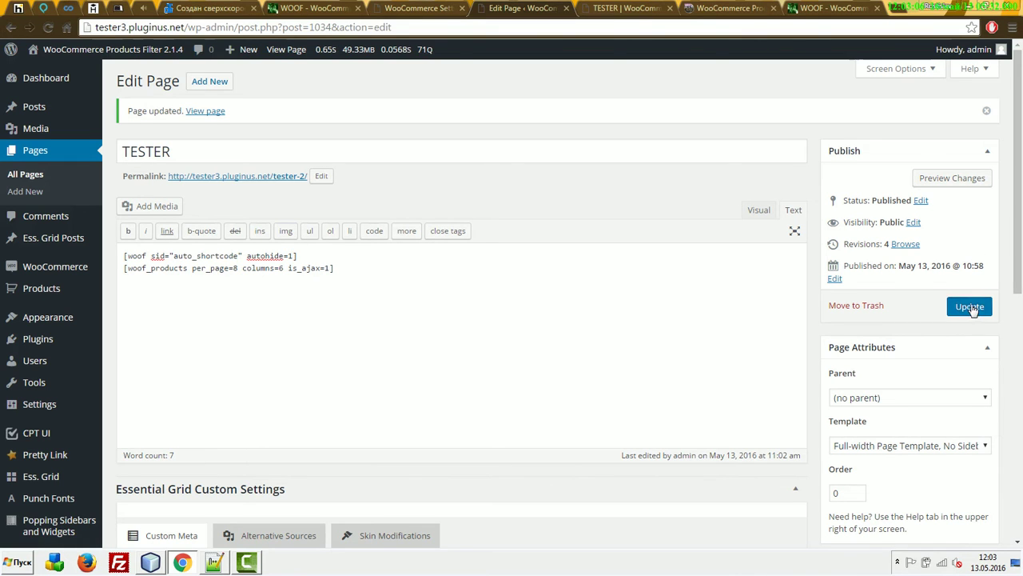
left_click(626, 8)
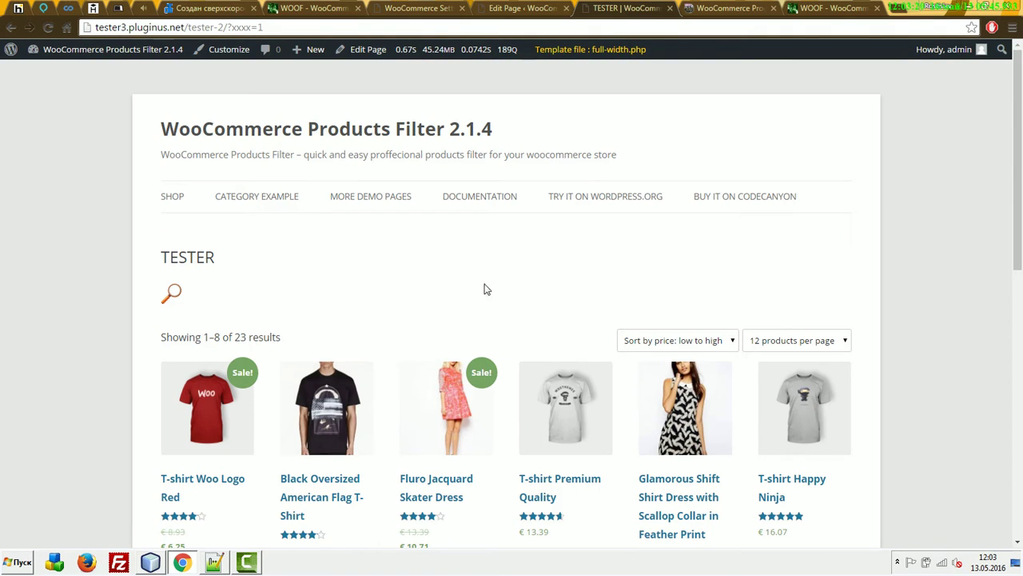
left_click(171, 293)
left_click(174, 294)
Examine the "Auto filter close/open image" option in the WOOF products filter's Design settings.
left_click(408, 7)
left_click(432, 150)
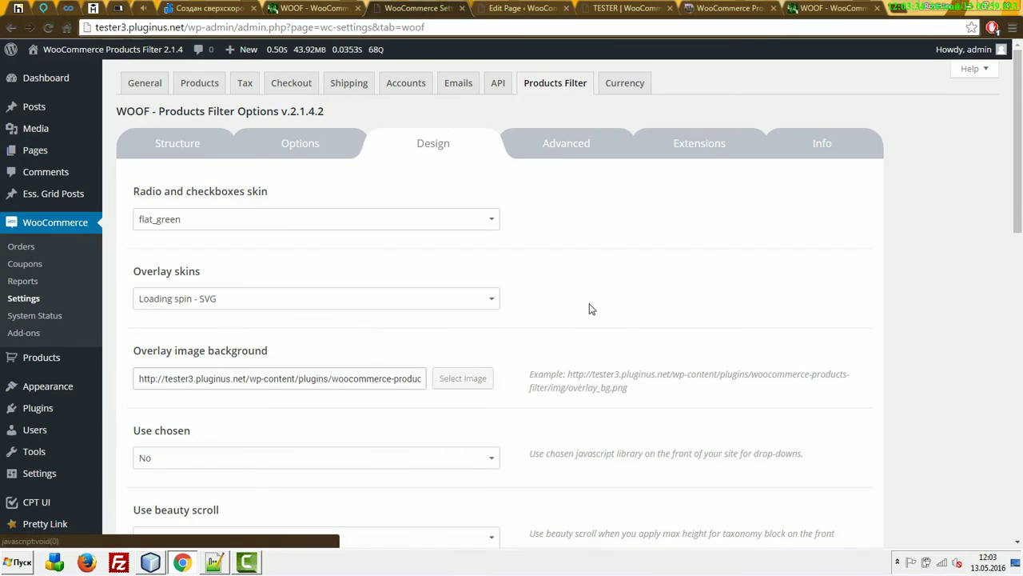
scroll(590, 308, "down", 2)
scroll(589, 307, "down", 4)
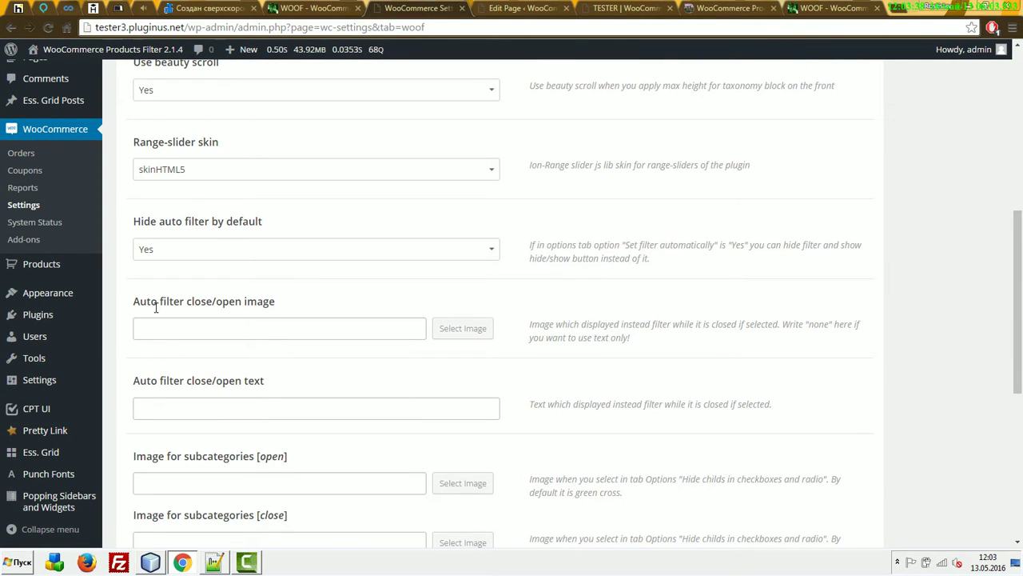
left_click_drag(135, 302, 289, 300)
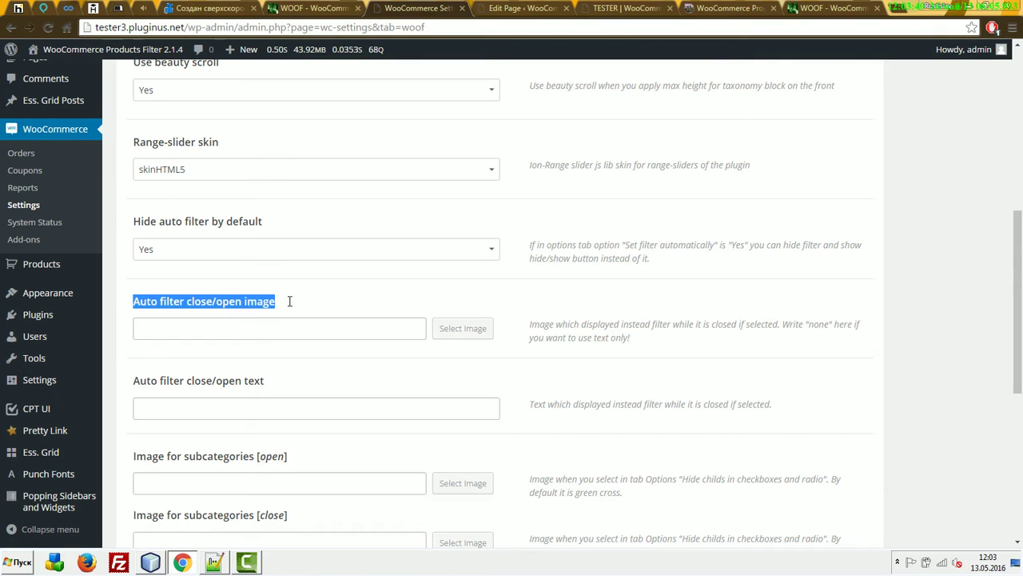
Return to the live TESTER page and repeatedly expand and collapse its search form using the magnifier image.
key("ctrl+Tab")
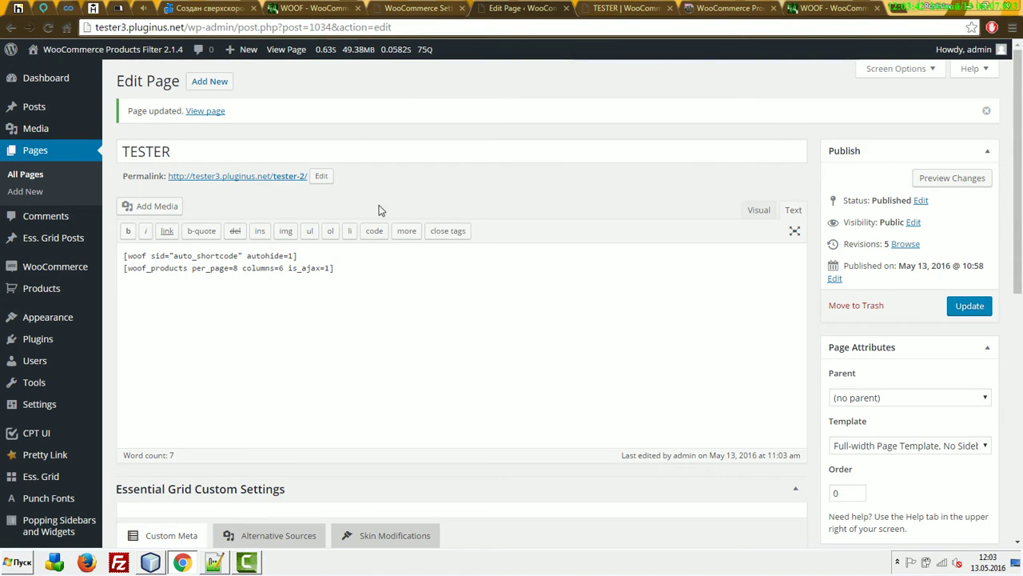
key("ctrl+Tab")
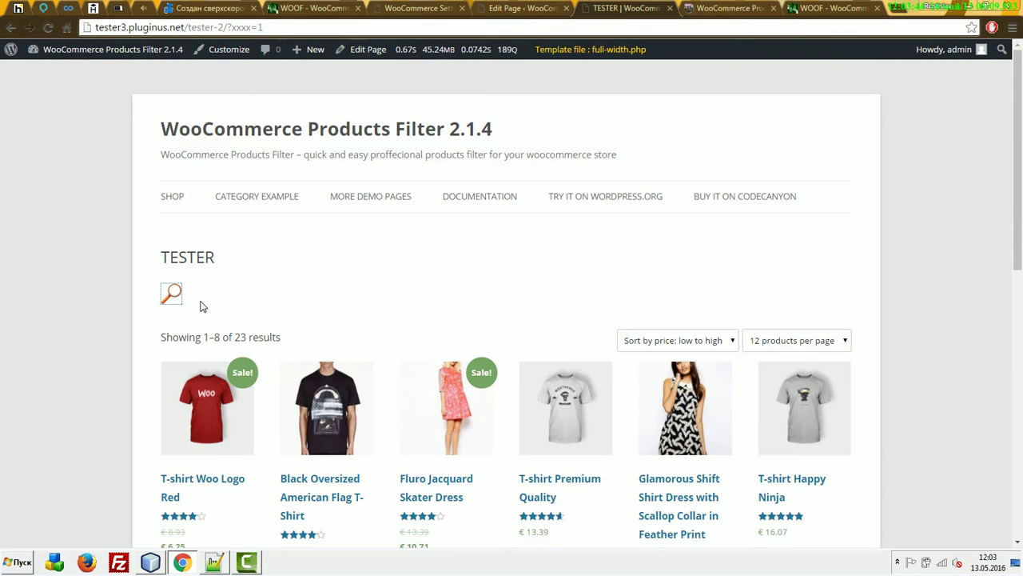
left_click(171, 294)
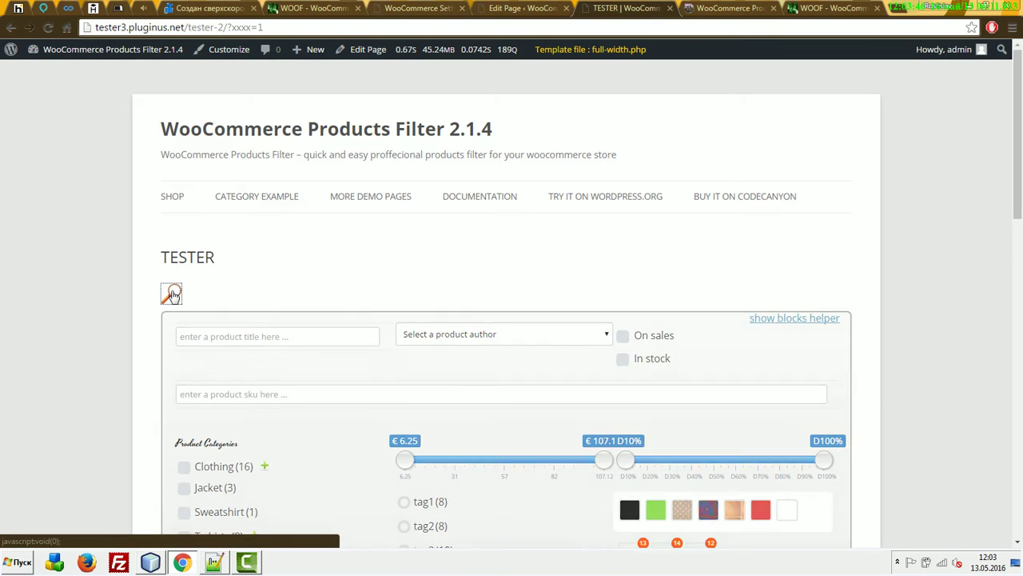
left_click(171, 294)
left_click(171, 294)
left_click(172, 294)
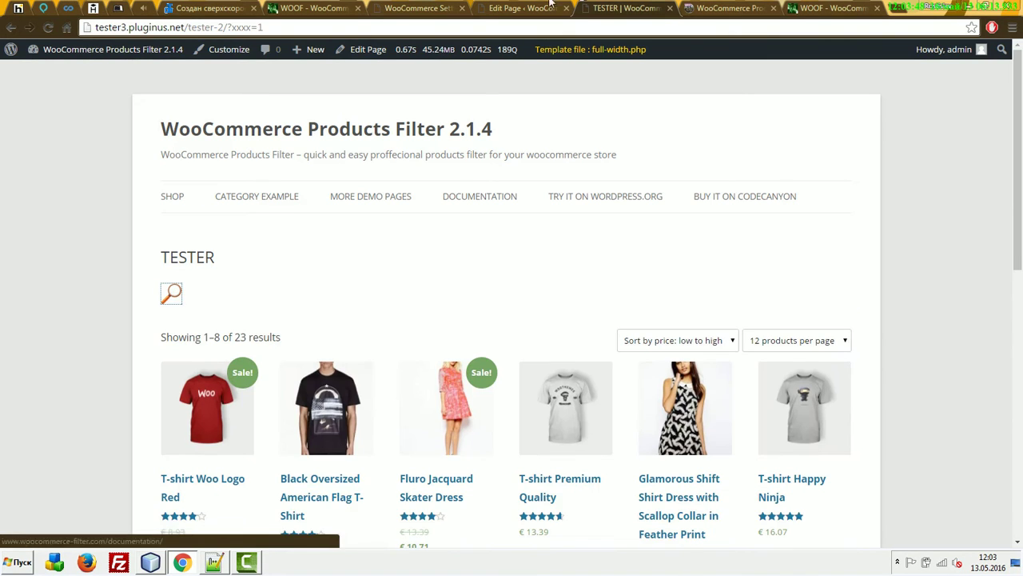
left_click(521, 6)
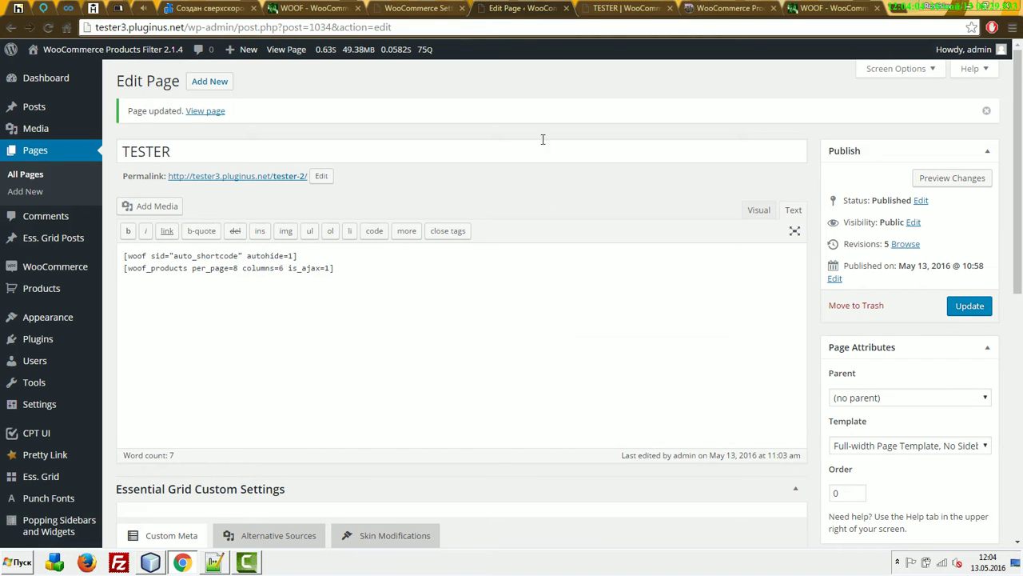
left_click(604, 8)
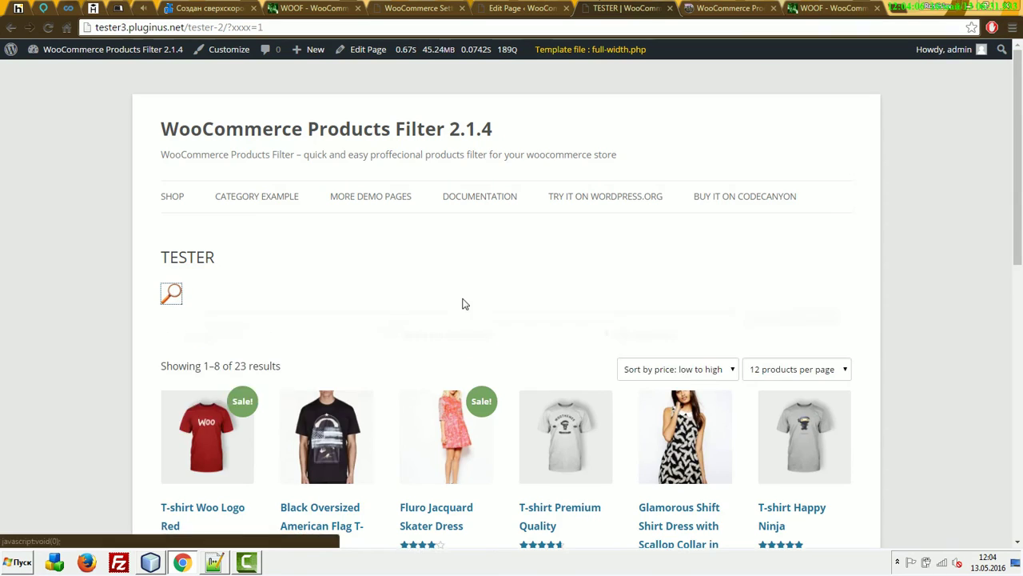
Set autohide to 0 and sid to "MY_auto_shortcode" in the TESTER page's woof shortcode, and update the page.
key("ctrl+shift+Tab")
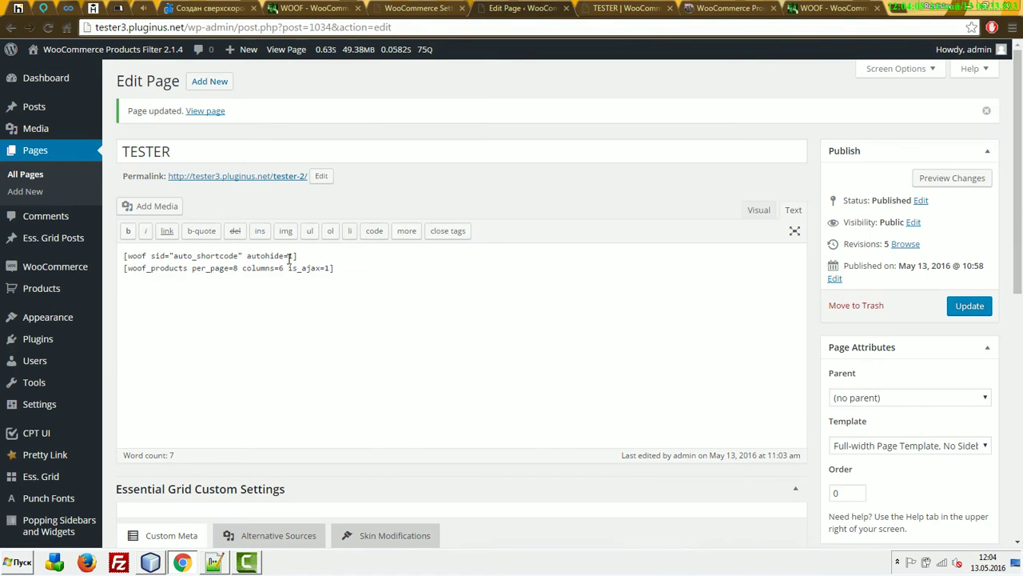
double_click(291, 256)
left_click(237, 256)
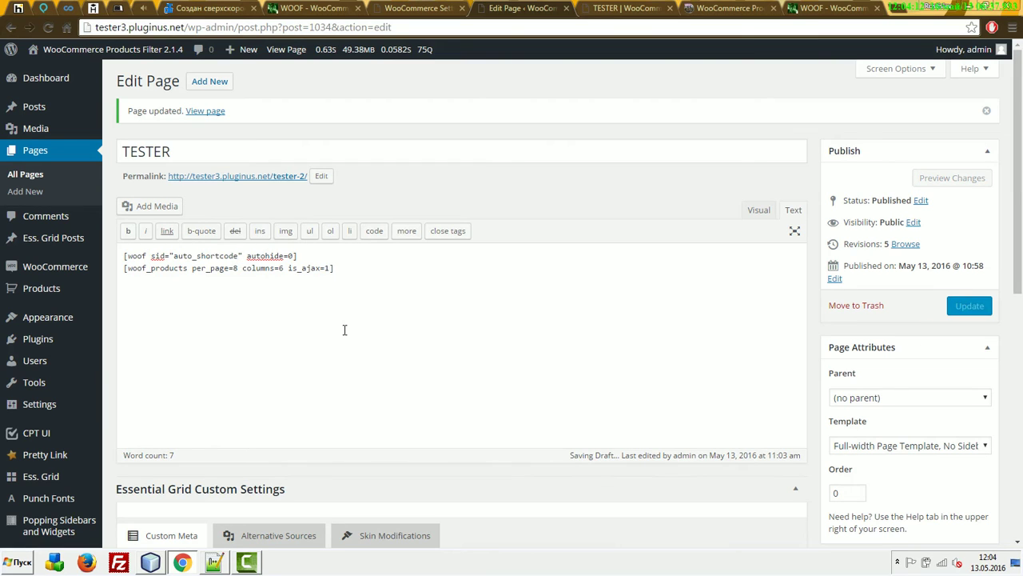
left_click(174, 256)
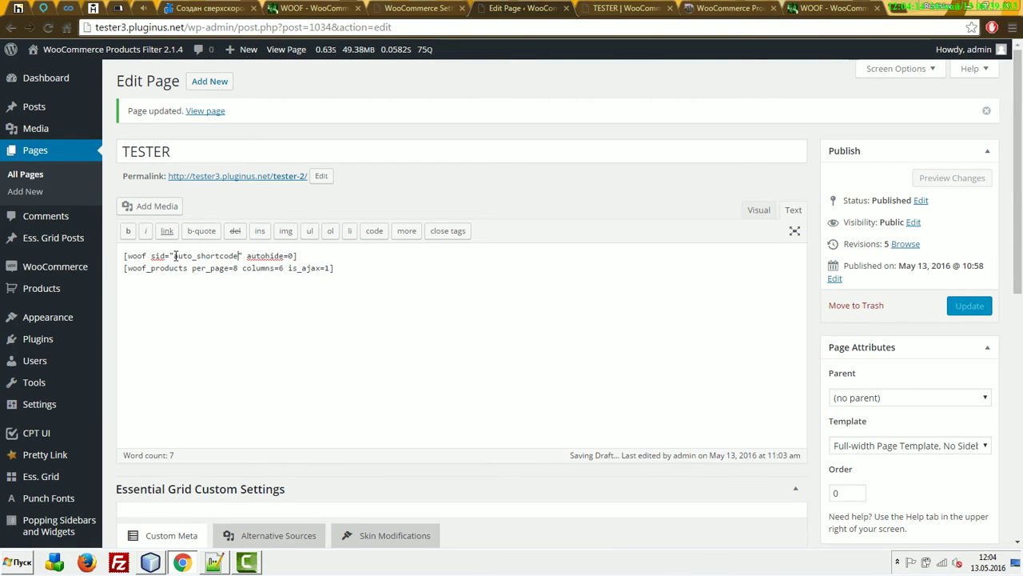
type("MY_")
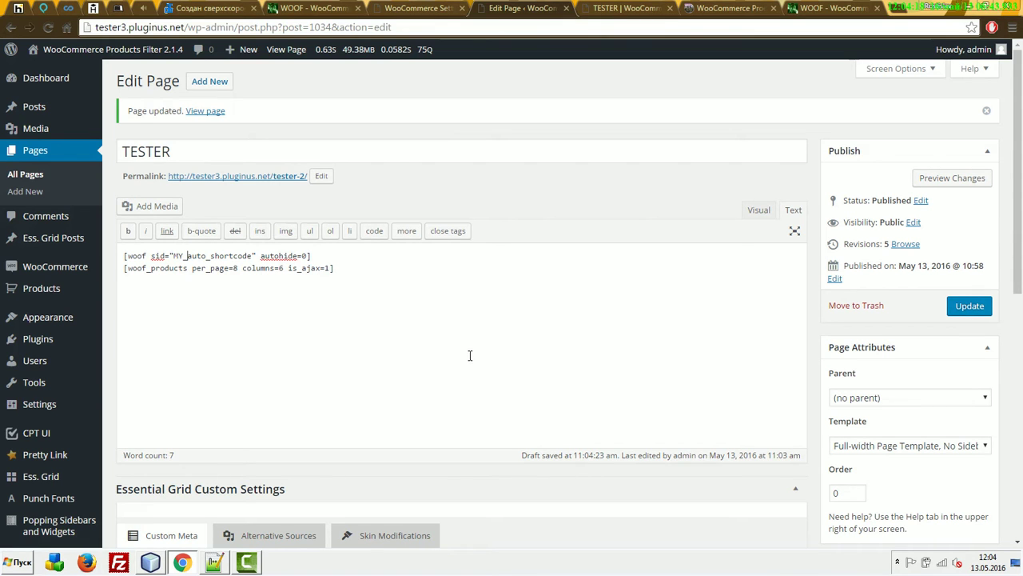
left_click(971, 308)
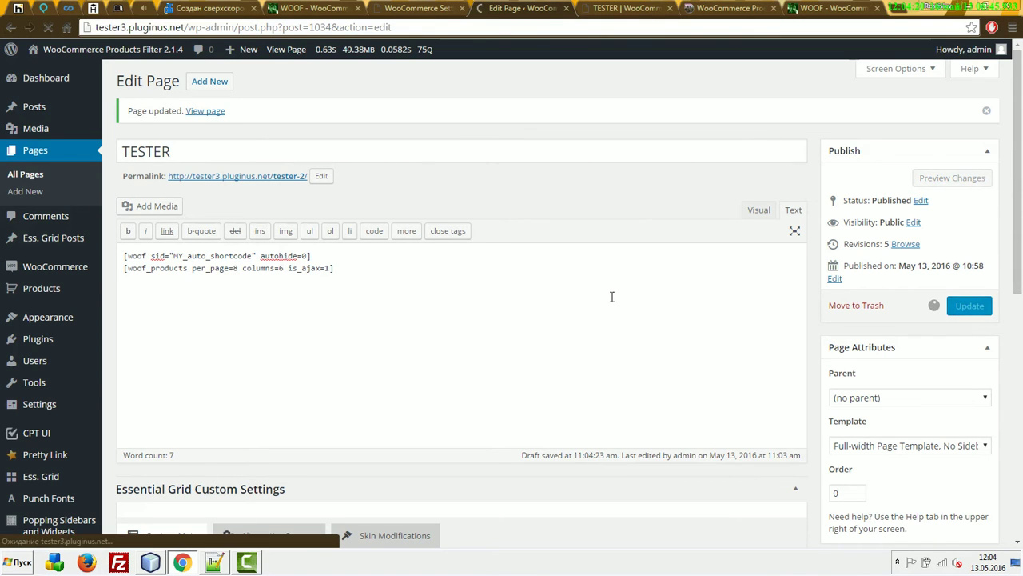
Reload the live TESTER page and show the blocks helper to examine the search form's container names.
key("ctrl+Tab")
scroll(722, 354, "up", 3)
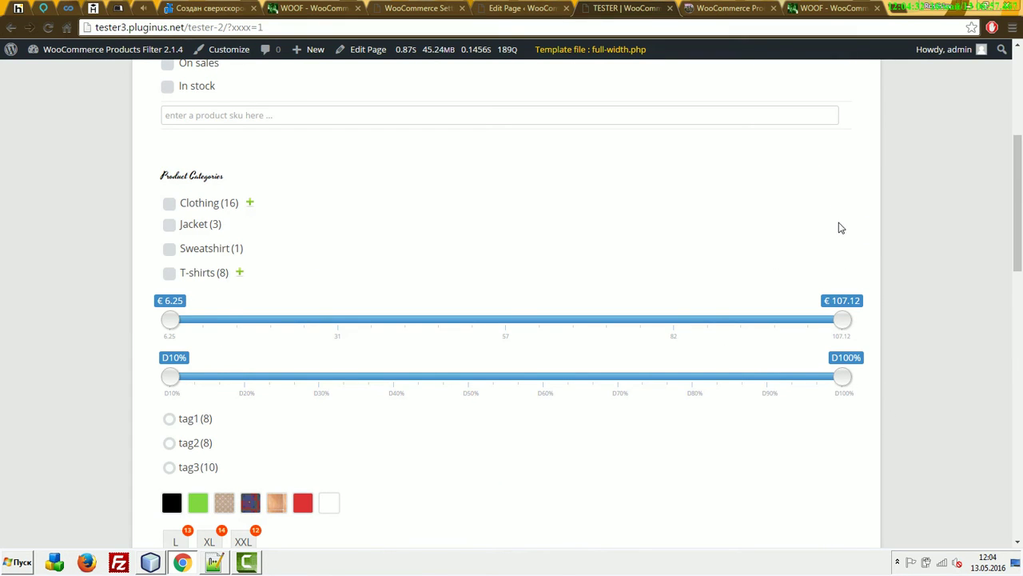
scroll(811, 243, "up", 3)
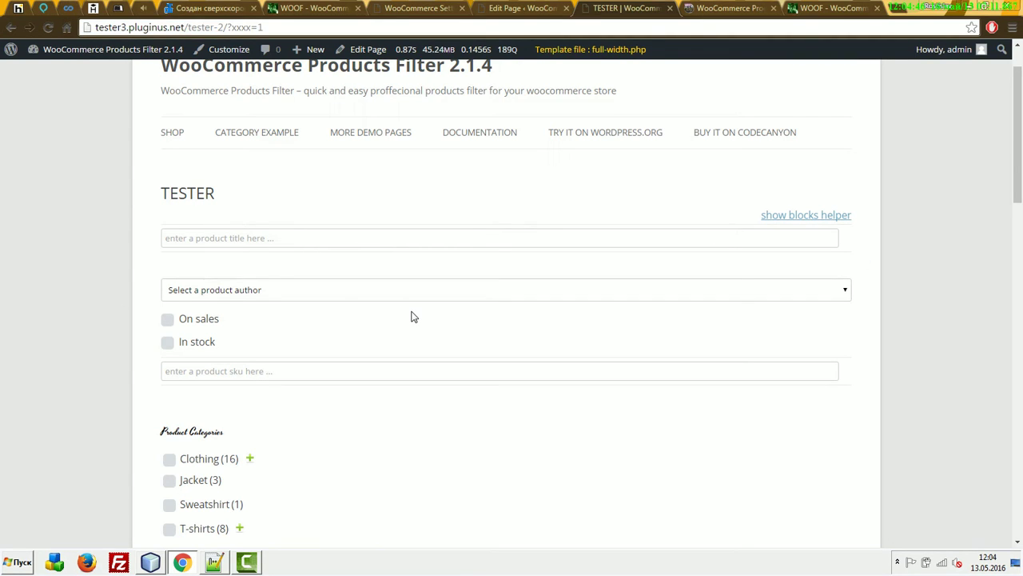
left_click(769, 214)
scroll(786, 269, "down", 10)
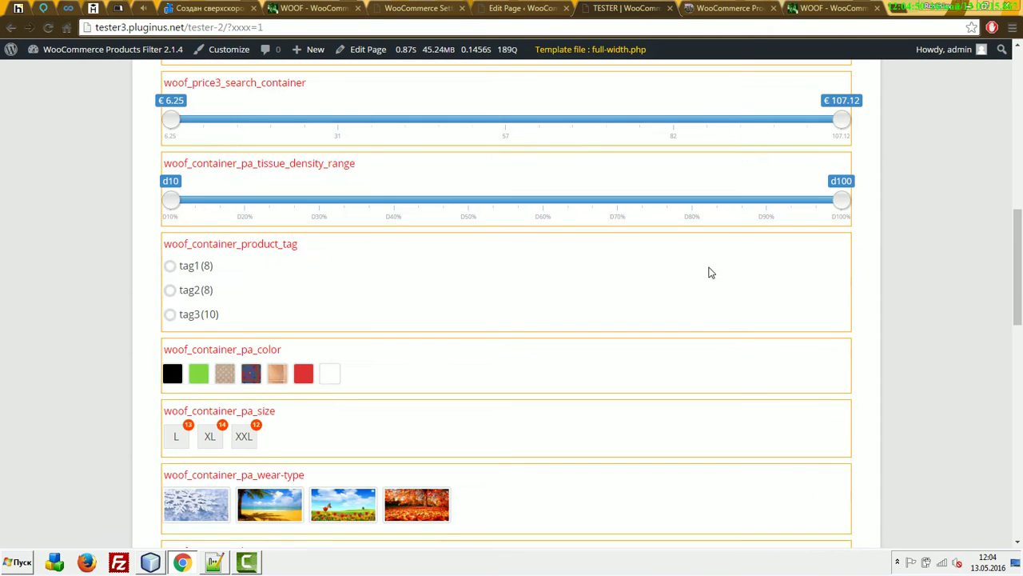
Compare the shortcode's sid with the live search form and inspect its woof_sid_MY_auto_shortcode container in the browser's developer tools.
left_click(510, 6)
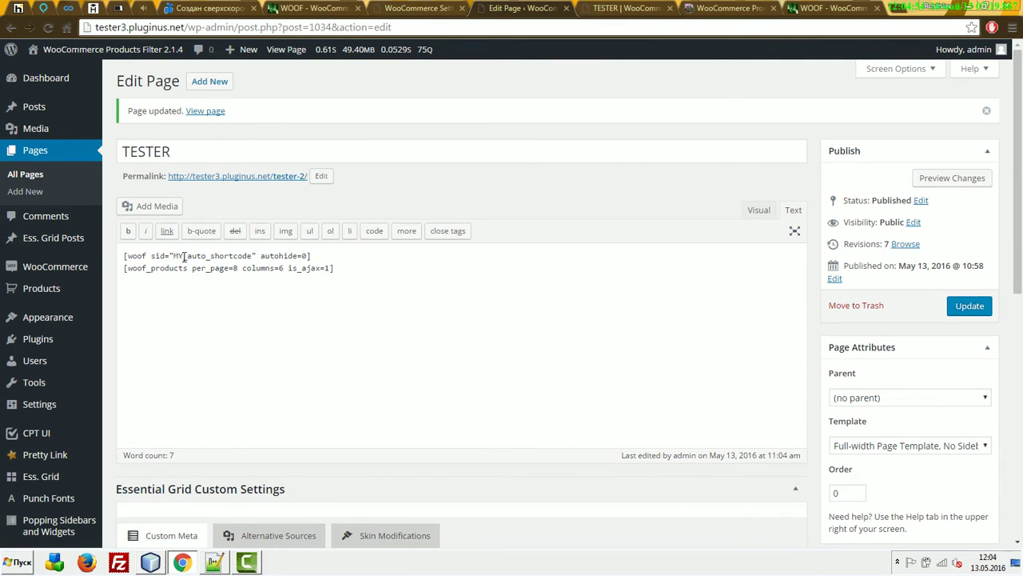
key("ctrl+Tab")
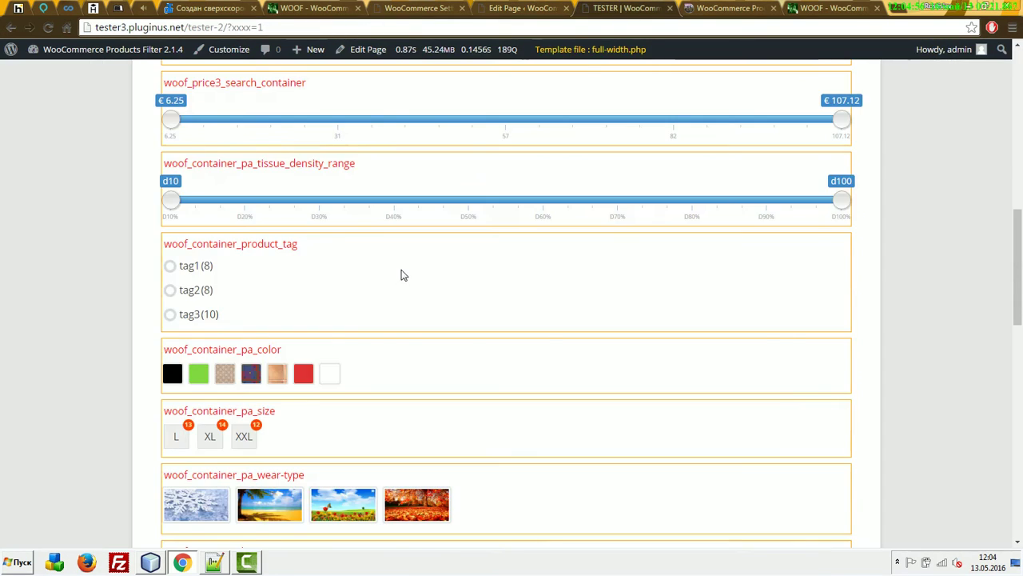
scroll(403, 275, "up", 10)
right_click(279, 298)
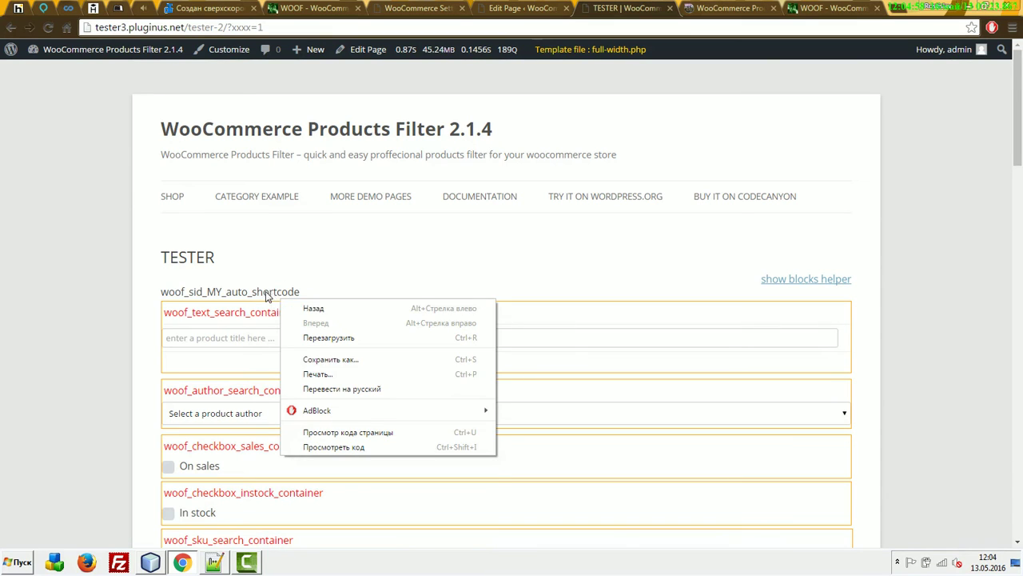
left_click(356, 447)
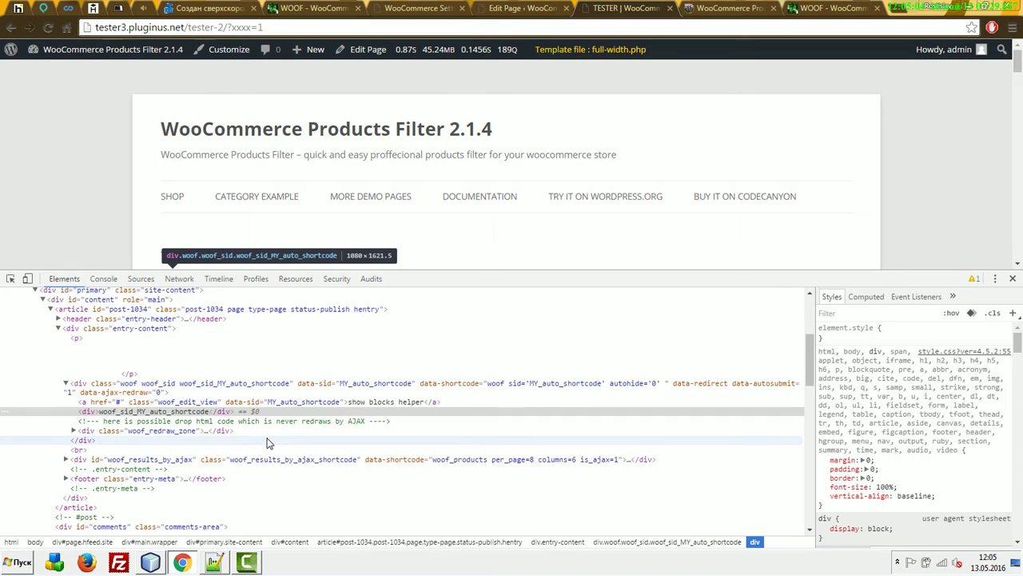
left_click(80, 385)
scroll(202, 184, "down", 5)
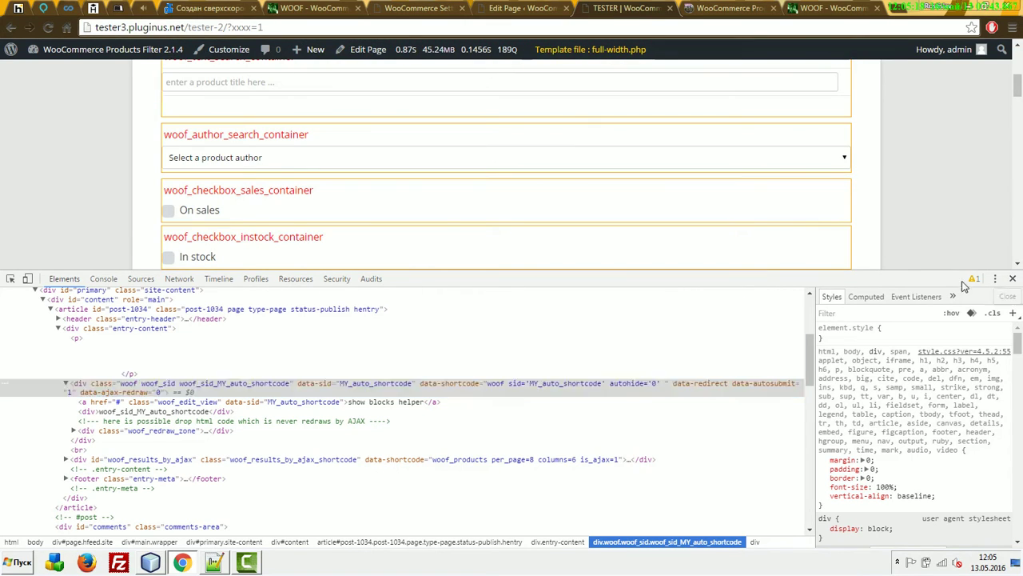
left_click(1013, 279)
Copy the taxonomies=product_cat:9 attribute from the woof shortcode example in the WOOF documentation.
left_click(824, 7)
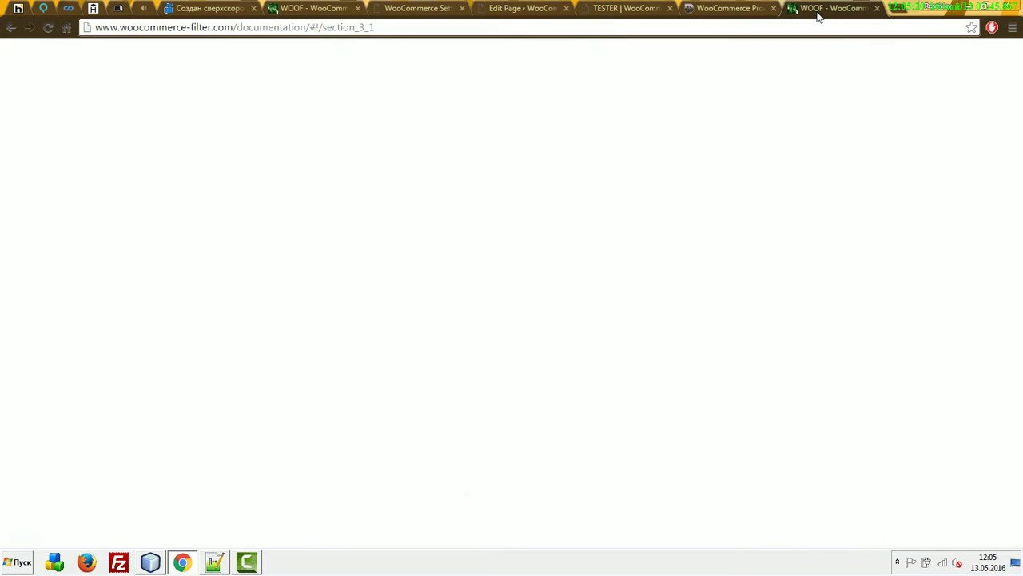
left_click(903, 187)
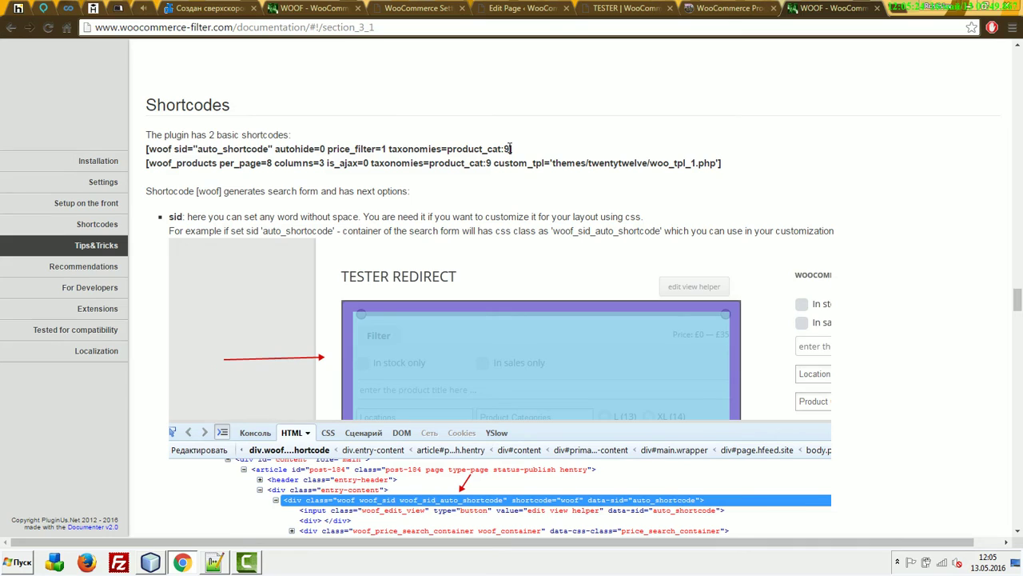
left_click_drag(510, 148, 389, 148)
key("ctrl+c")
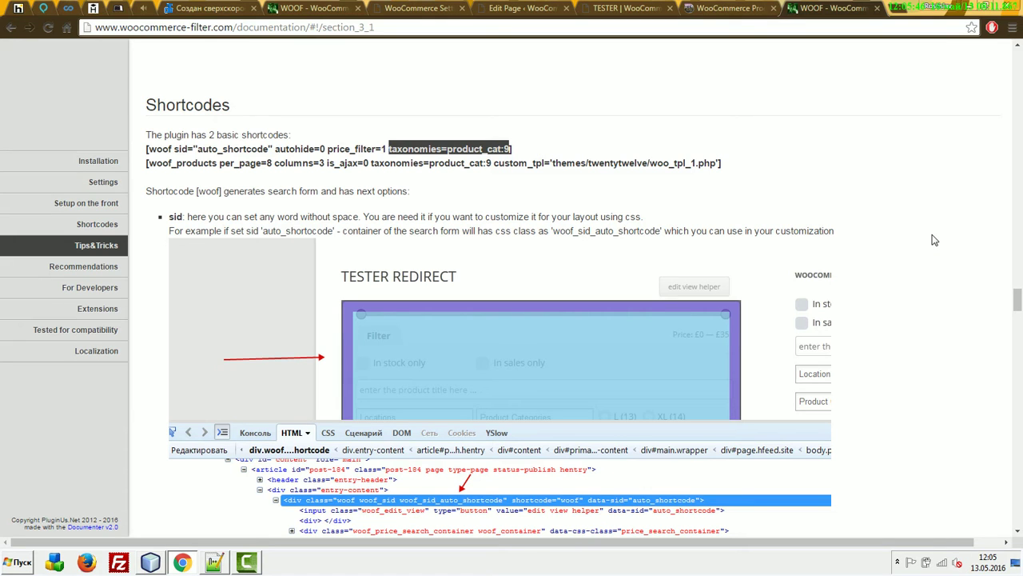
Add taxonomies=product_cat:9 to both the woof and woof_products shortcodes in the TESTER page's content.
left_click(516, 8)
left_click(306, 256)
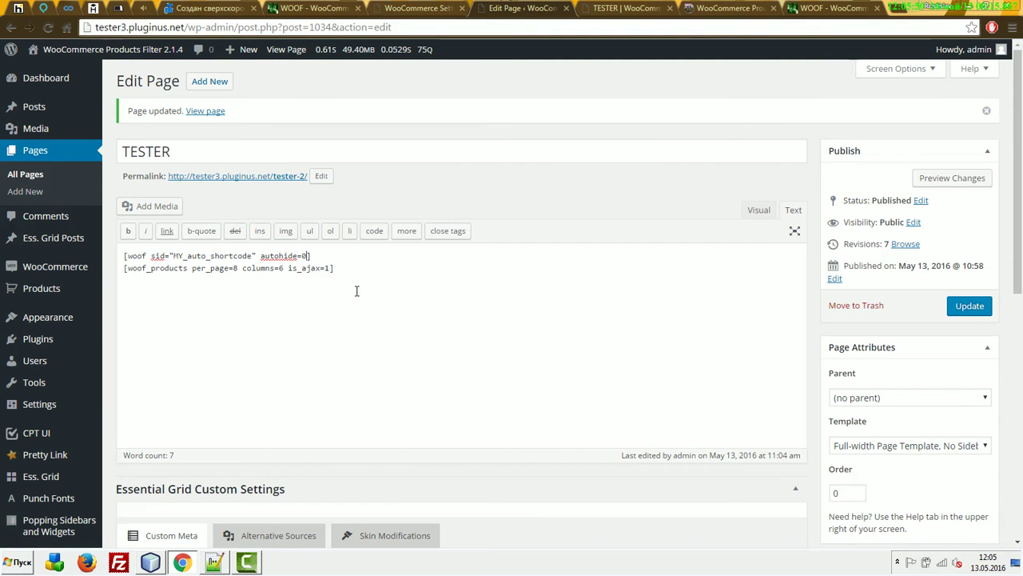
key("ctrl+v")
left_click(306, 255)
left_click(331, 268)
key("ctrl+v")
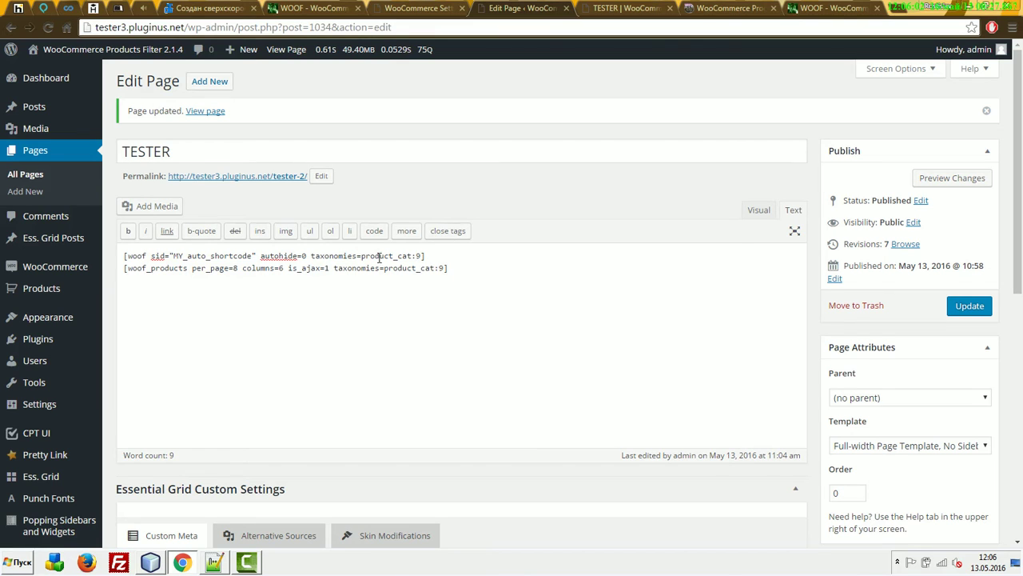
Highlight the product_cat taxonomy name and the term ID 9 in the woof shortcode's taxonomies attribute.
double_click(417, 255)
double_click(386, 256)
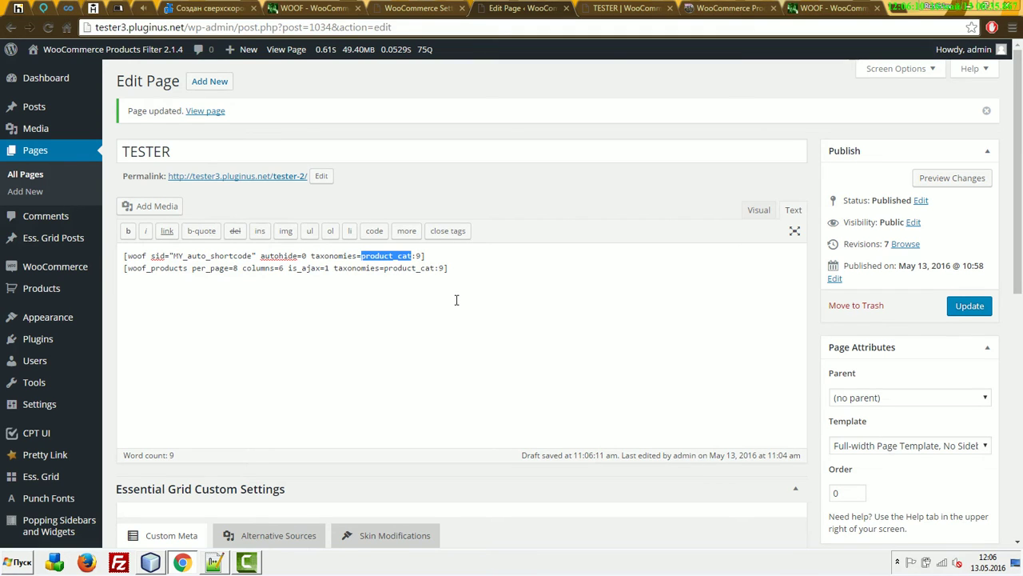
double_click(419, 256)
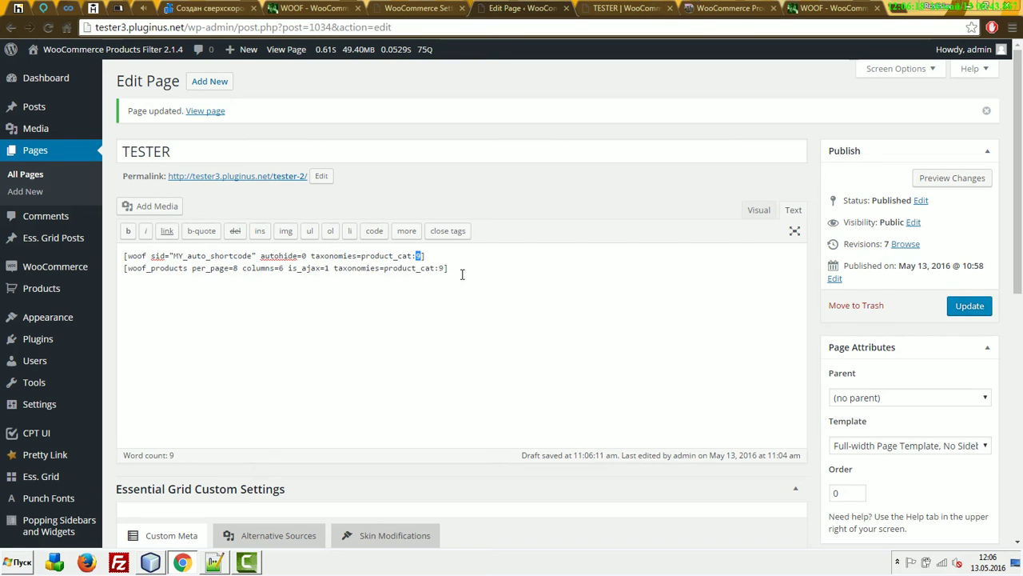
Open the product categories list in a separate tab and highlight product_cat in the TESTER page's woof shortcode.
mouse_move(60, 270)
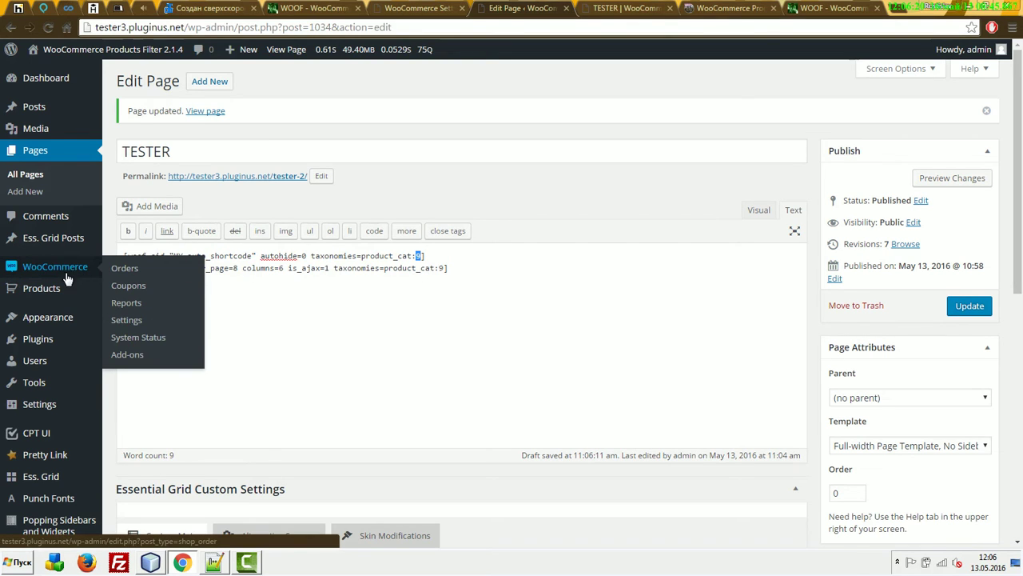
mouse_move(67, 290)
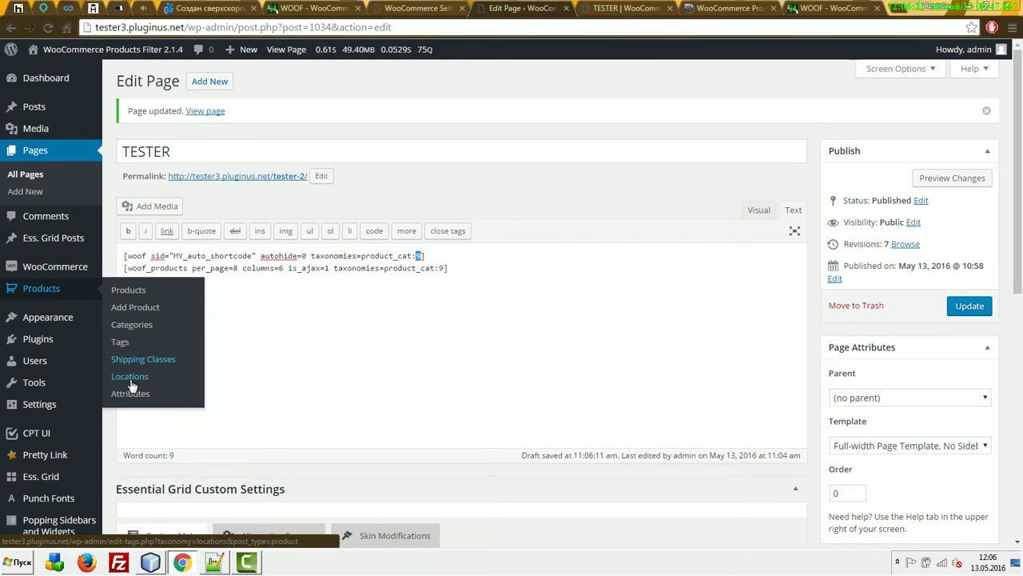
left_click(131, 325)
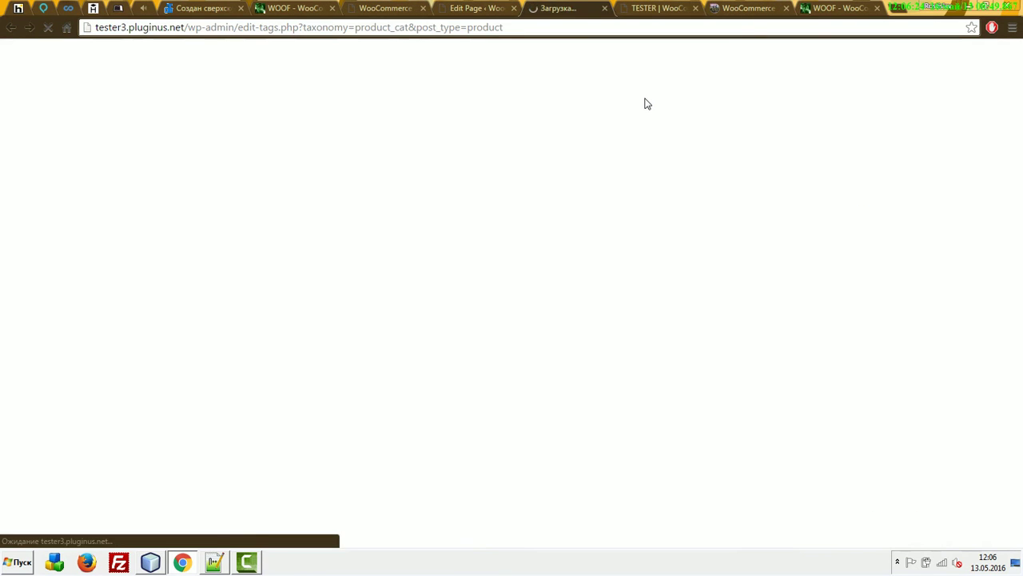
key("ctrl+shift+Tab")
double_click(384, 256)
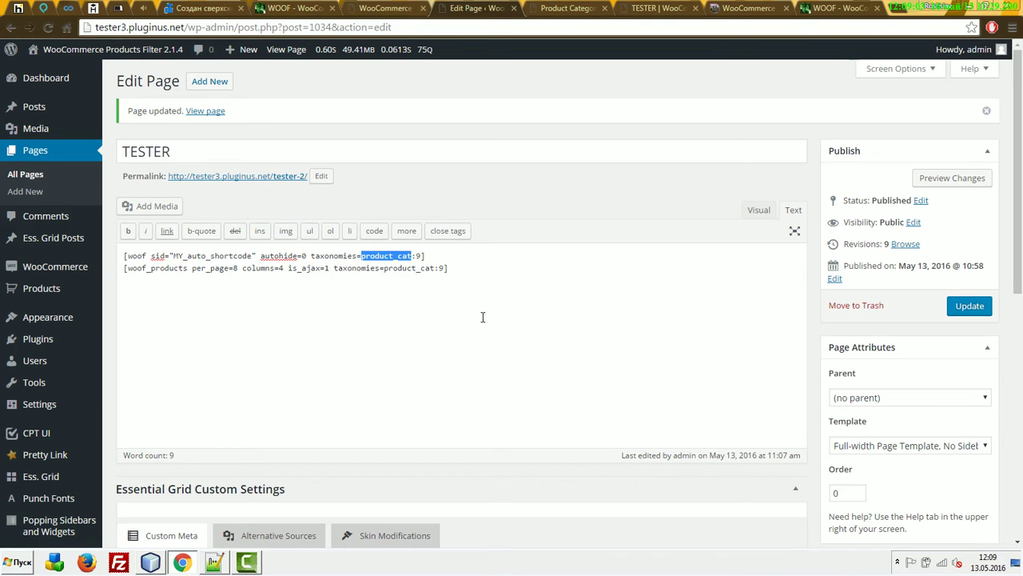
Open the Wooman product category for editing and copy its tag_ID value 66 from the page address.
left_click(569, 8)
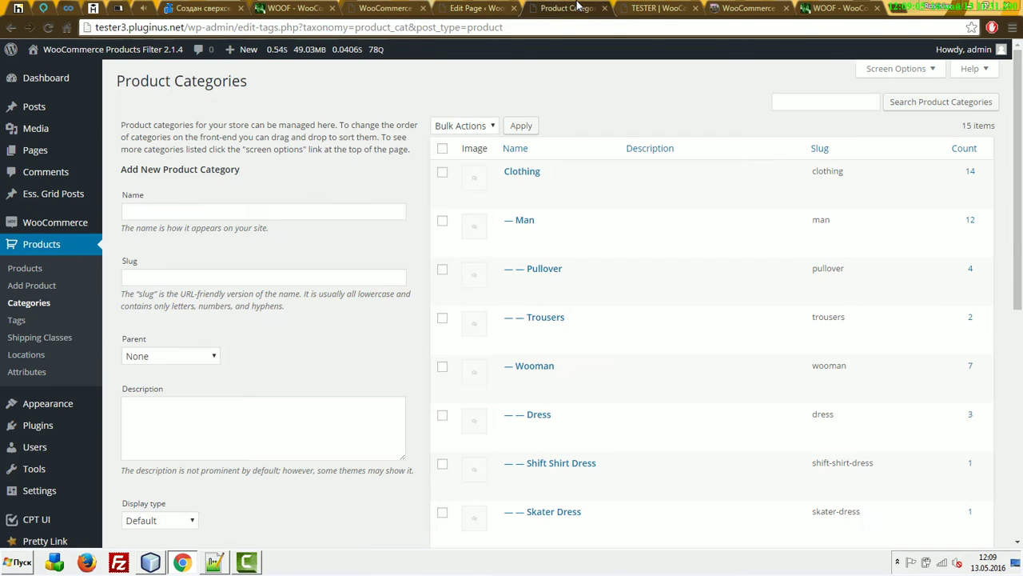
scroll(554, 230, "down", 3)
left_click(534, 238)
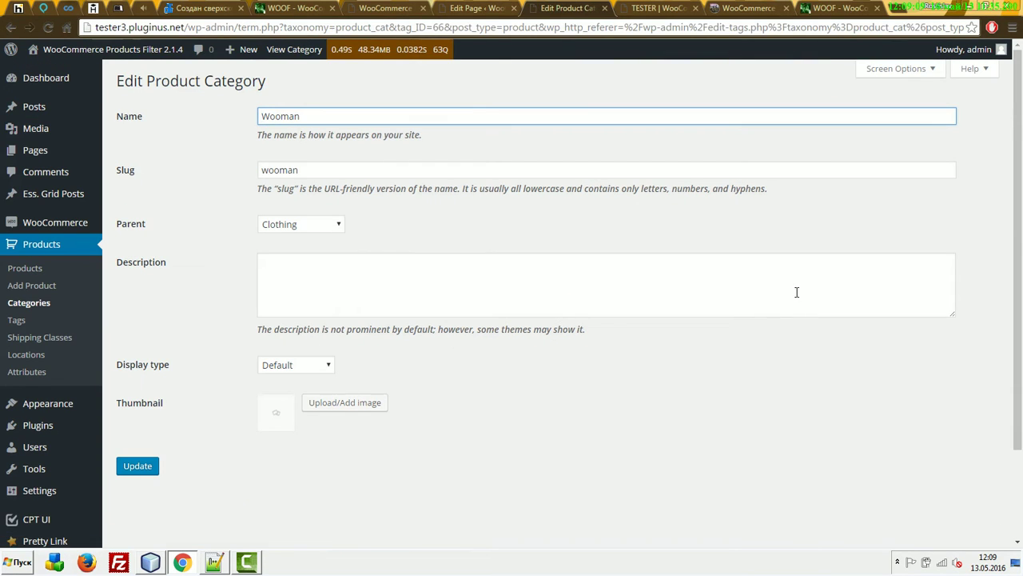
double_click(442, 27)
key("ctrl+c")
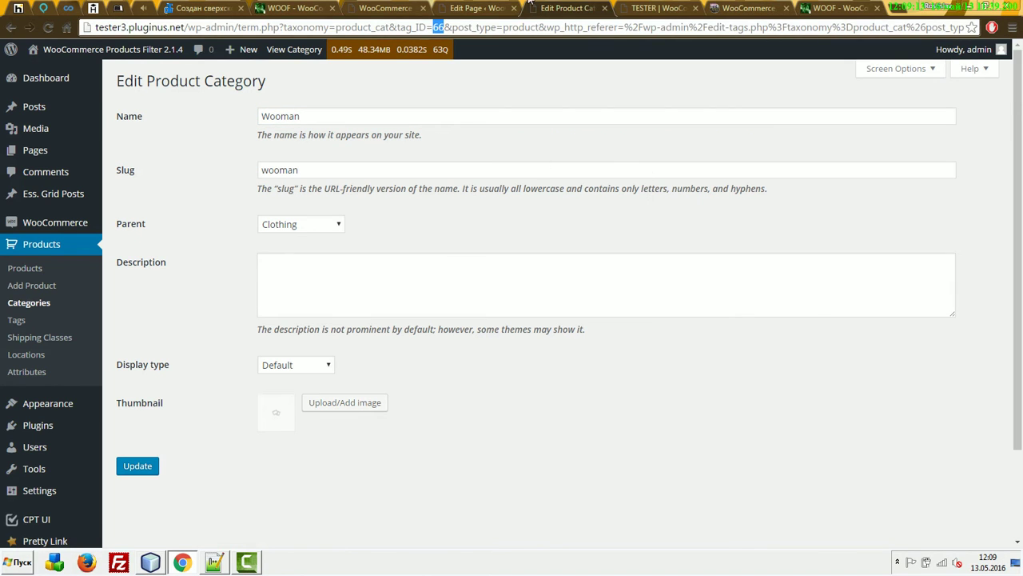
Set taxonomies to product_cat:66 in both the woof and woof_products shortcodes and update the TESTER page.
left_click(478, 8)
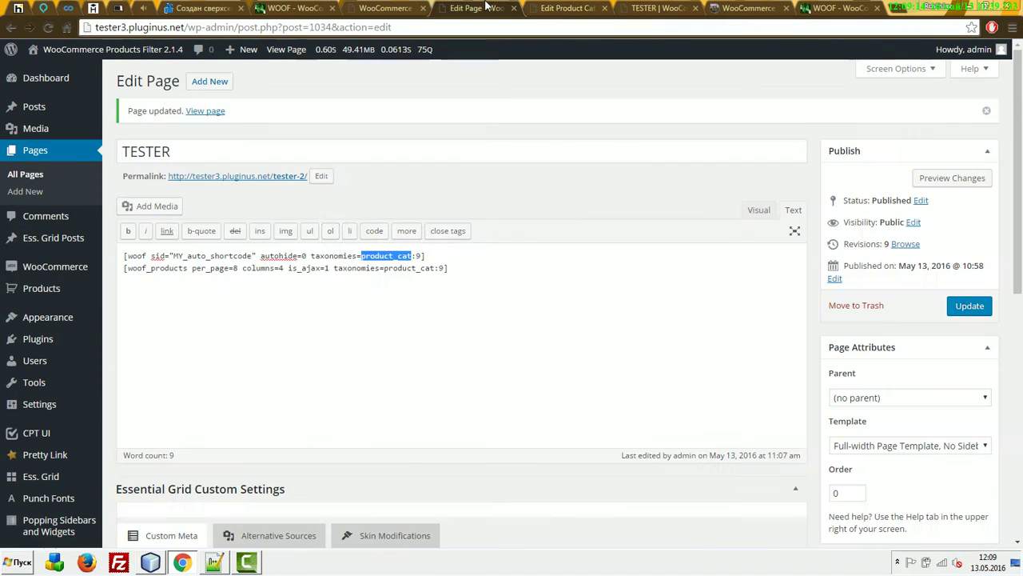
double_click(417, 256)
key("ctrl+v")
double_click(442, 268)
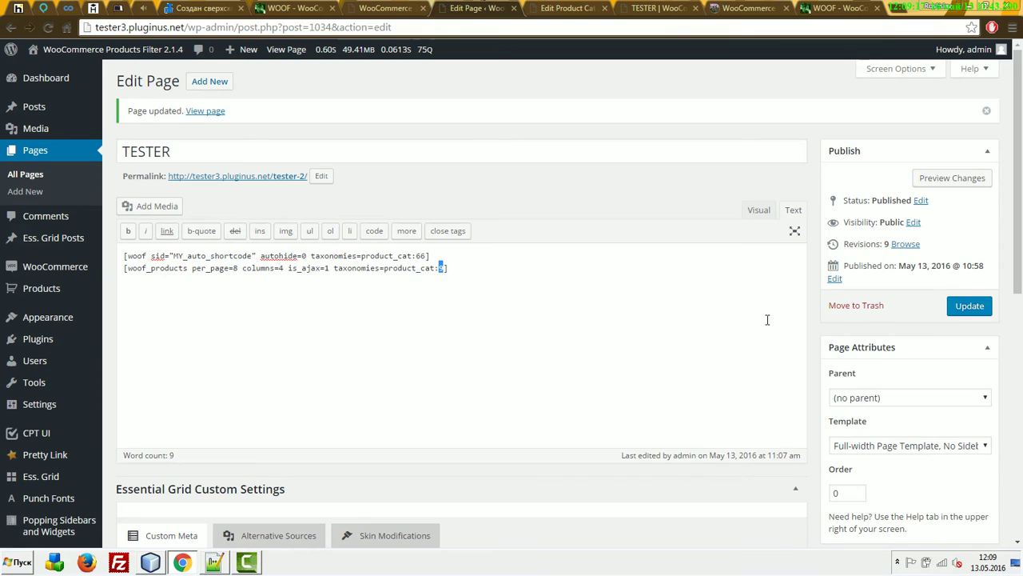
type("66")
left_click(970, 307)
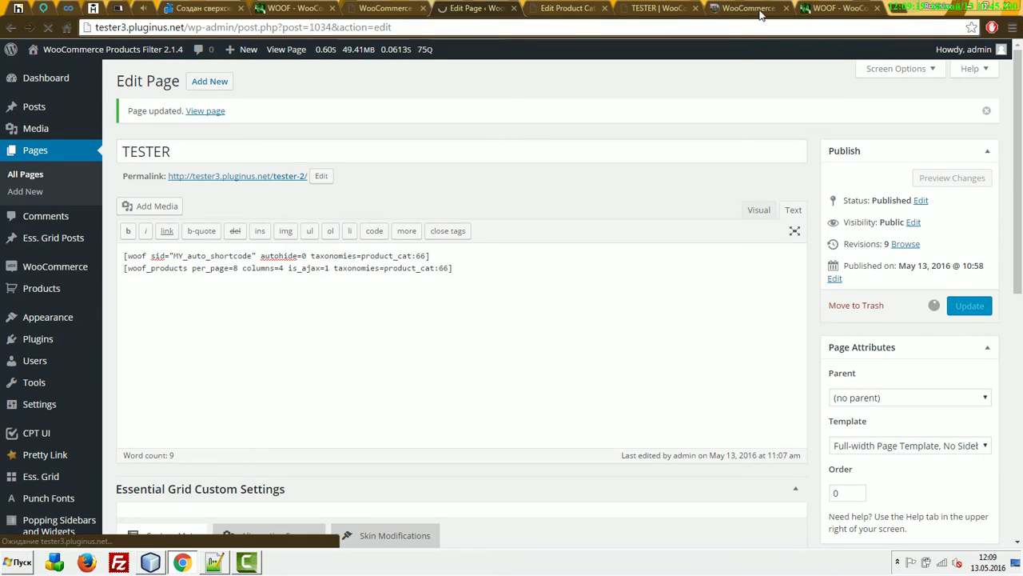
Close the product category tab and reload the live TESTER page.
left_click(605, 8)
left_click(551, 8)
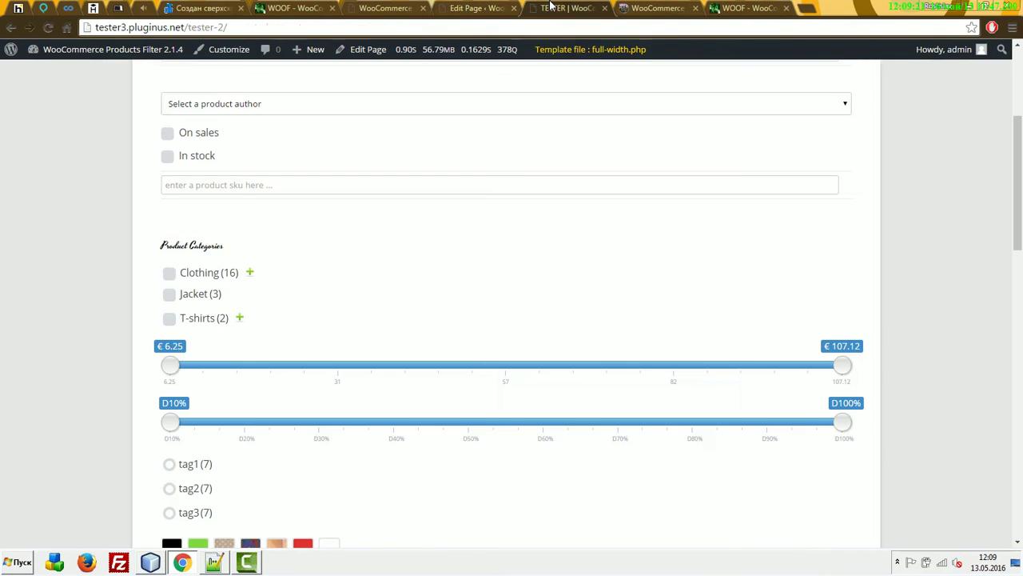
scroll(416, 168, "up", 3)
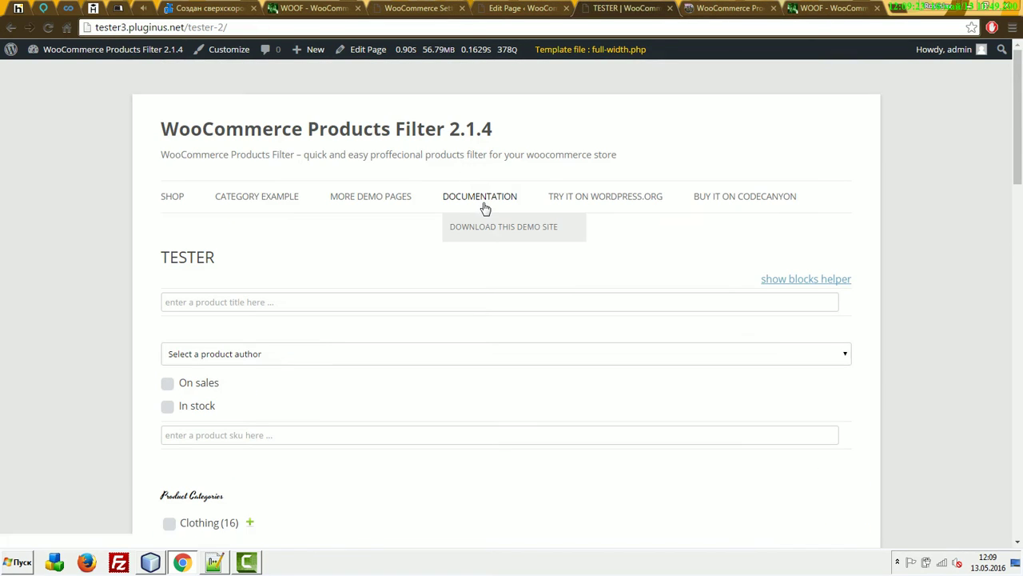
key("F5")
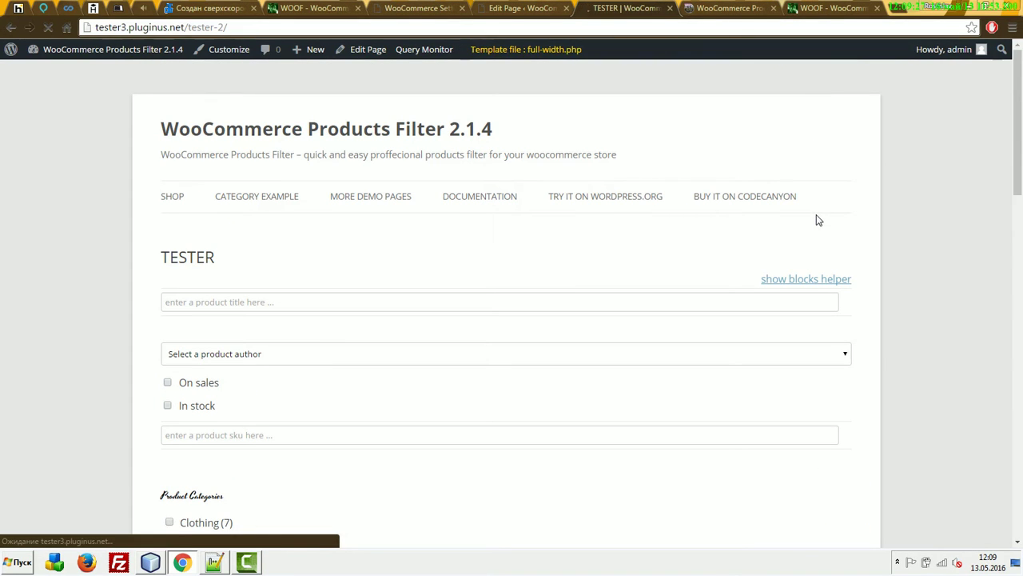
Examine the search form and the product list on the live TESTER page for the new category restriction.
left_click(408, 8)
left_click(527, 7)
left_click(622, 7)
scroll(904, 292, "up", 3)
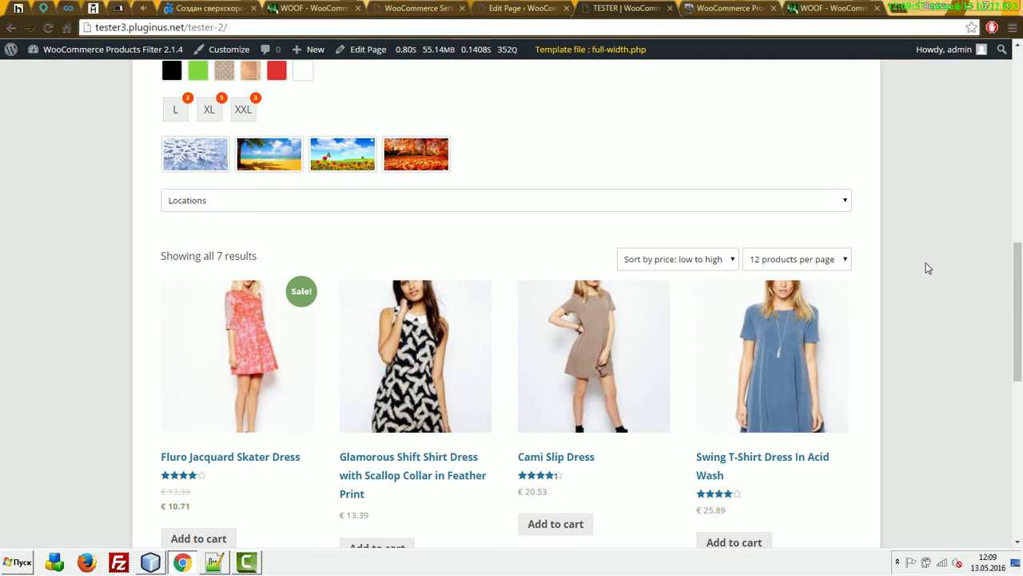
scroll(909, 271, "down", 7)
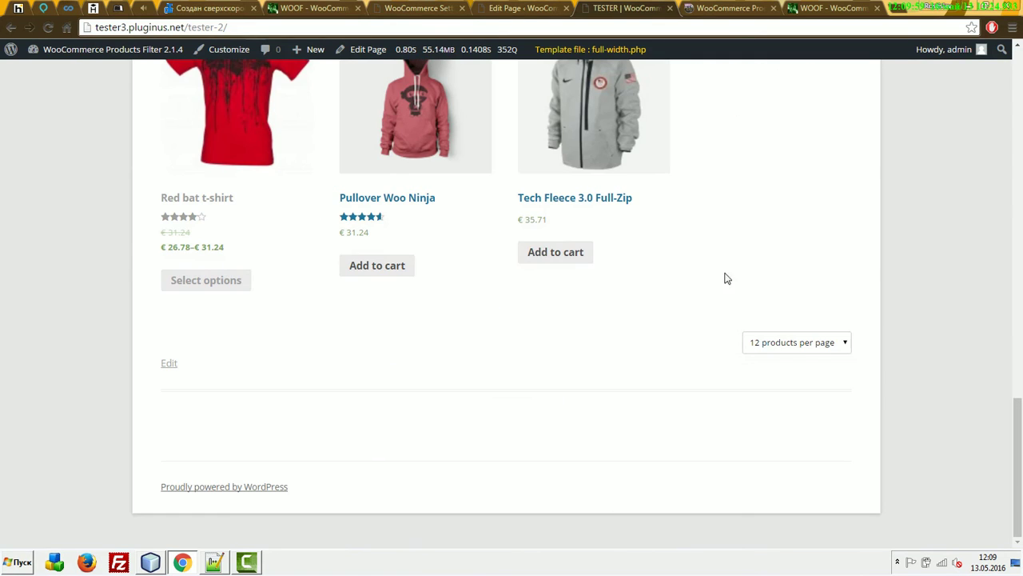
Highlight custom_tpl and the parts of its themes/twentytwelve/woo_tpl_1.php path in the WOOF documentation's woof_products example.
left_click(484, 7)
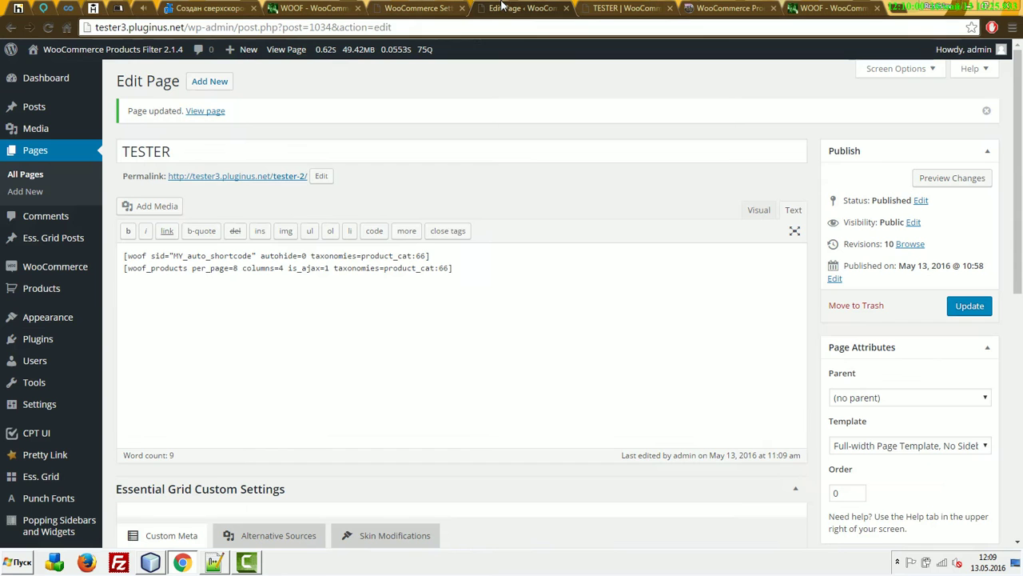
left_click(831, 8)
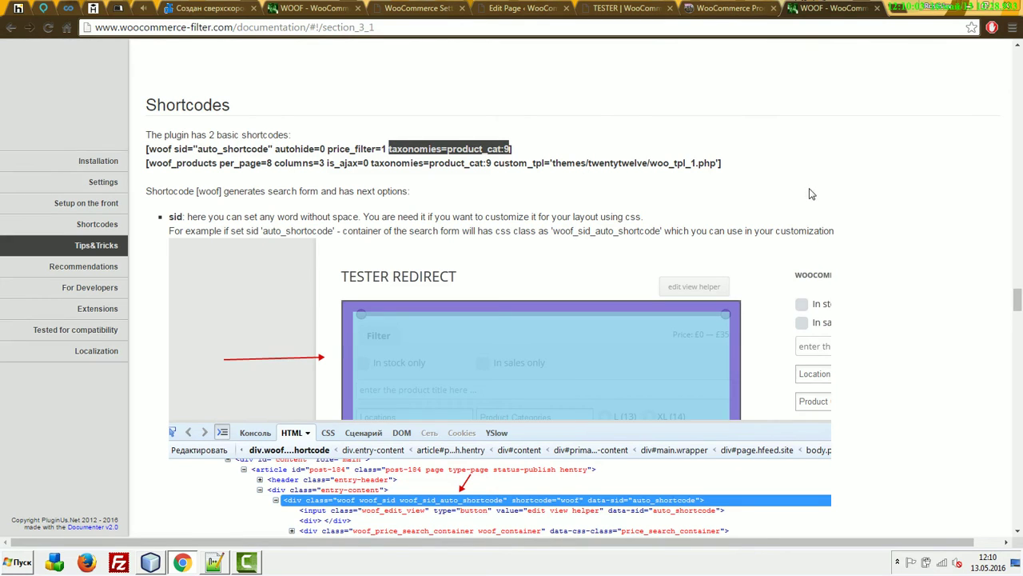
scroll(811, 194, "down", 3)
scroll(825, 194, "up", 4)
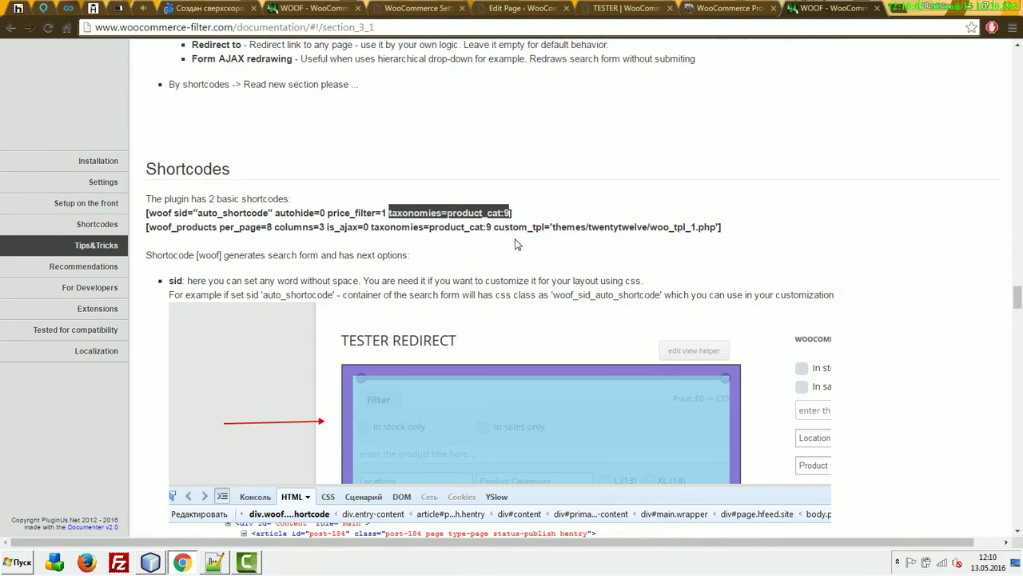
double_click(524, 227)
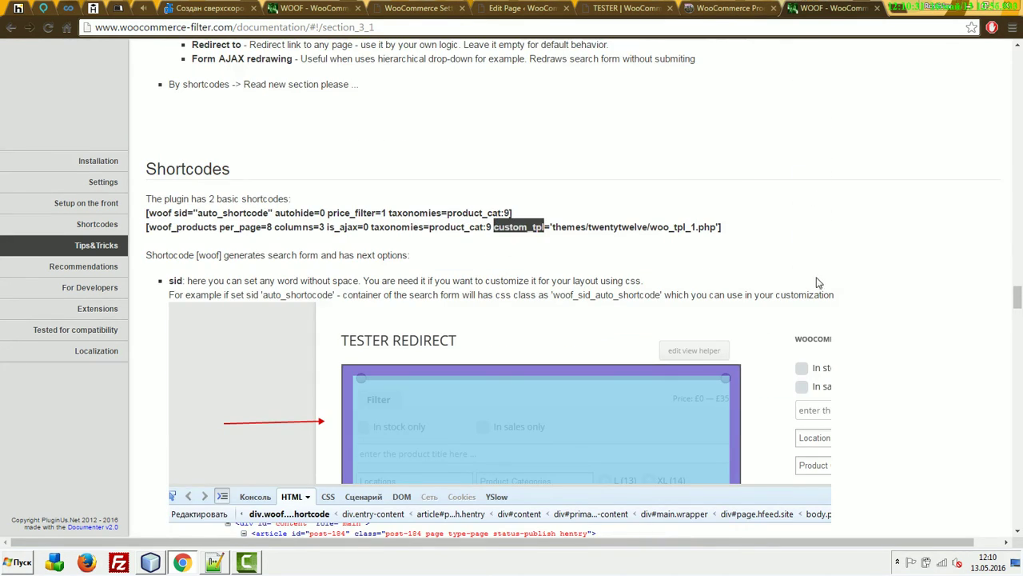
left_click_drag(717, 229, 678, 230)
left_click(719, 230)
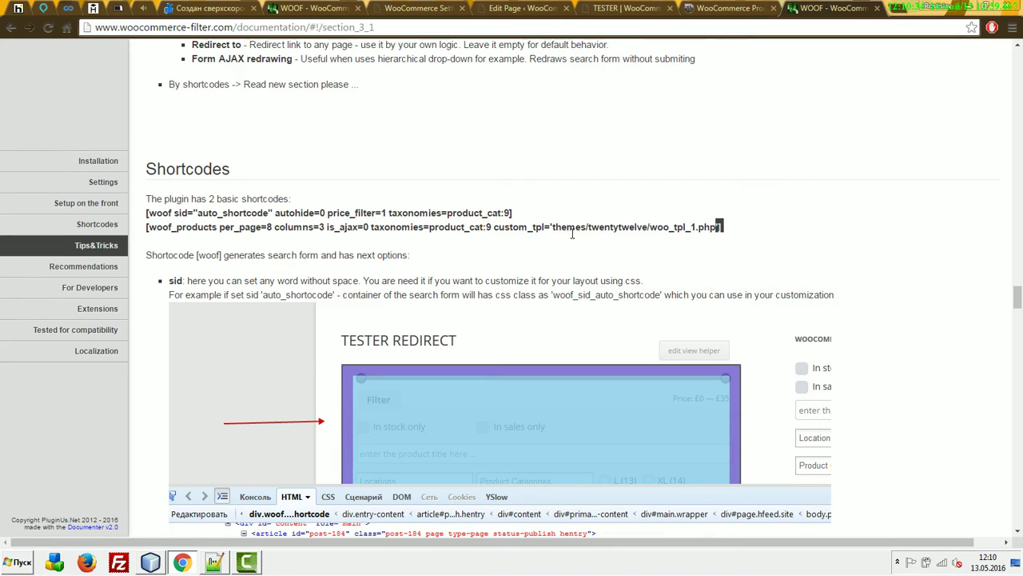
left_click(561, 229, "shift")
double_click(567, 227)
double_click(609, 228)
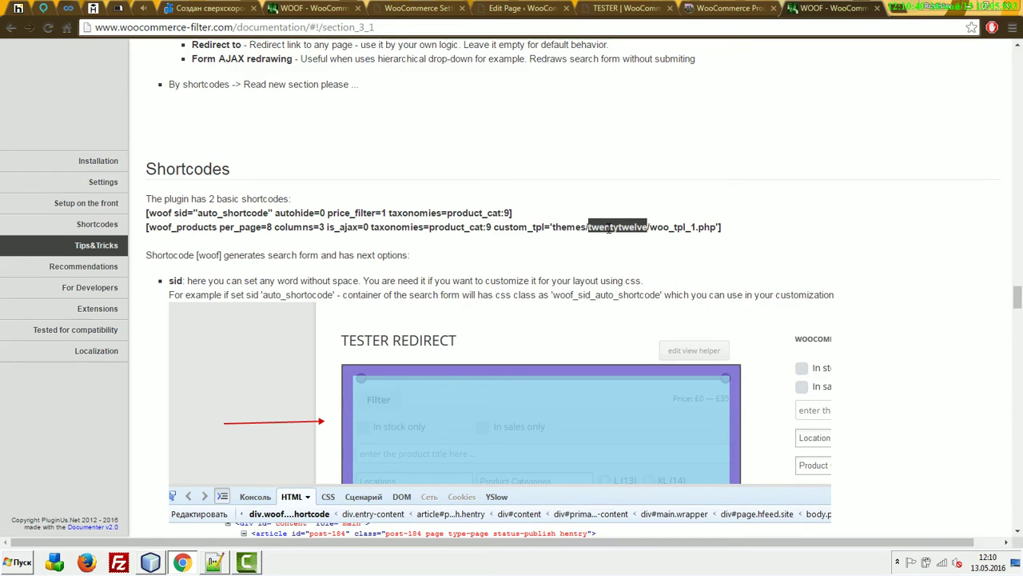
double_click(666, 228)
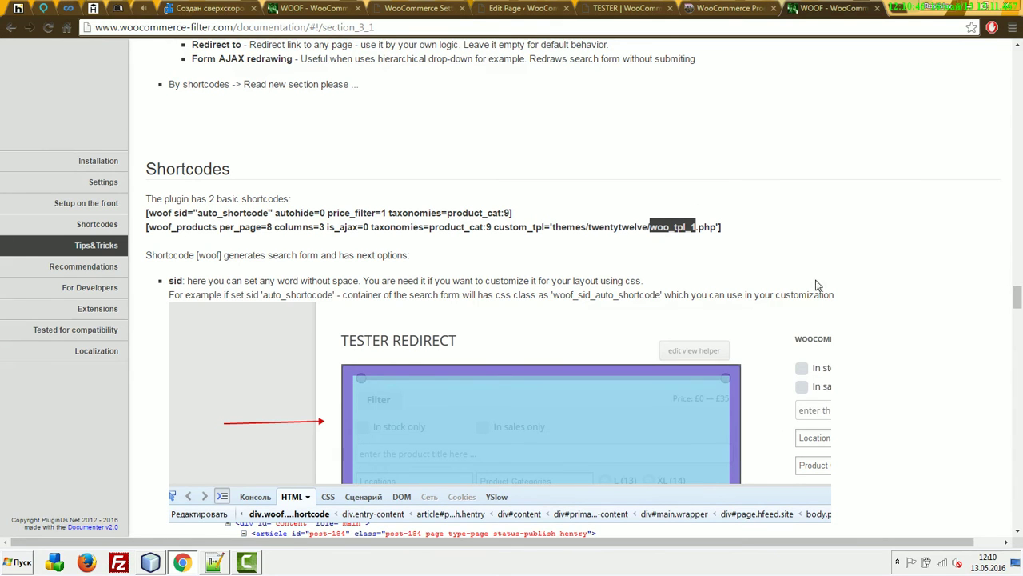
Switch to NetBeans and expand the themes folder and its twentytwelve theme folder in the project tree.
key("alt+Tab")
scroll(151, 236, "up", 1)
scroll(148, 234, "down", 3)
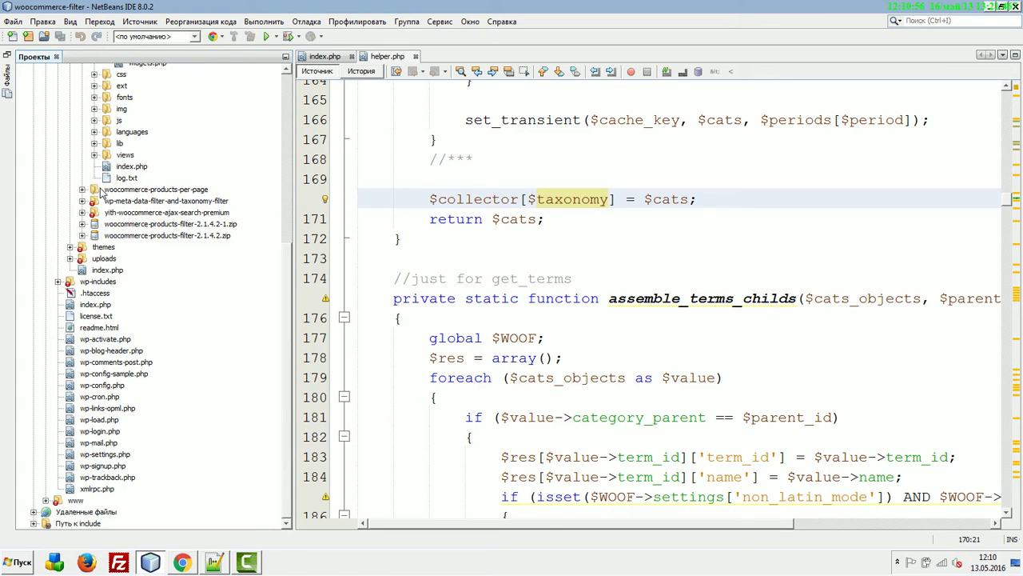
scroll(124, 233, "up", 2)
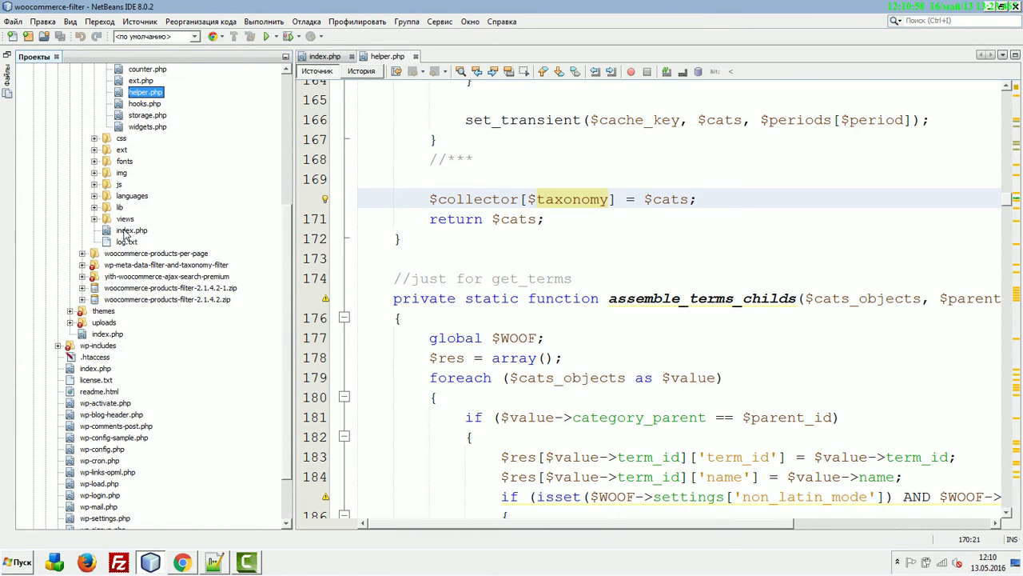
left_click(70, 311)
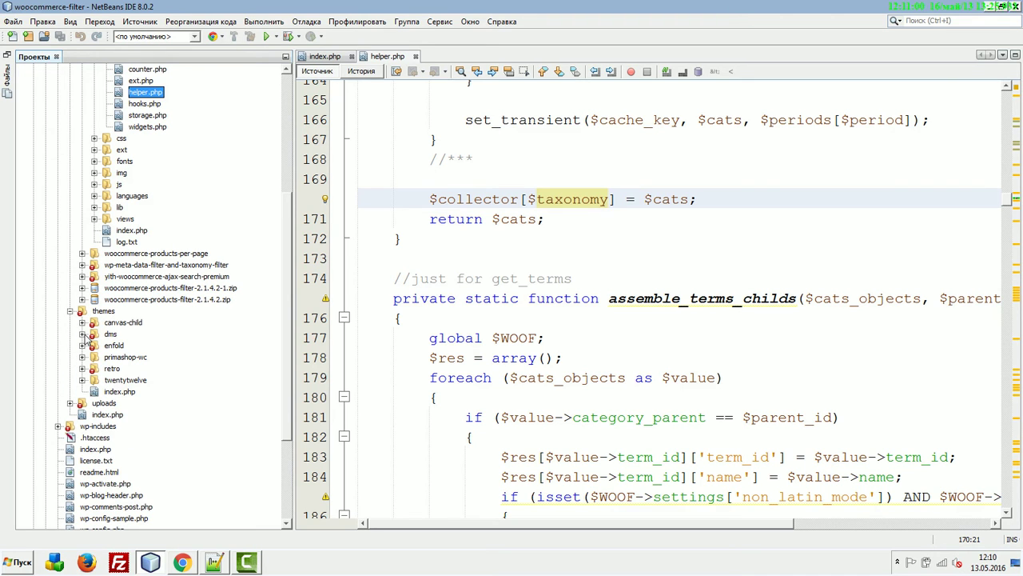
left_click(82, 380)
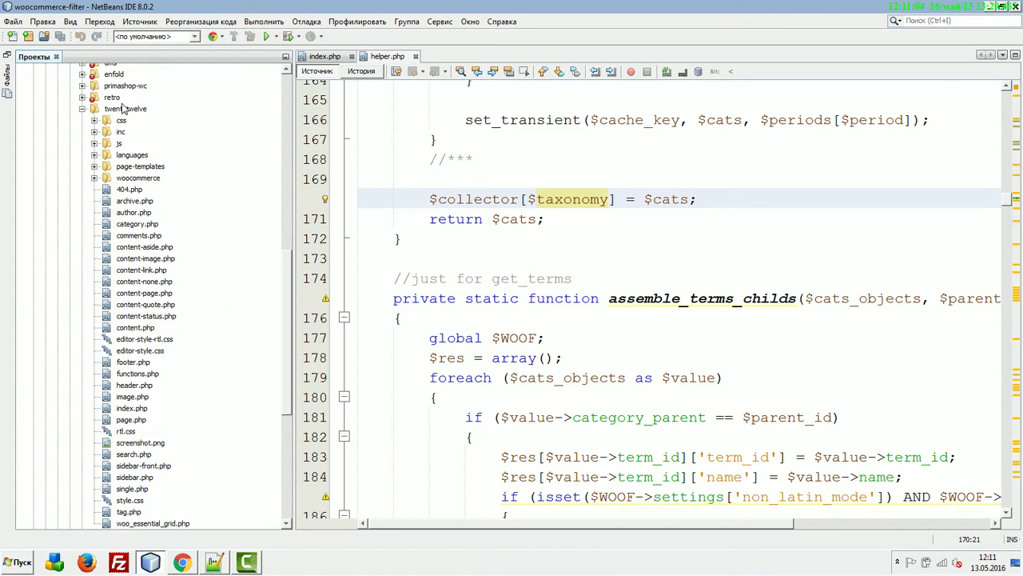
left_click(122, 108)
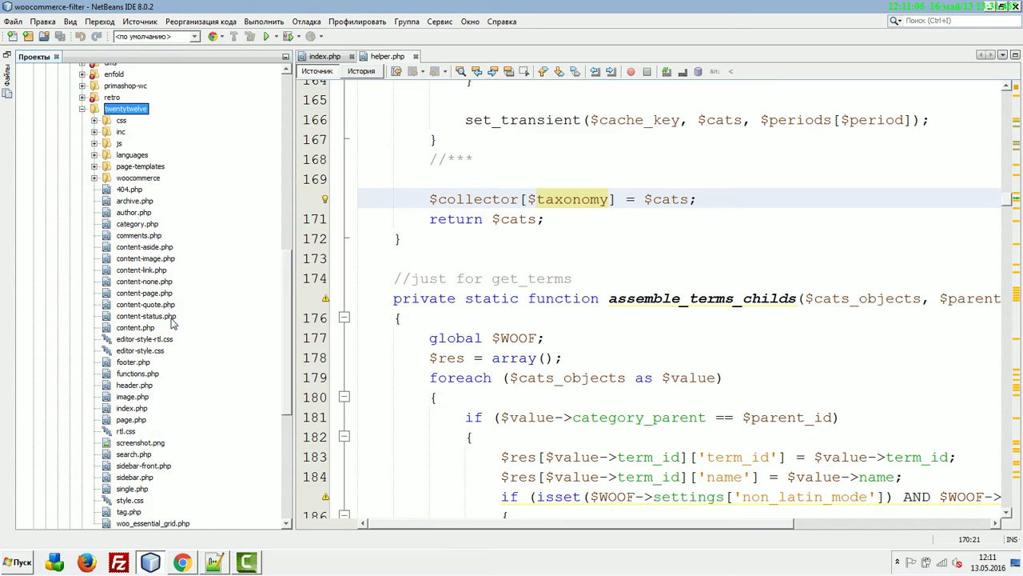
Open woo_essential_grid.php from the twentytwelve theme and review its template code.
scroll(169, 334, "down", 3)
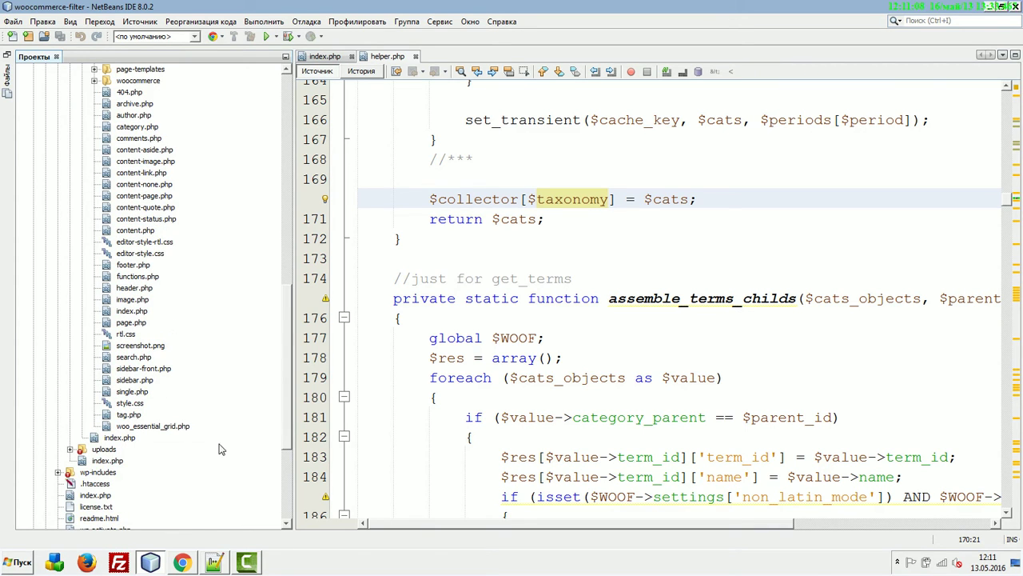
double_click(152, 427)
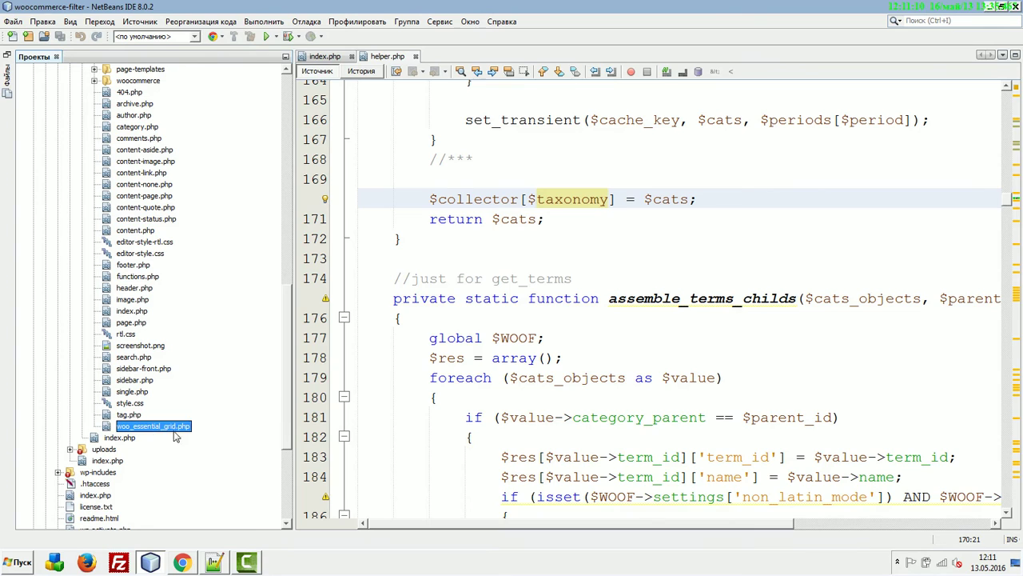
scroll(632, 237, "down", 1)
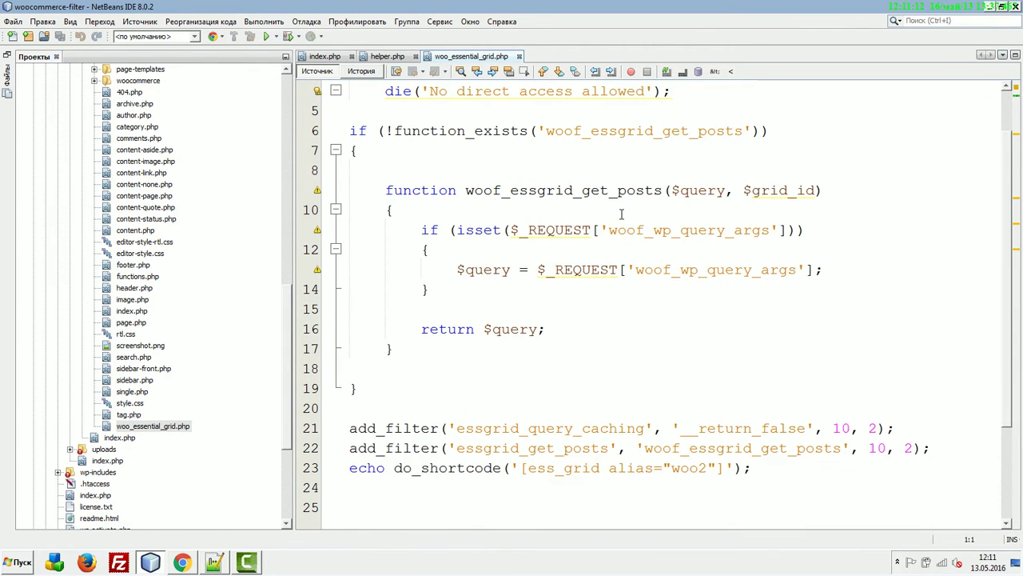
left_click(391, 155)
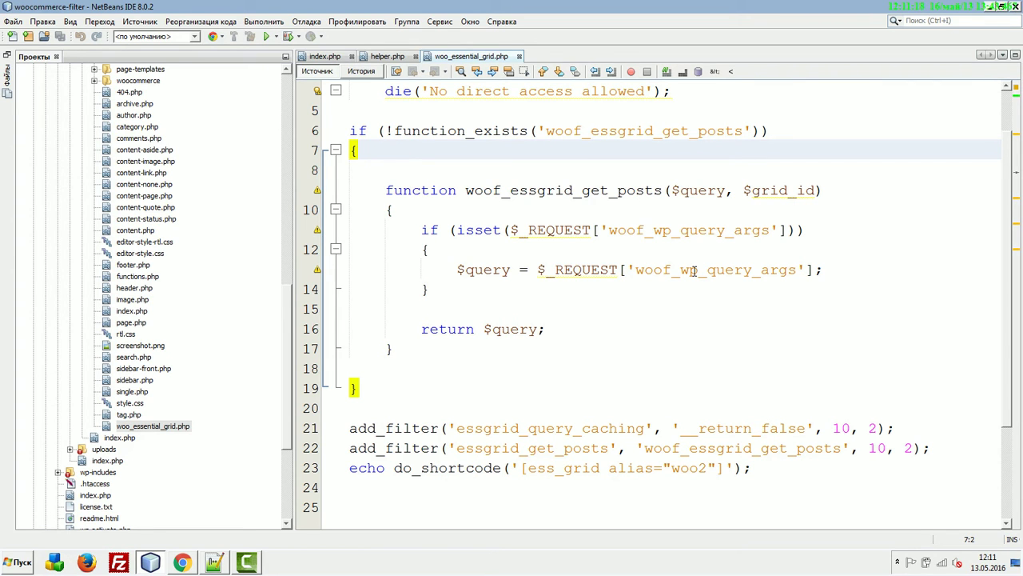
scroll(748, 387, "up", 1)
Switch back to Chrome, open the plugin site's Extensions page and highlight the Template 1 heading.
key("alt+Tab")
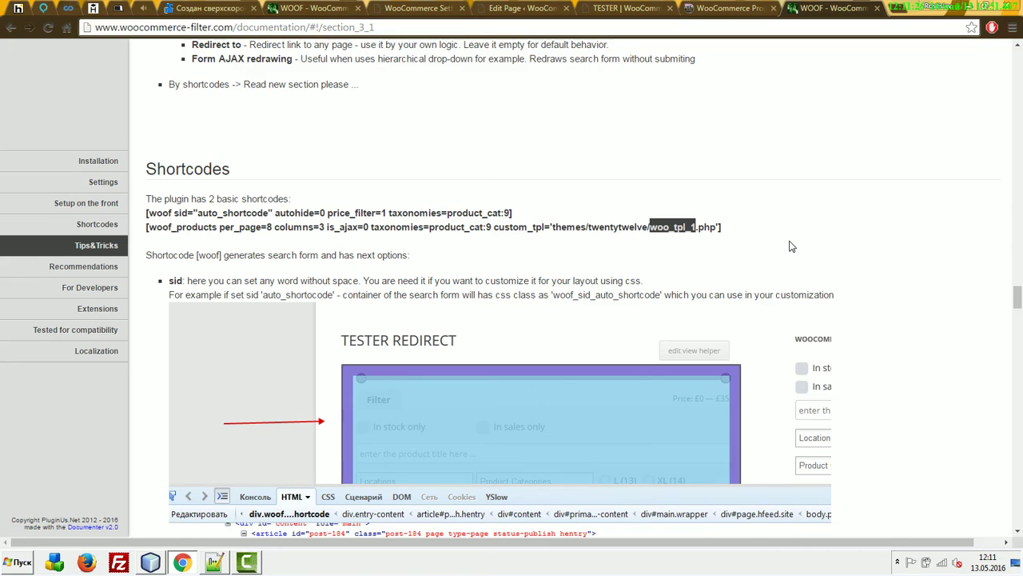
left_click(731, 7)
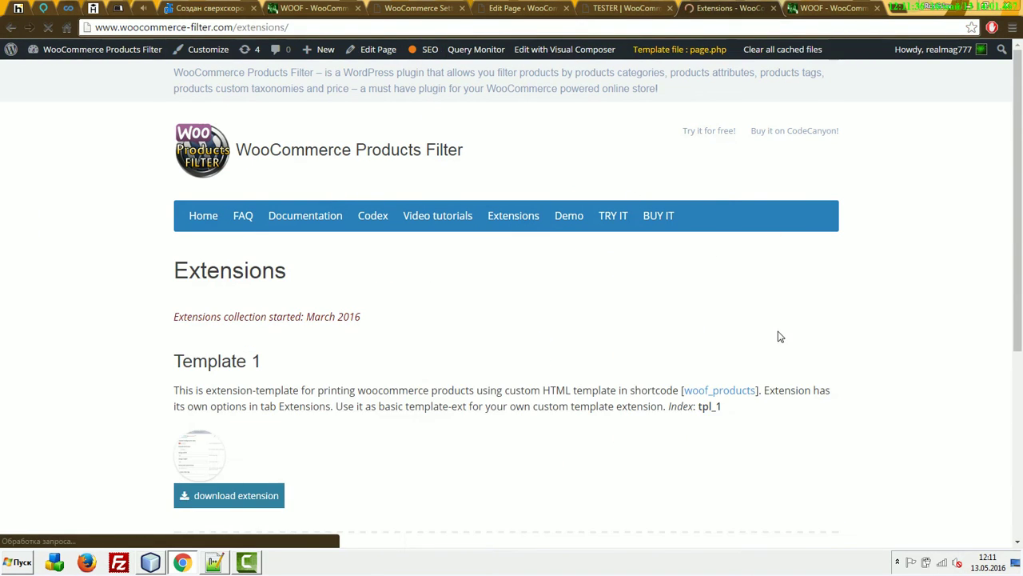
scroll(480, 333, "down", 3)
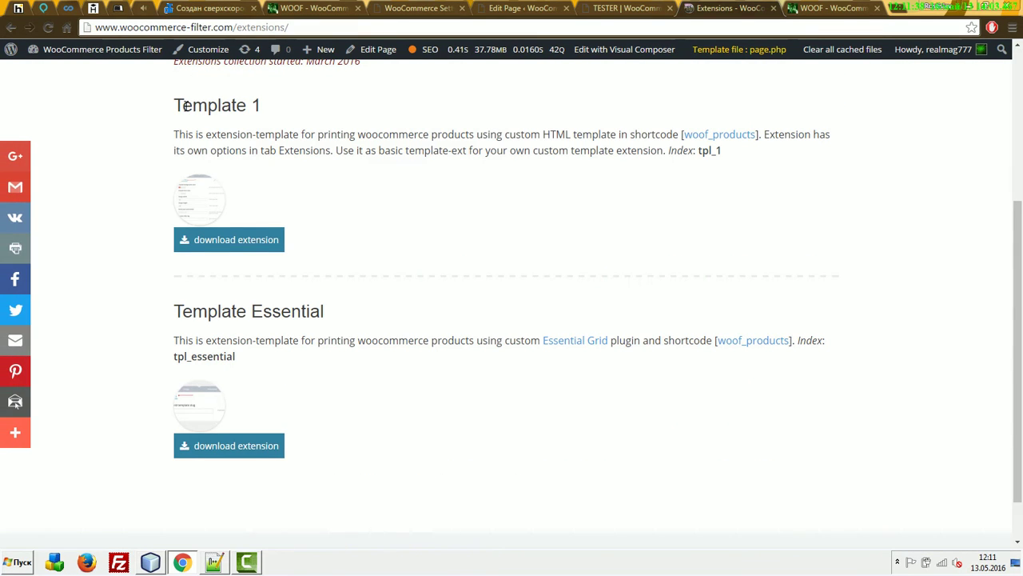
triple_click(352, 112)
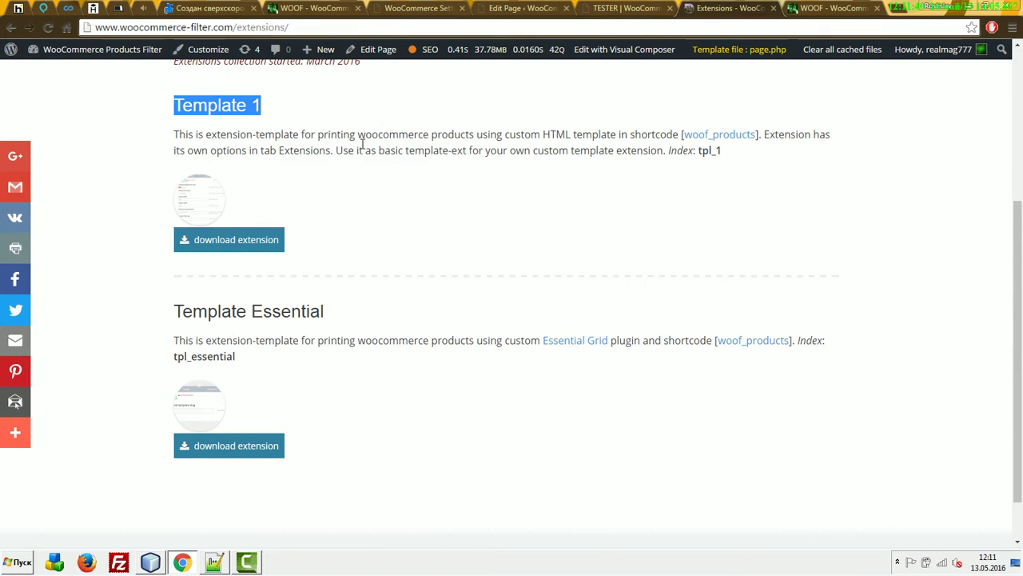
Download the Template 1 extension archive tpl_1.zip from the plugin site and revisit the TESTER page's shortcodes.
left_click(251, 250)
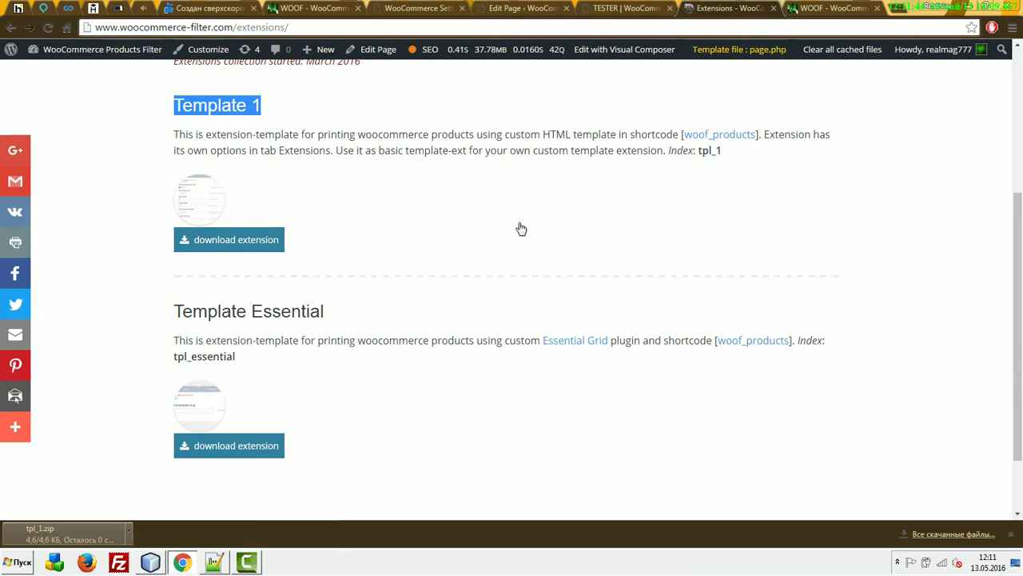
left_click(642, 7)
left_click(524, 8)
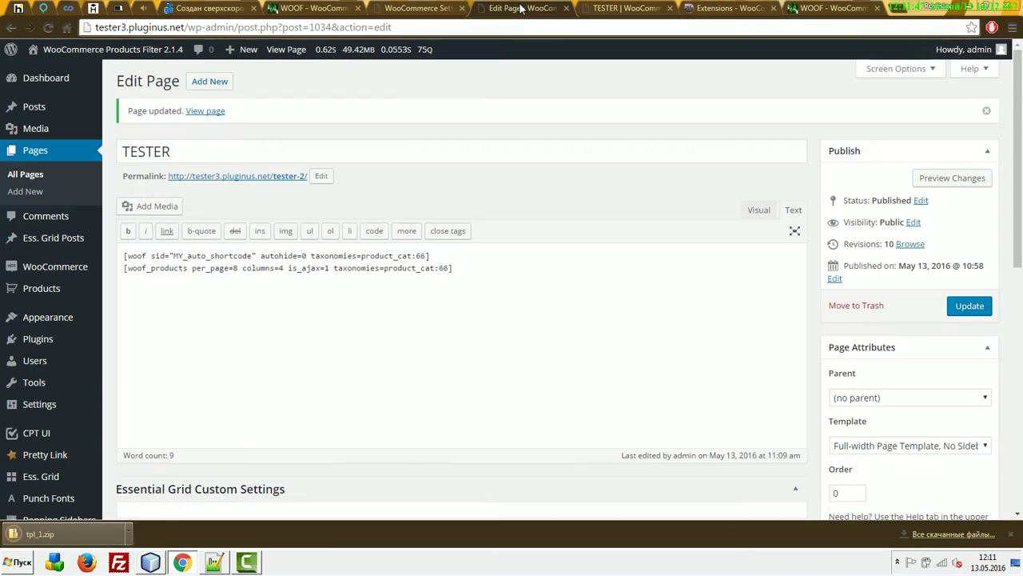
Open the Extensions section of the WOOF settings and highlight the instruction to create a custom extensions folder in wp-content.
left_click(389, 6)
left_click(703, 195)
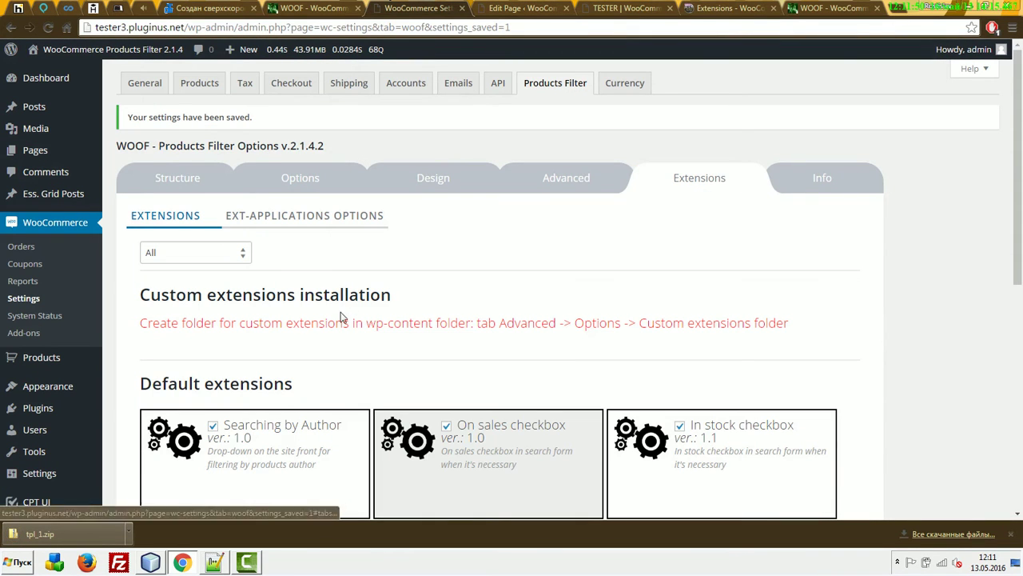
left_click_drag(146, 323, 457, 329)
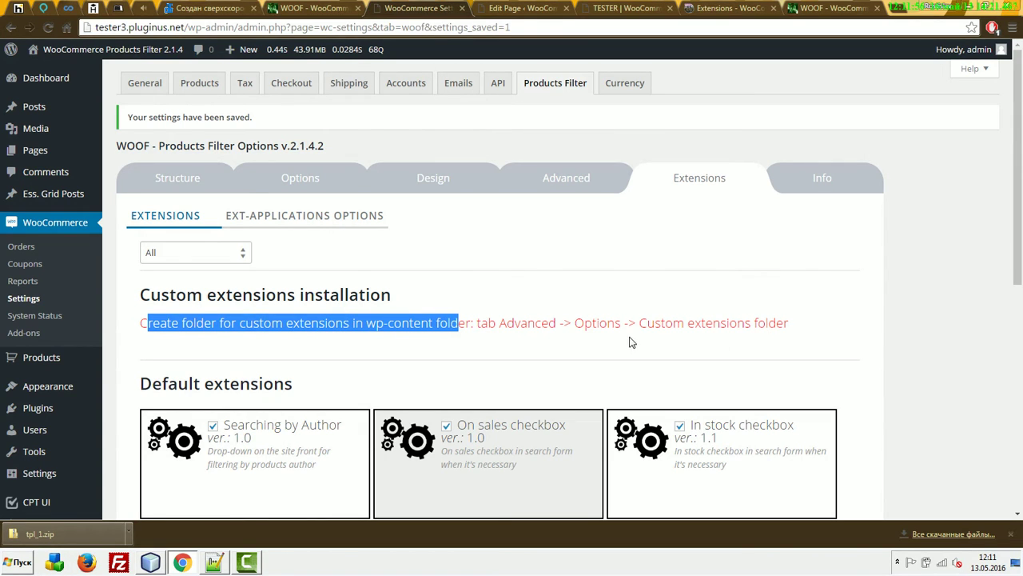
Set the custom extensions folder to my_woo_exts in WOOF's advanced options and save the changes.
left_click(566, 178)
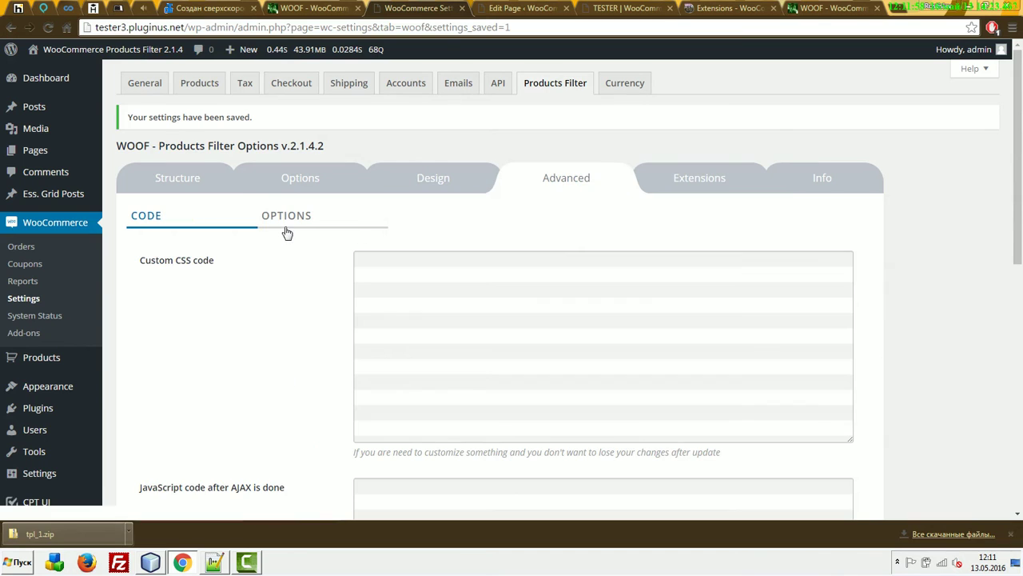
left_click(286, 216)
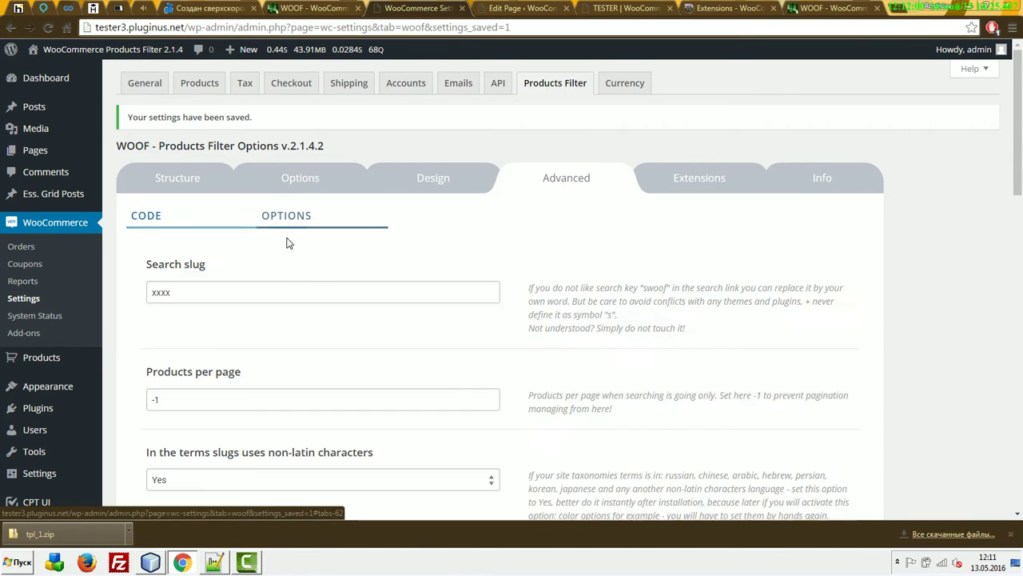
scroll(308, 315, "down", 15)
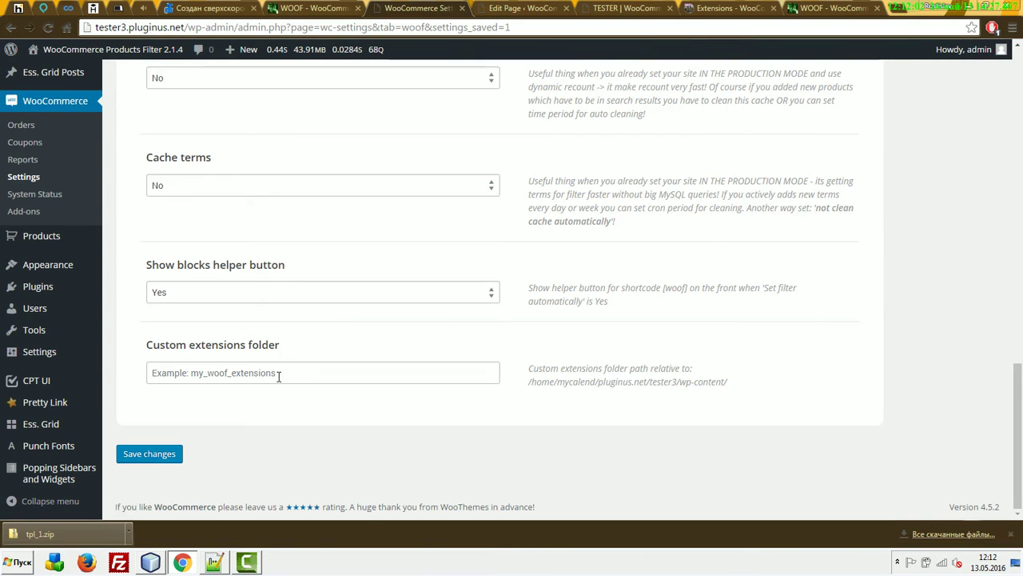
left_click(278, 376)
left_click(218, 391)
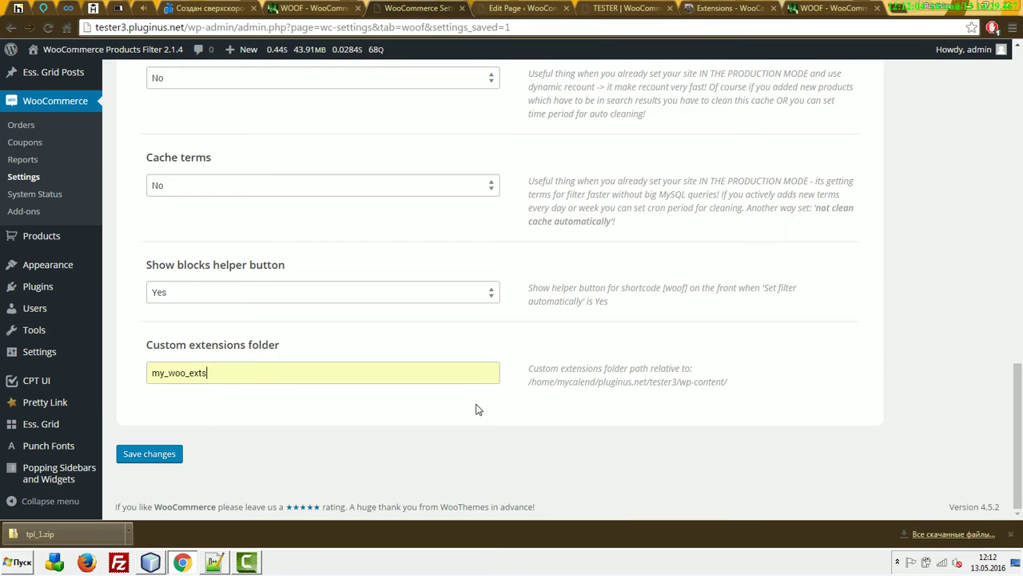
left_click(174, 465)
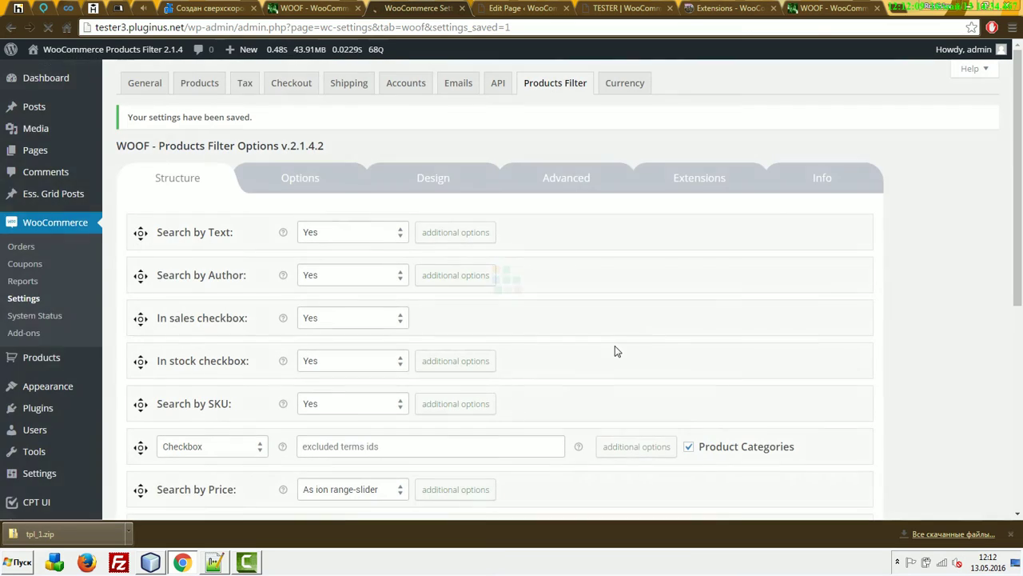
Check the custom extensions installation notice, then return to the advanced options and select the my_woo_exts folder name.
left_click(711, 178)
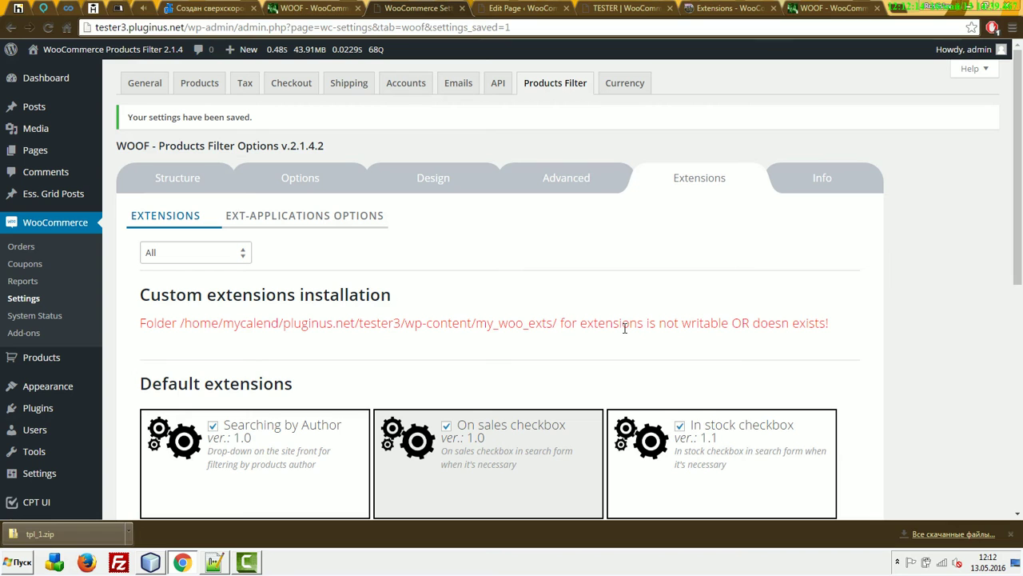
left_click(561, 174)
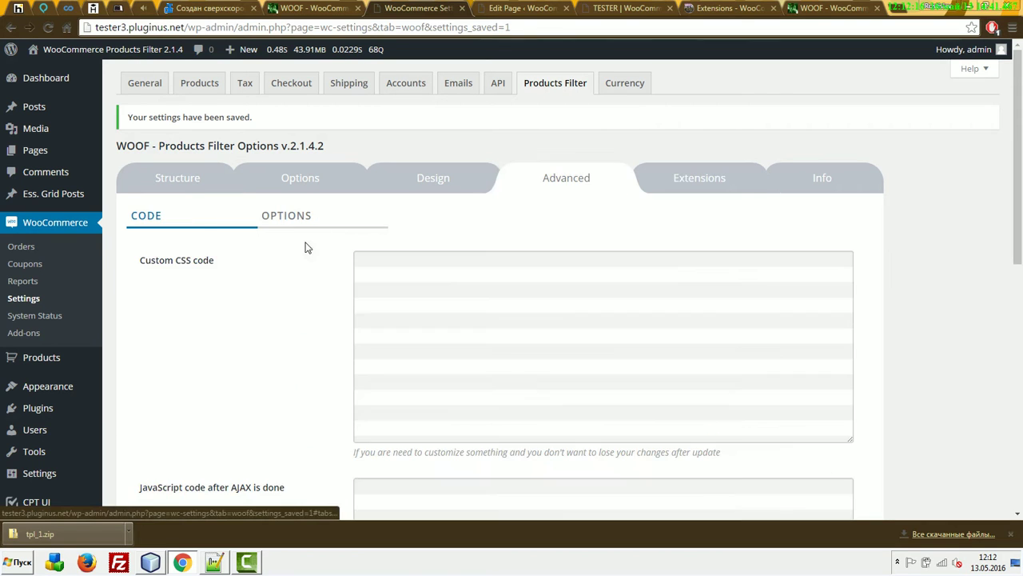
left_click(288, 217)
scroll(252, 325, "down", 20)
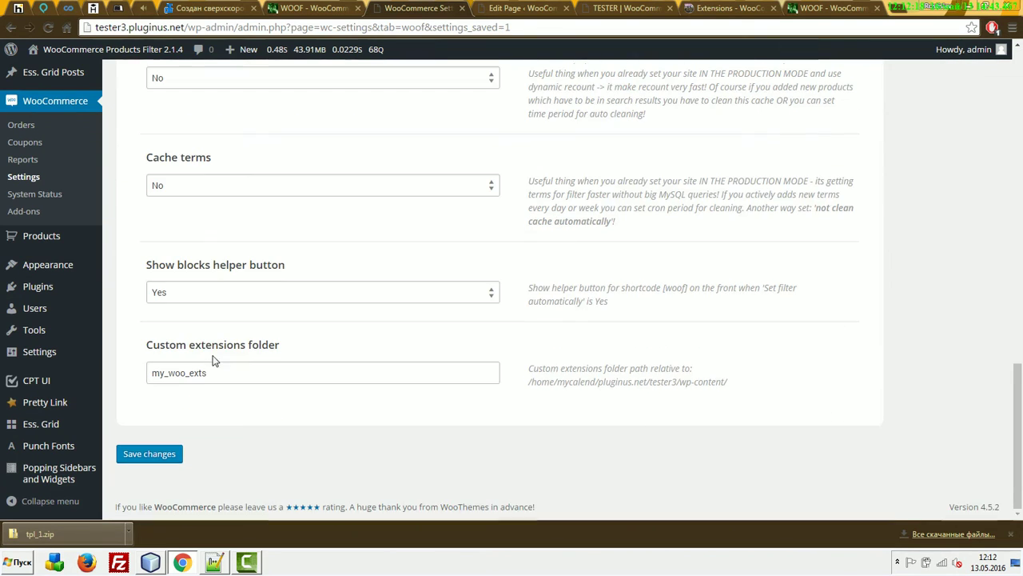
double_click(231, 377)
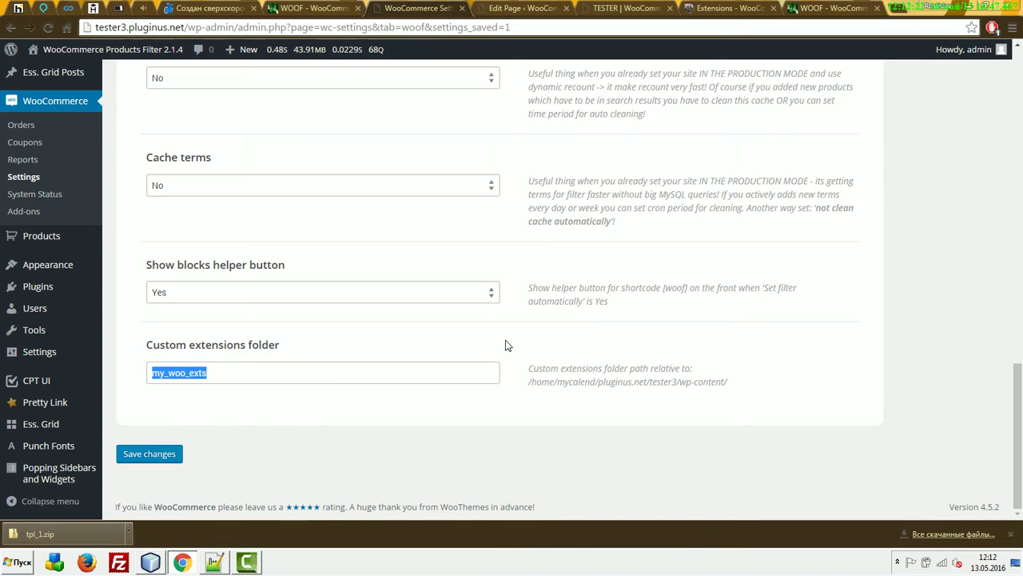
Switch to FileZilla and create the my_woo_exts directory inside tester3/wp-content on the server.
left_click(119, 564)
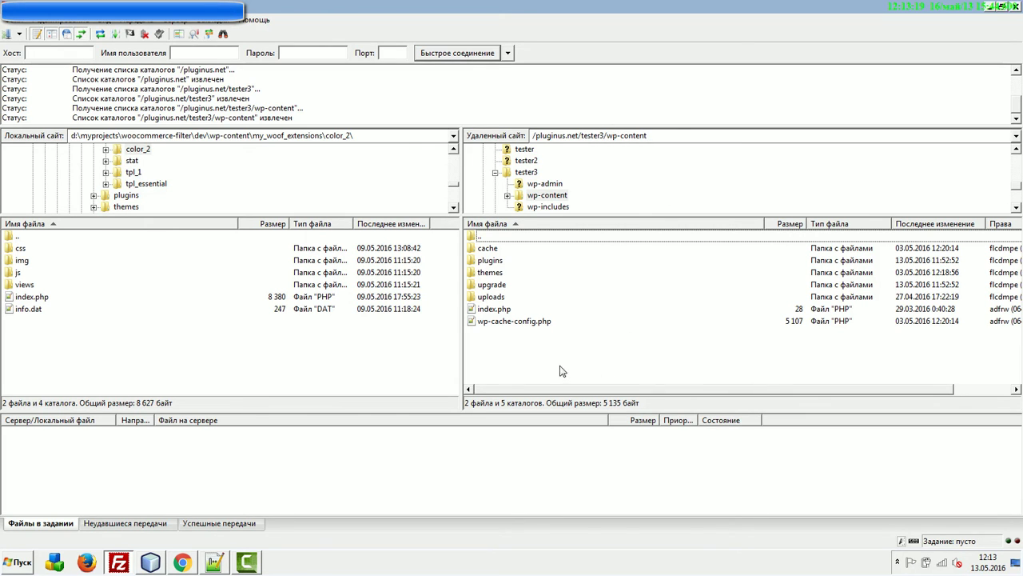
key("alt+Tab")
key("alt+Tab")
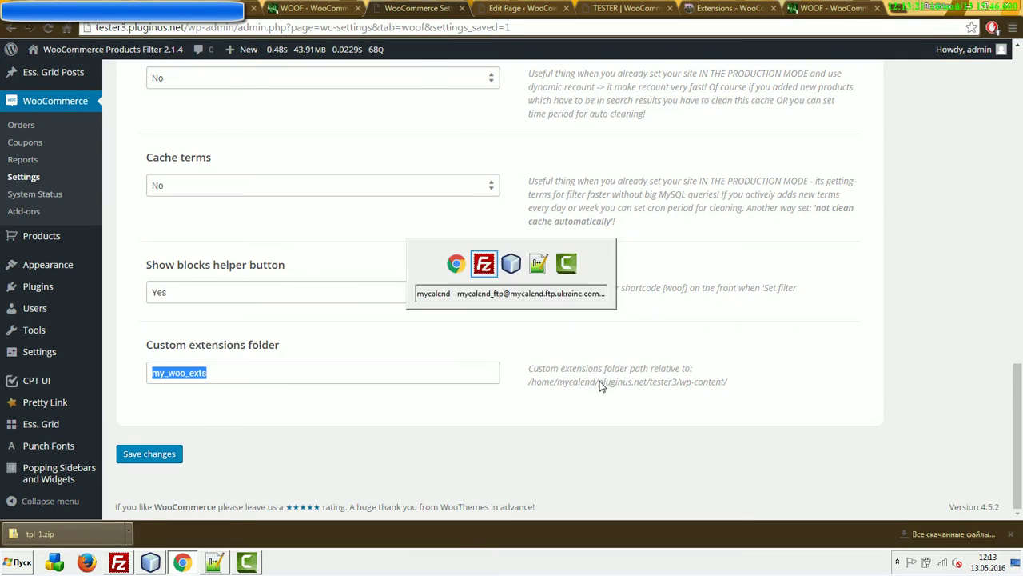
right_click(488, 360)
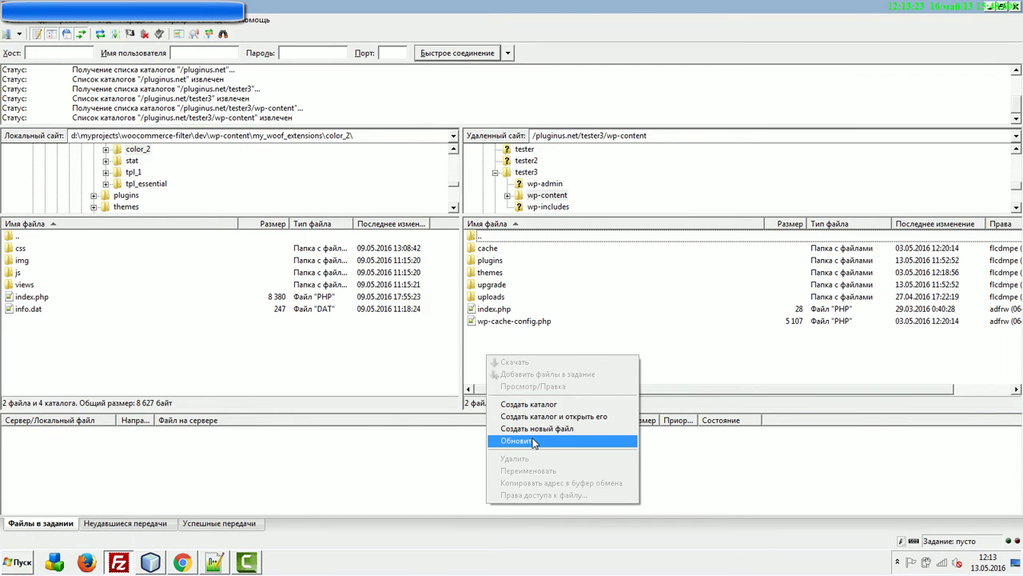
left_click(532, 417)
key("Escape")
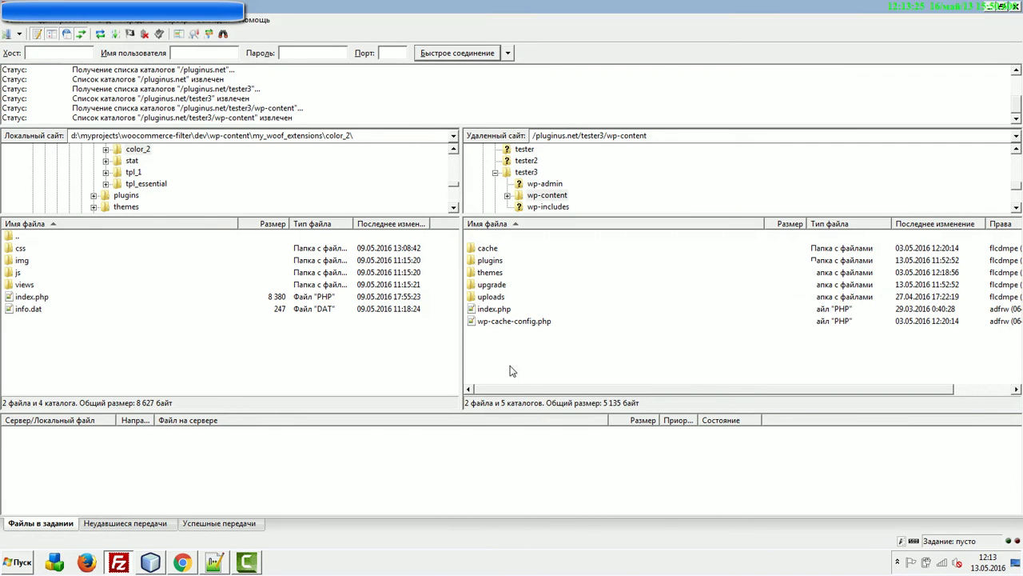
right_click(507, 360)
left_click(543, 412)
key("Return")
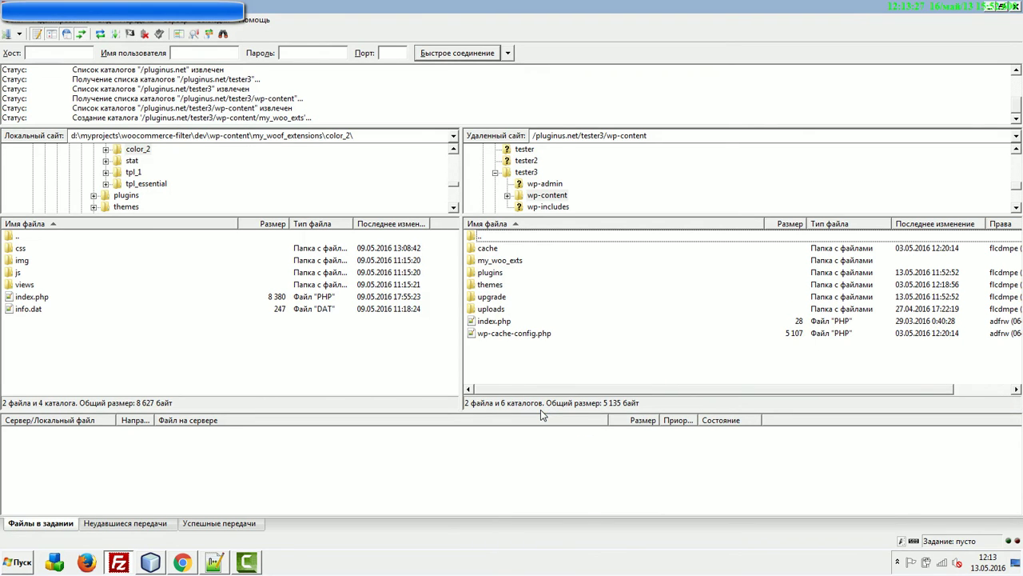
double_click(630, 136)
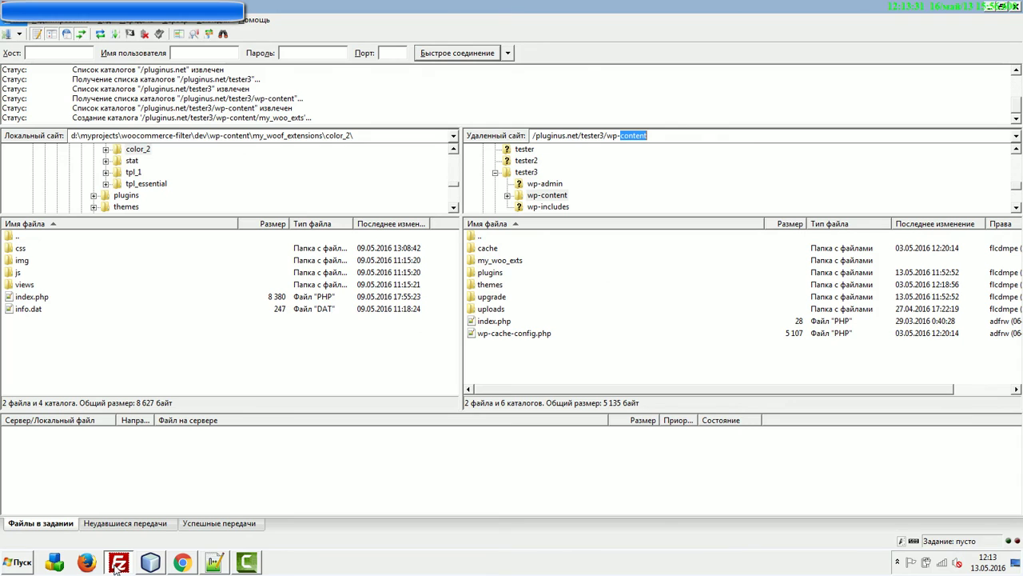
Switch back to Chrome, reload the WOOF settings and view the custom extensions installation area under Extensions.
left_click(182, 562)
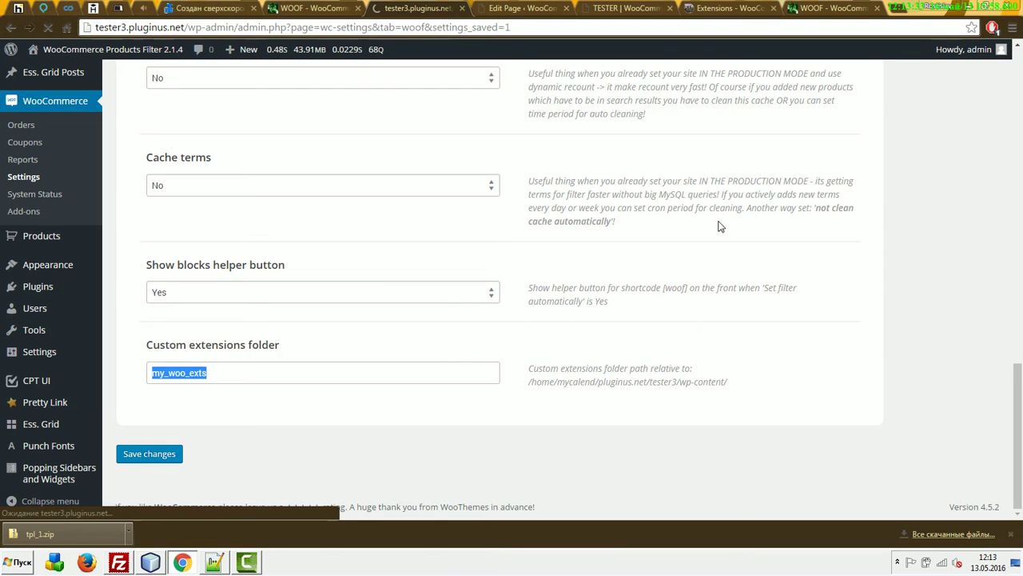
left_click(1010, 535)
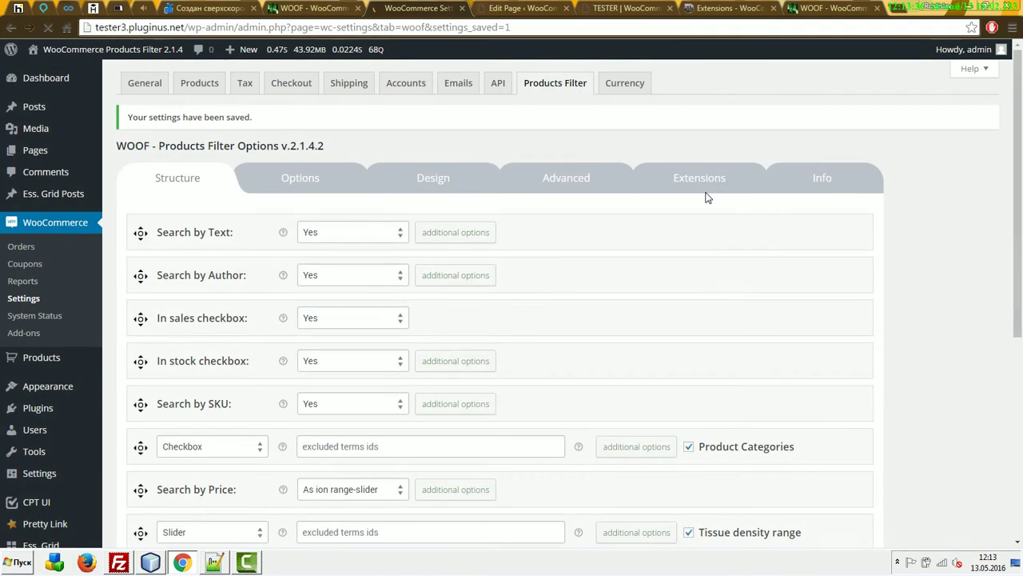
left_click(700, 177)
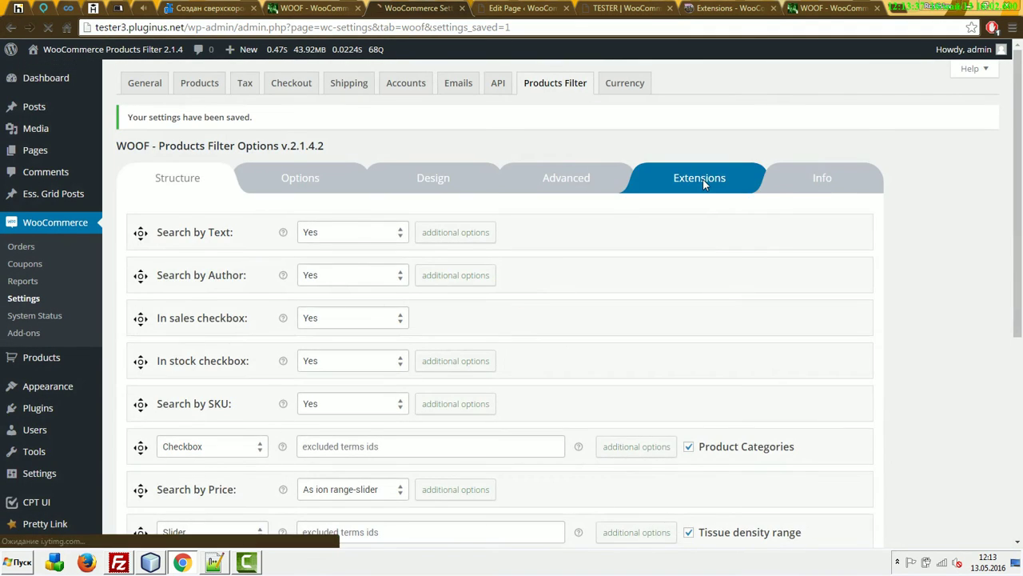
scroll(902, 331, "down", 3)
scroll(902, 331, "up", 5)
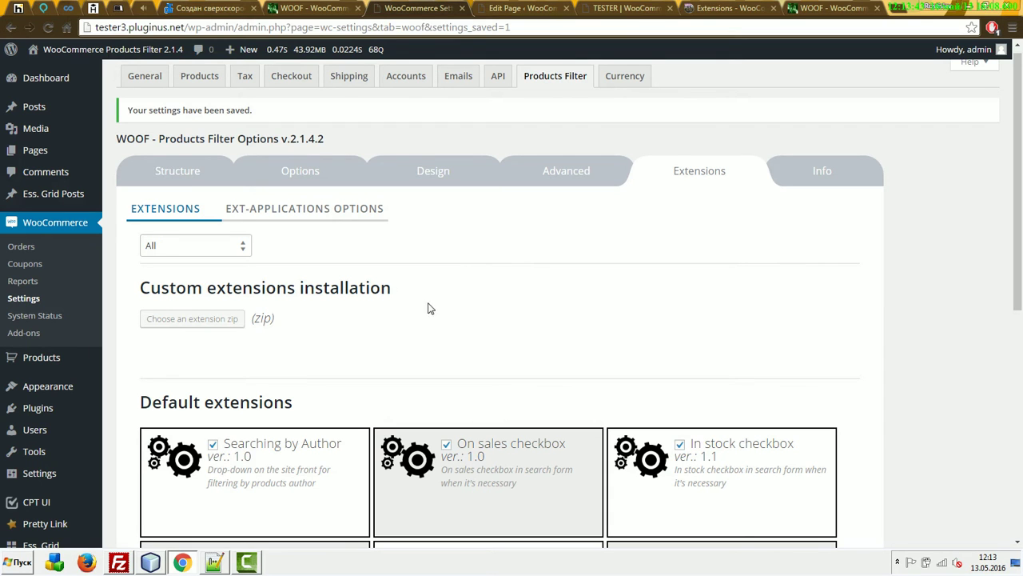
Revisit the shortcode documentation and the Template 1 description on the plugin site's Extensions page.
left_click(822, 8)
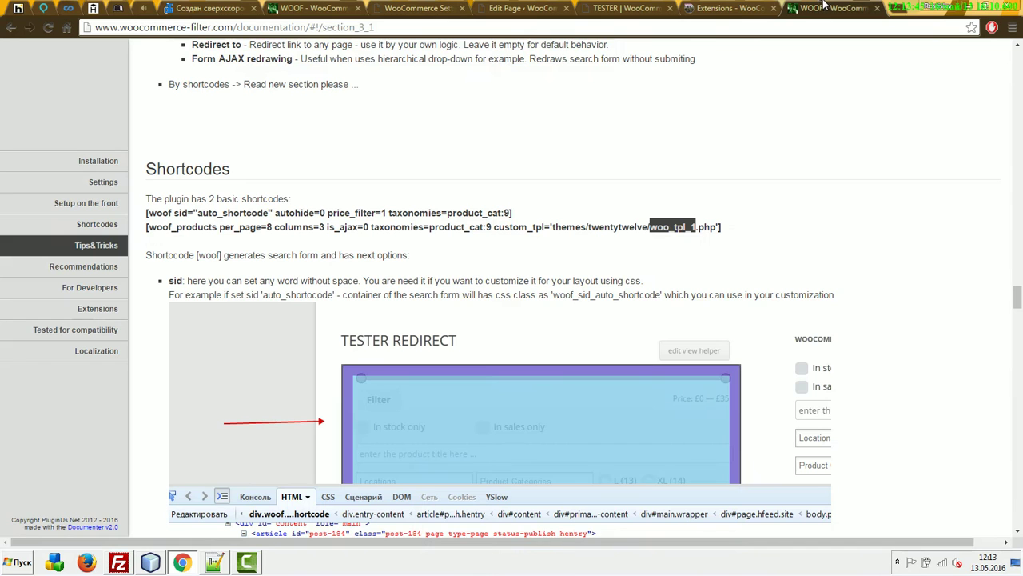
left_click(750, 7)
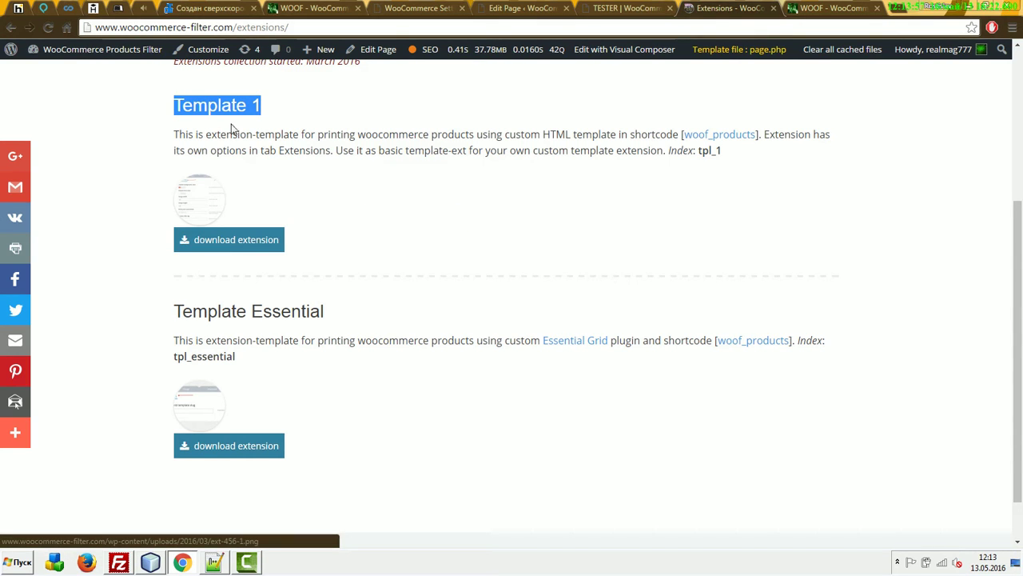
left_click(614, 8)
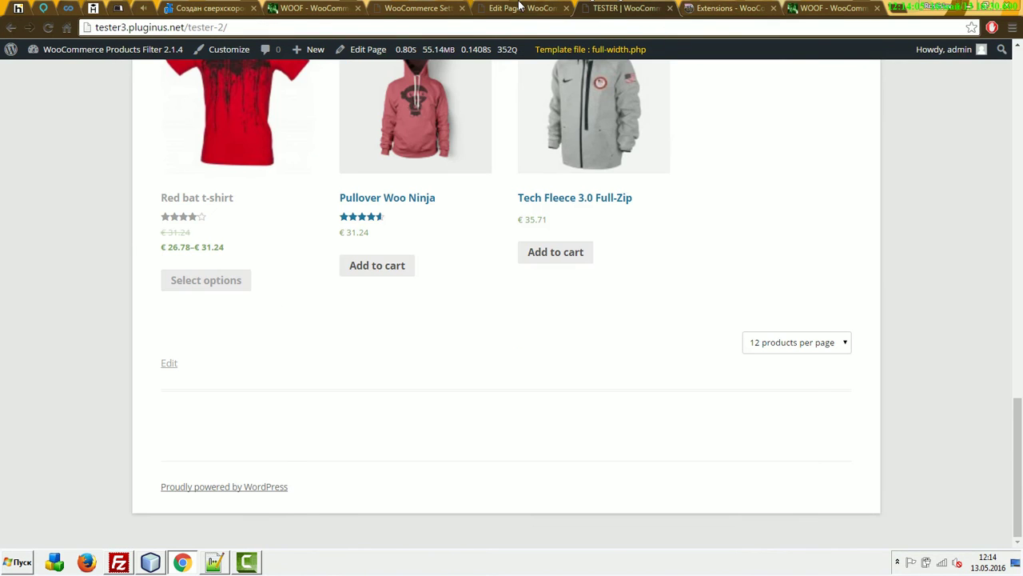
left_click(516, 8)
Upload tpl_1.zip from the desktop as a custom extension in the WOOF settings.
left_click(422, 8)
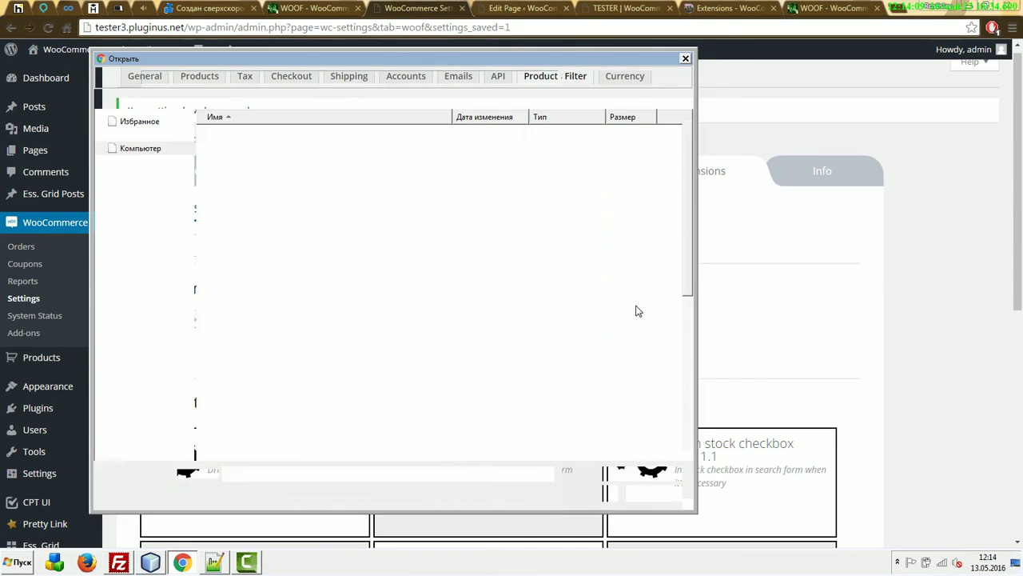
left_click(144, 175)
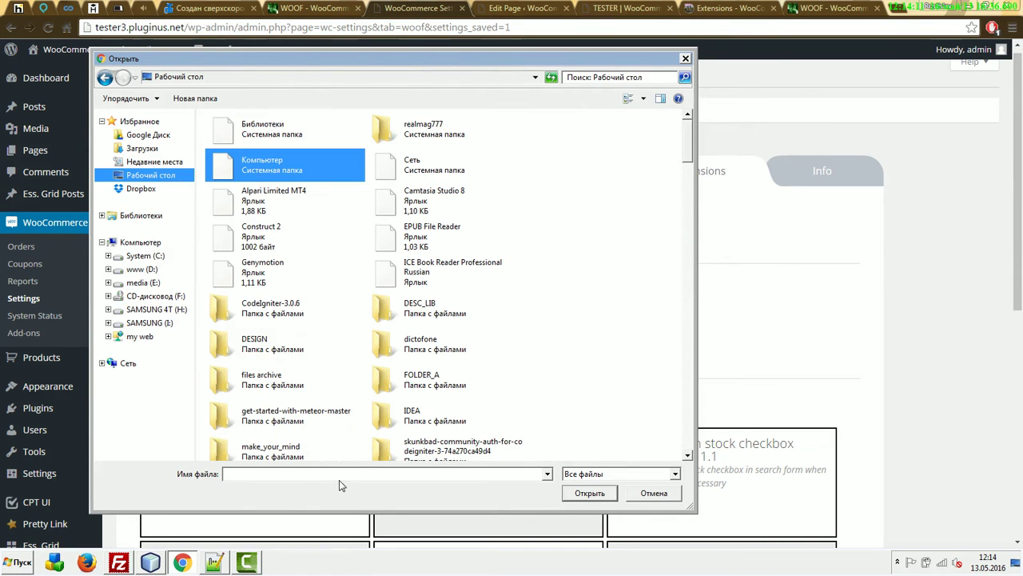
type("f")
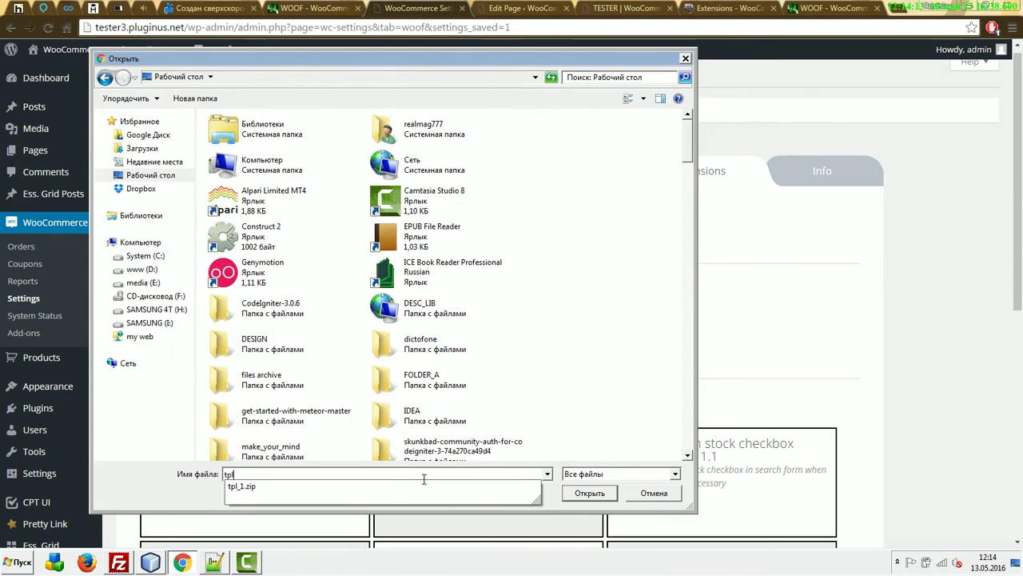
key("Down")
key("Return")
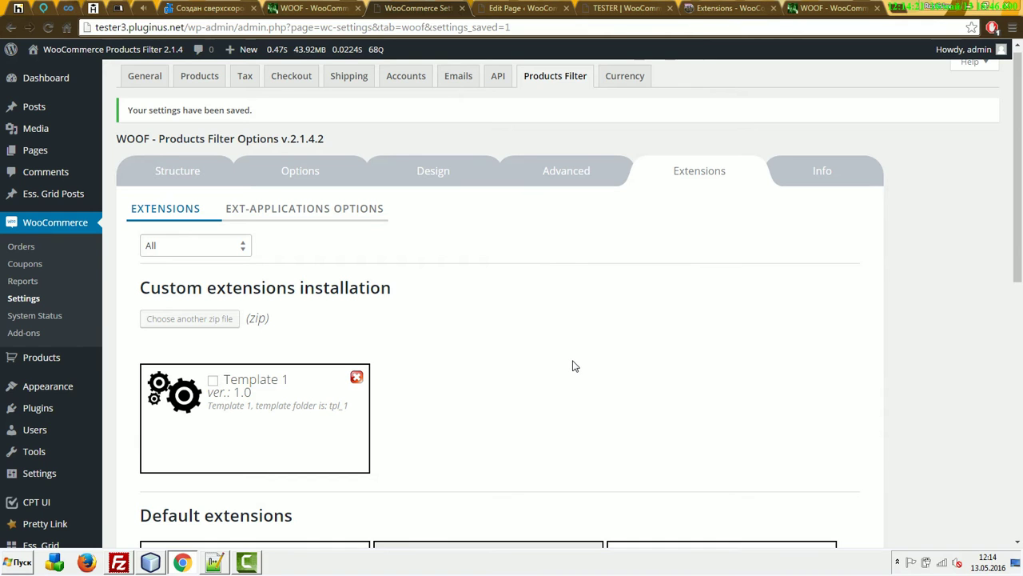
Enable the Template 1 custom extension and save the WOOF settings.
scroll(479, 319, "down", 3)
left_click(234, 186)
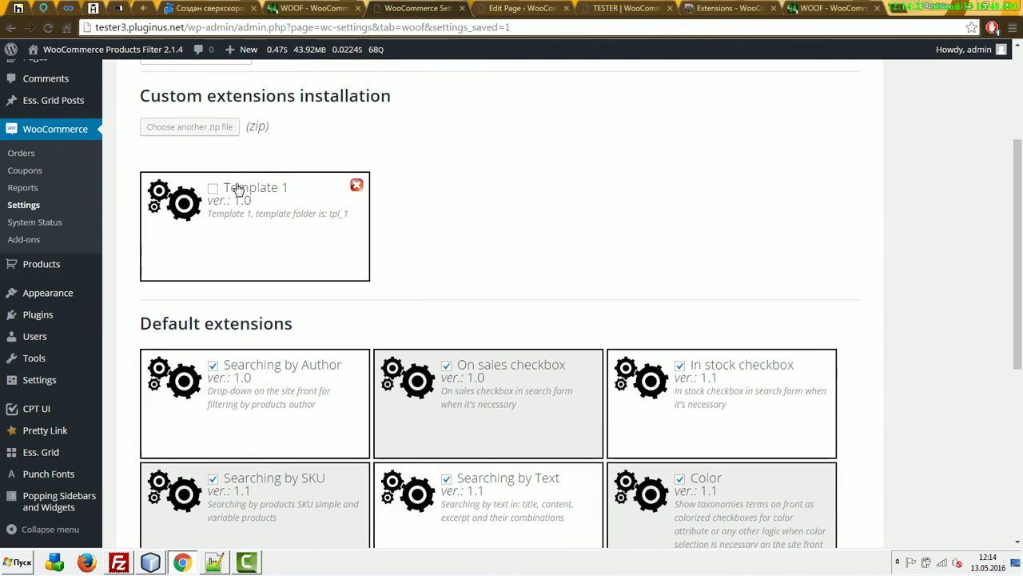
scroll(464, 288, "down", 1)
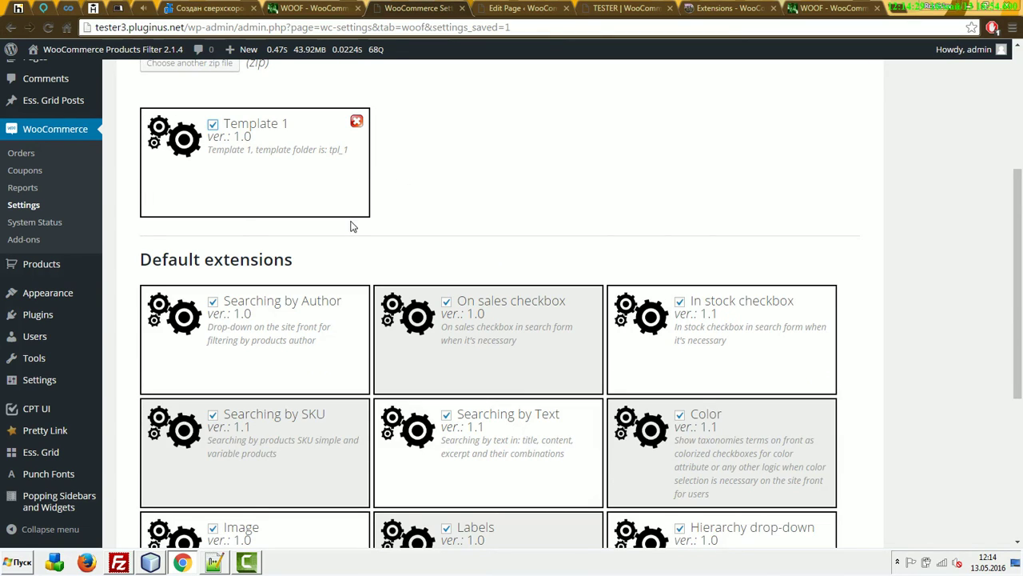
scroll(352, 228, "down", 4)
key("Return")
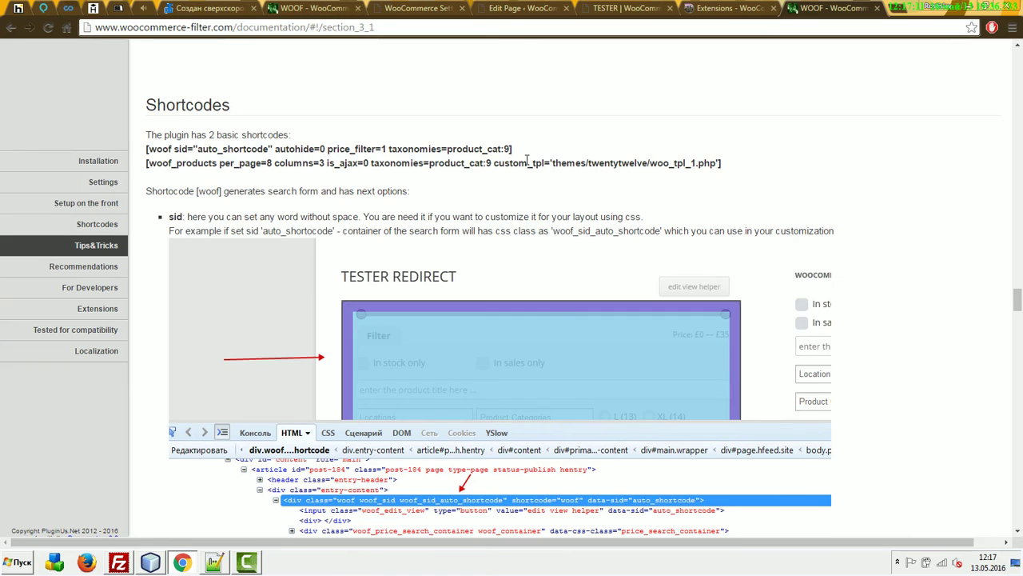
Copy the tpl_index attribute name from the shortcode documentation and return to the TESTER page editor.
scroll(605, 253, "down", 15)
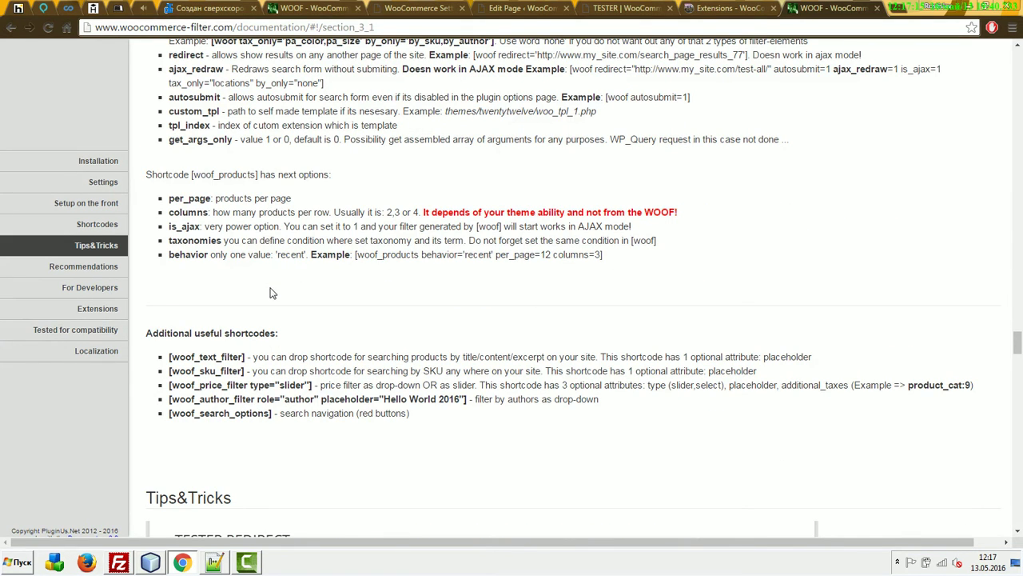
left_click_drag(190, 127, 166, 125)
key("ctrl+c")
left_click(615, 9)
left_click(544, 8)
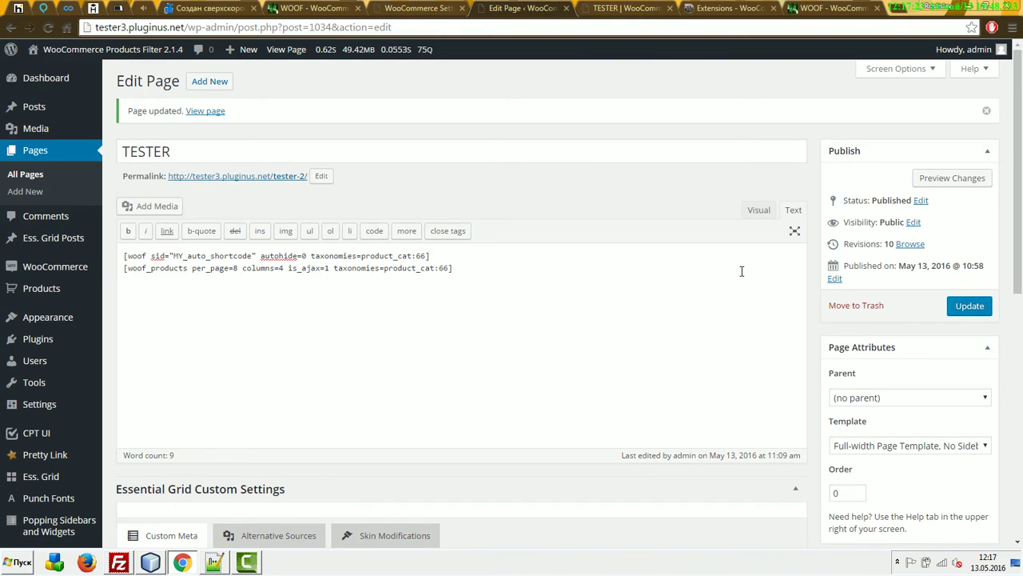
Add tpl_index=tpl_1 to the woof_products shortcode on the TESTER page and update the page.
key("ctrl+v")
left_click(411, 8)
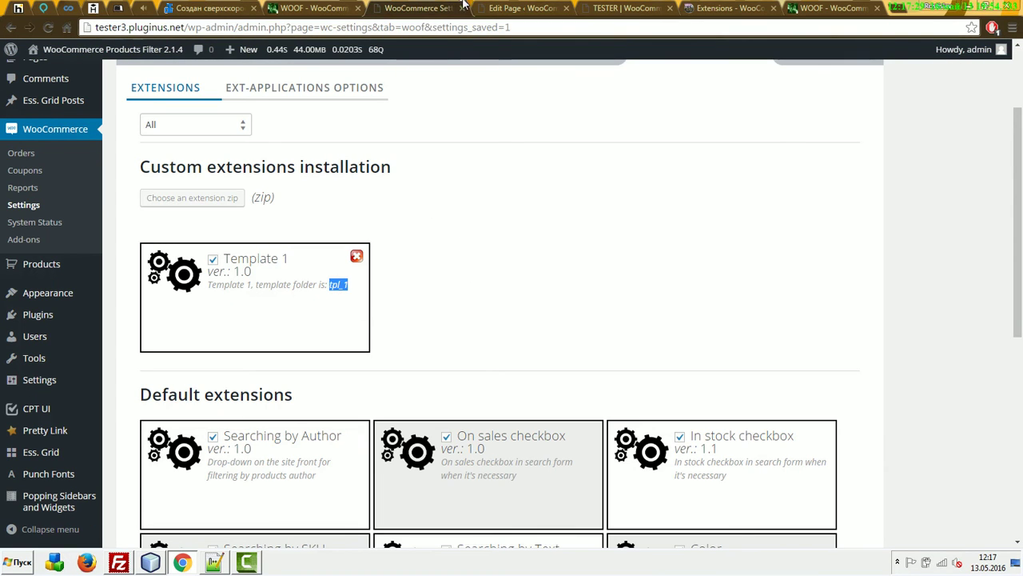
left_click(518, 8)
type("=")
type("tpl_1")
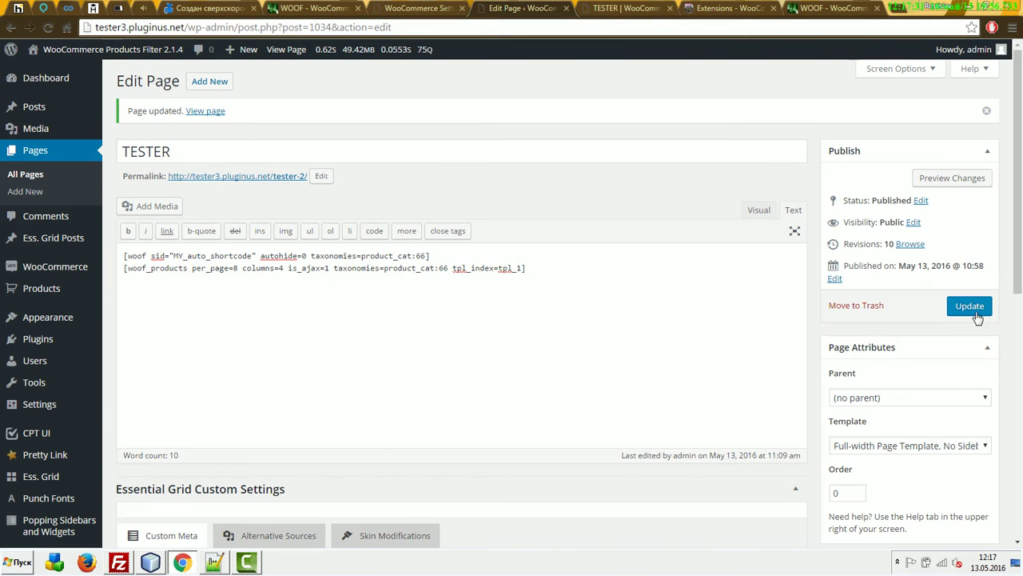
left_click(971, 307)
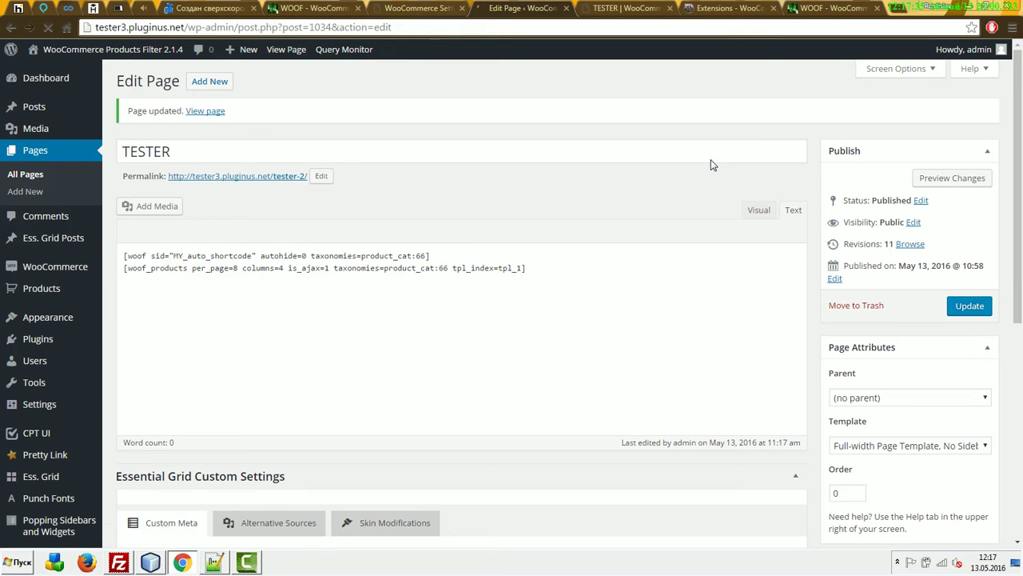
Reload the TESTER page on the site and examine the layout of its product list.
left_click(746, 8)
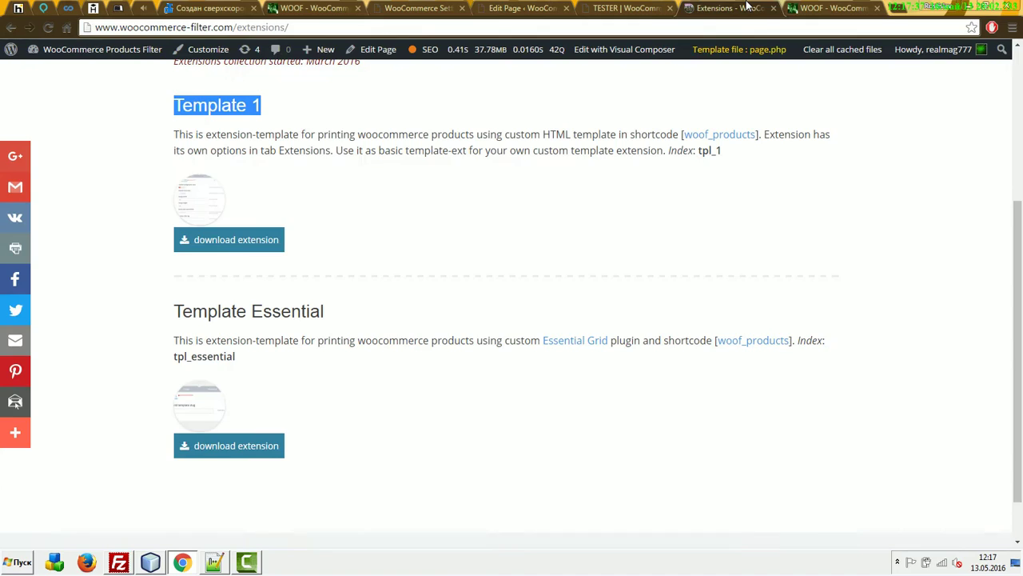
left_click(639, 8)
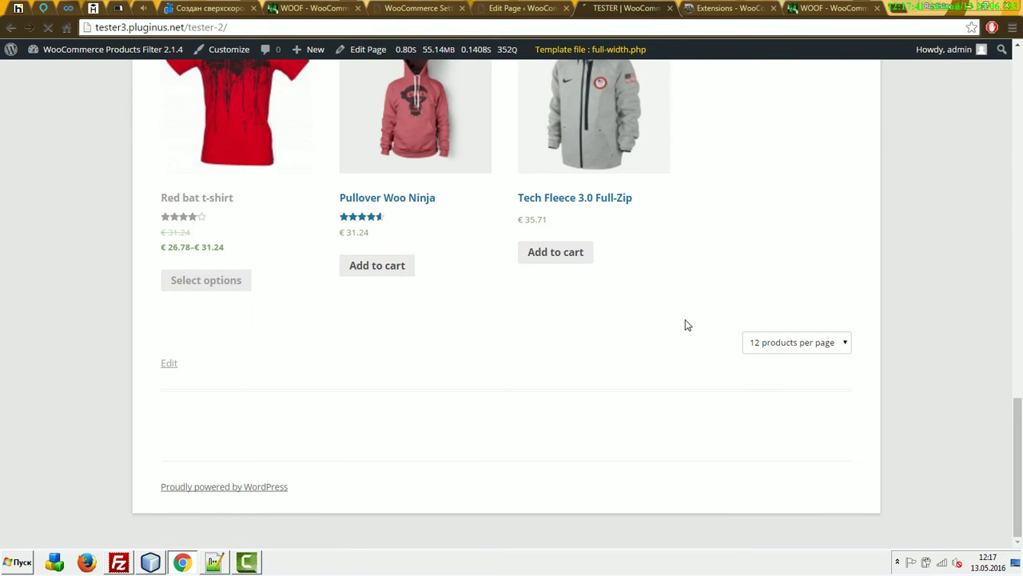
scroll(669, 323, "up", 8)
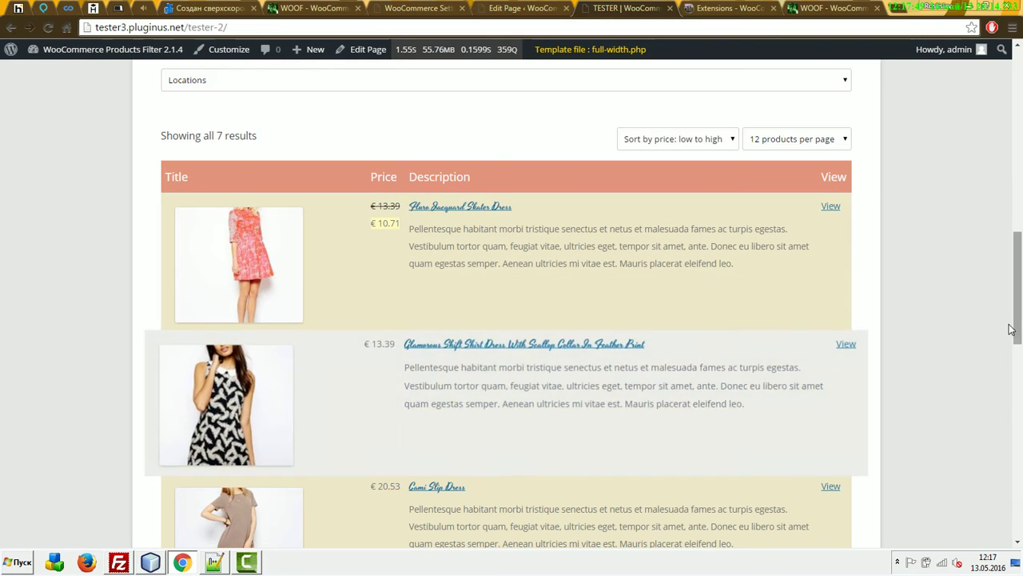
scroll(759, 340, "down", 2)
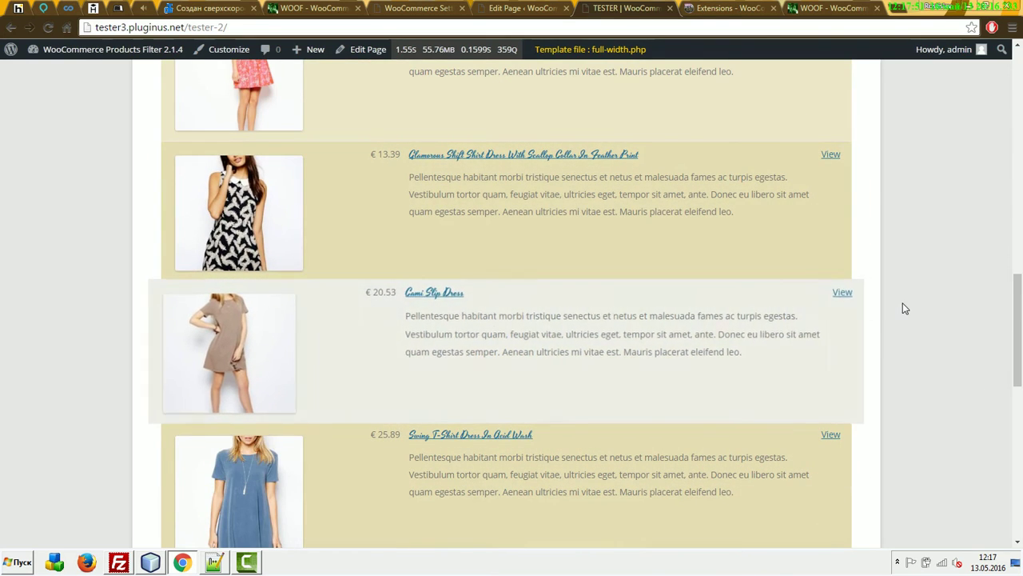
scroll(871, 297, "up", 2)
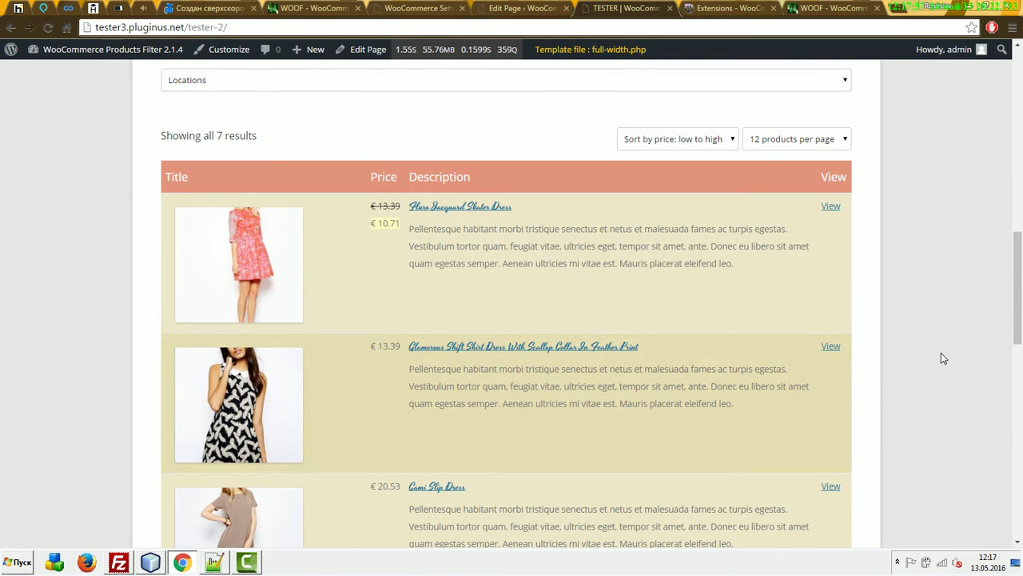
Look over the Template 1 and Template Essential descriptions on the plugin site's Extensions page.
left_click(823, 8)
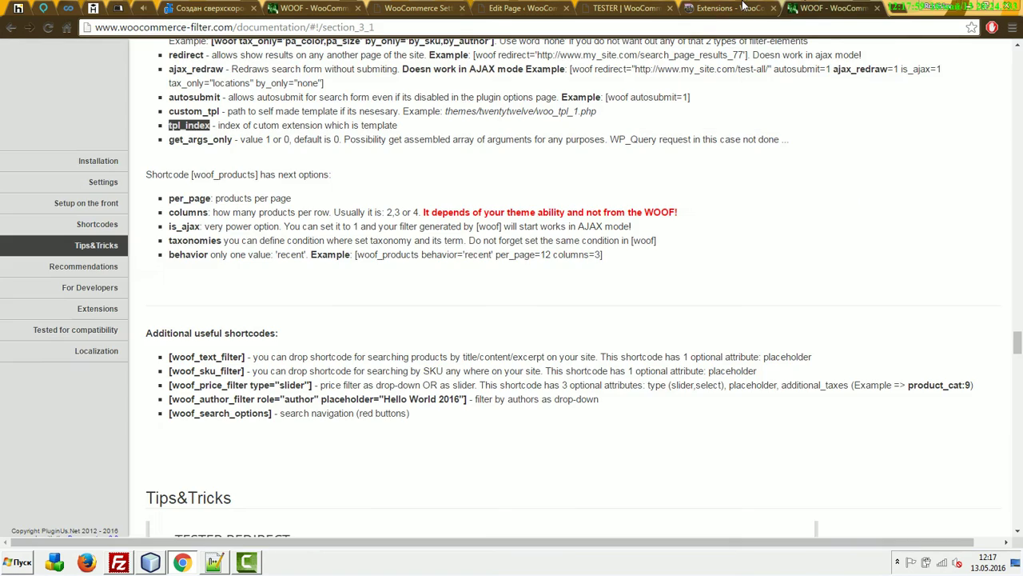
left_click(734, 8)
scroll(717, 359, "up", 3)
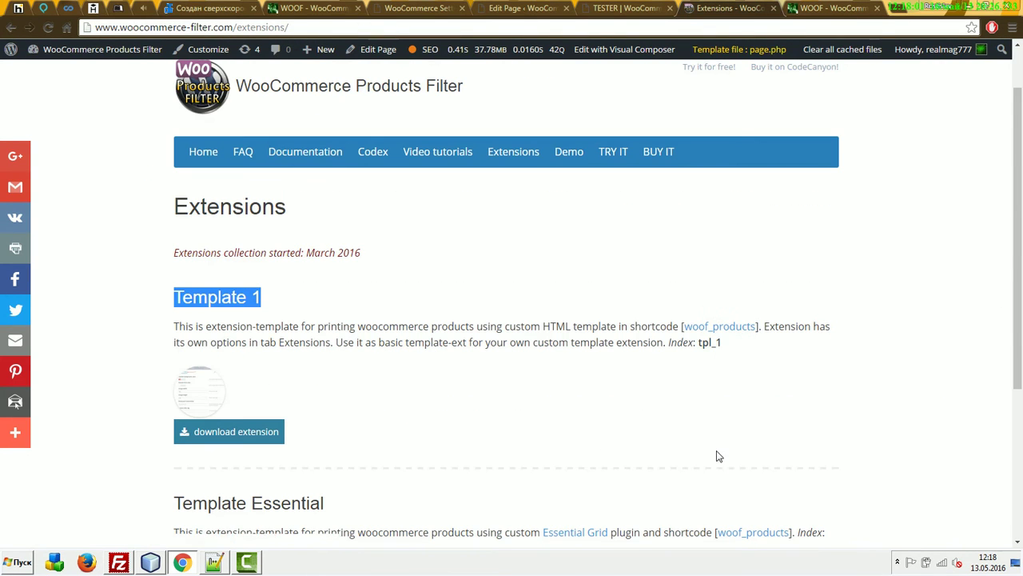
scroll(719, 451, "down", 3)
scroll(623, 243, "up", 1)
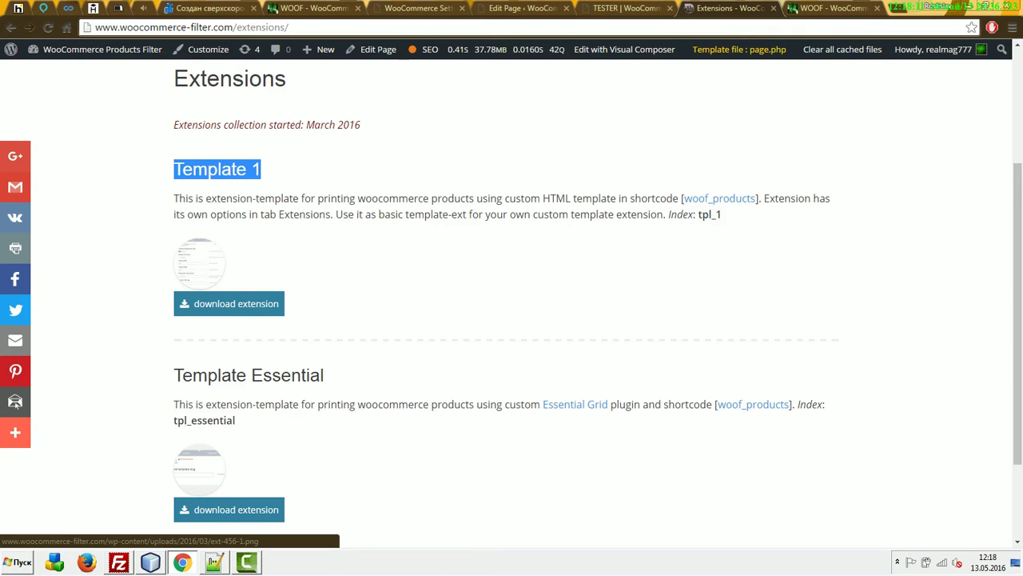
Review the price_filter, taxonomies, tax_only and by_only attributes of the woof shortcode in the documentation.
key("ctrl+Tab")
scroll(552, 313, "up", 1)
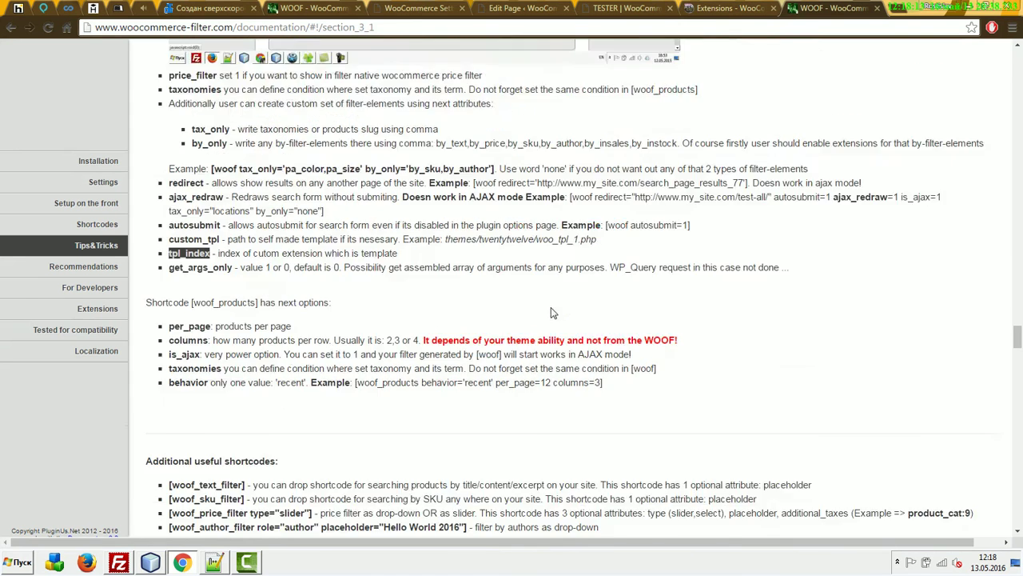
scroll(552, 313, "up", 15)
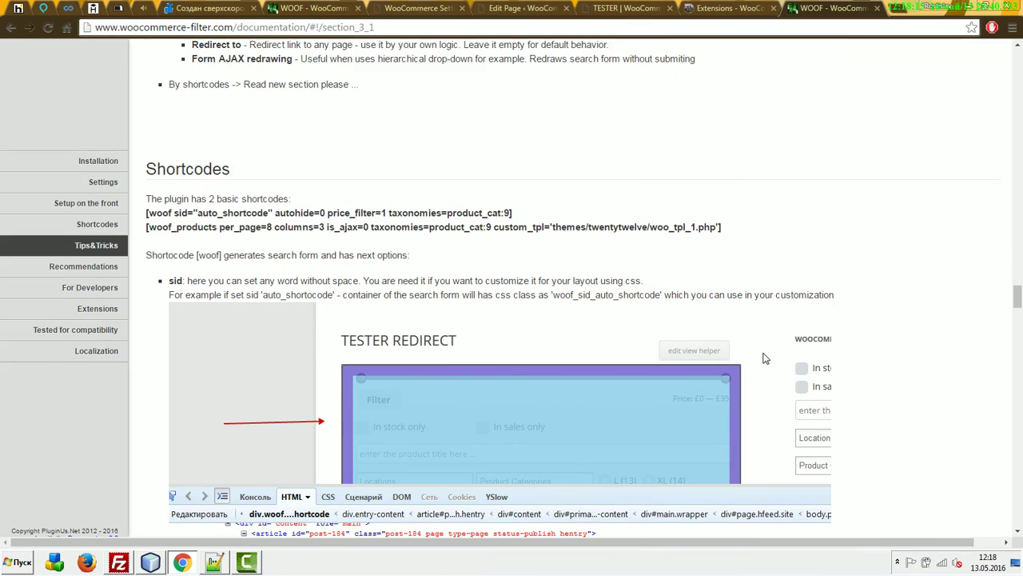
scroll(762, 358, "down", 10)
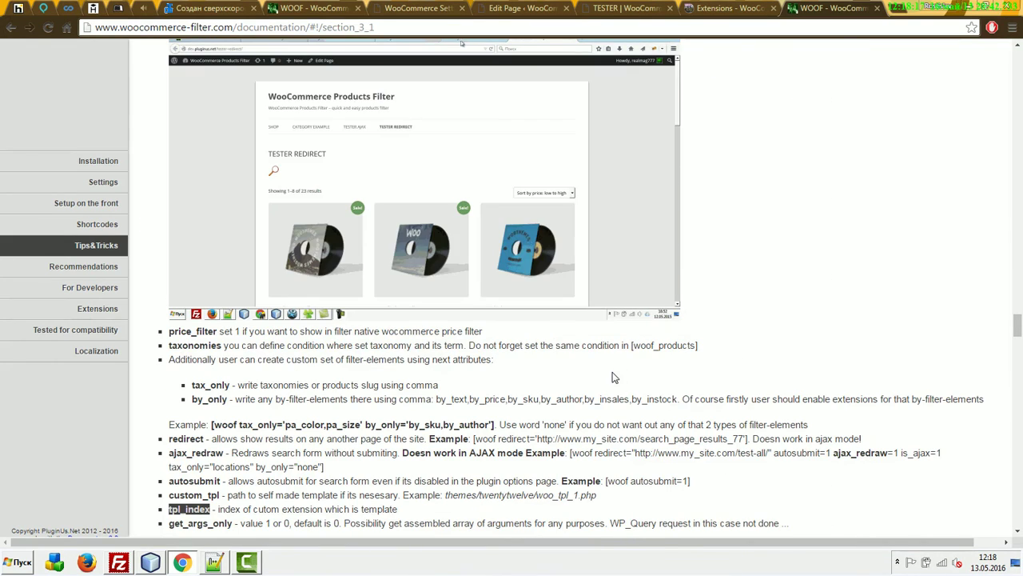
double_click(189, 332)
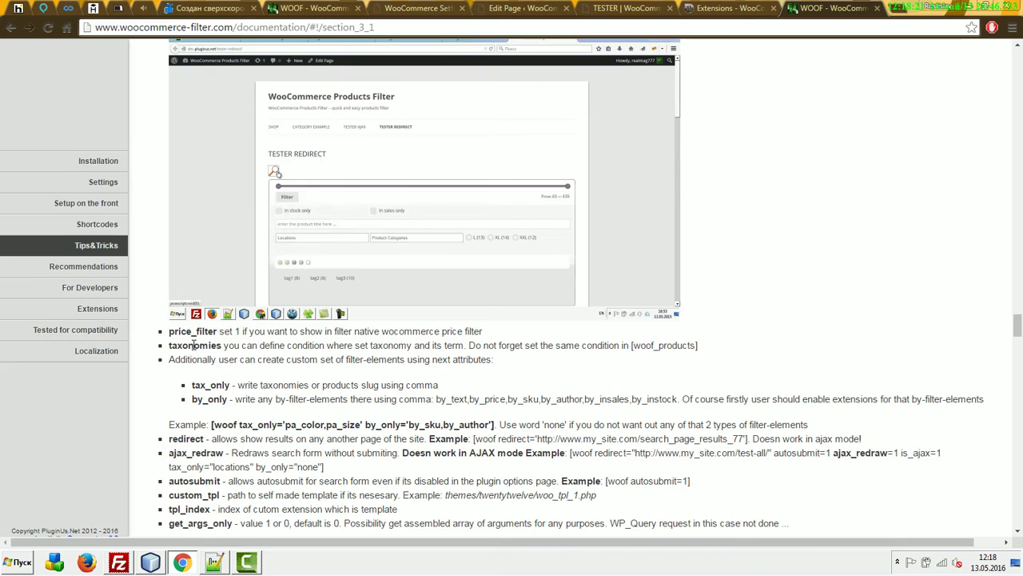
double_click(194, 345)
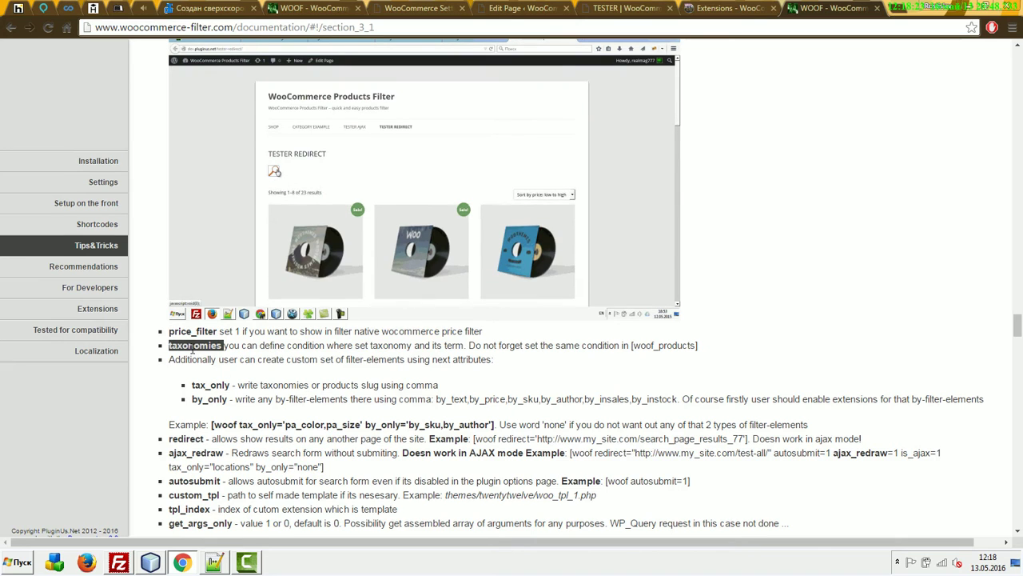
left_click(207, 385)
double_click(207, 386)
double_click(210, 399)
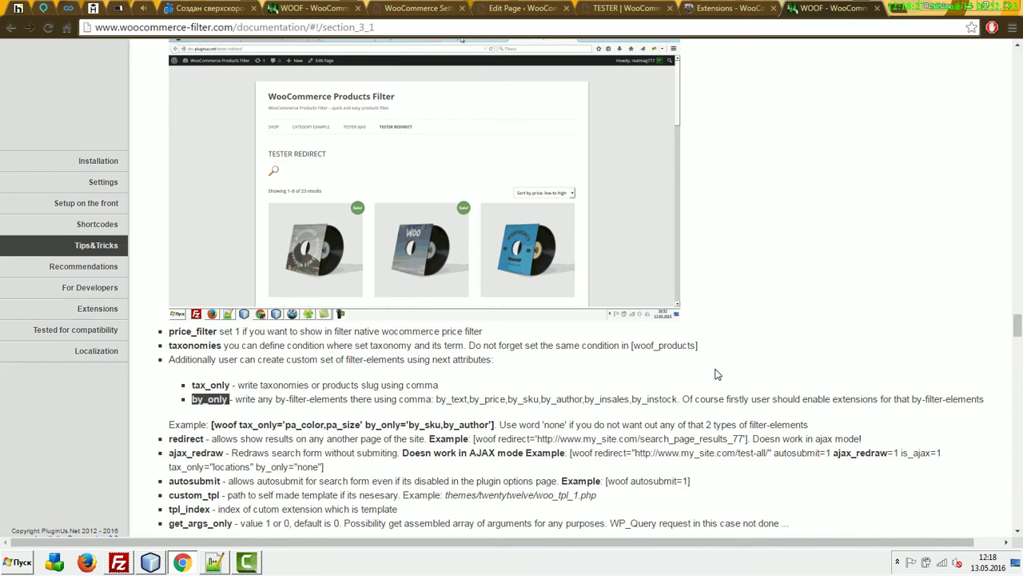
Examine the filter elements of the search form on the TESTER page, from the product title field down to the tags.
left_click(624, 7)
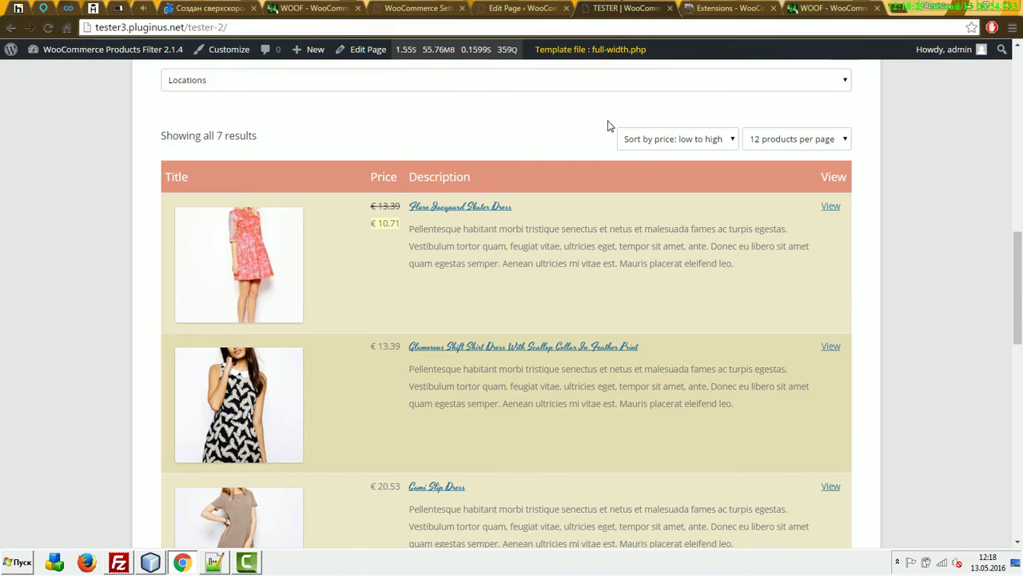
scroll(628, 231, "up", 10)
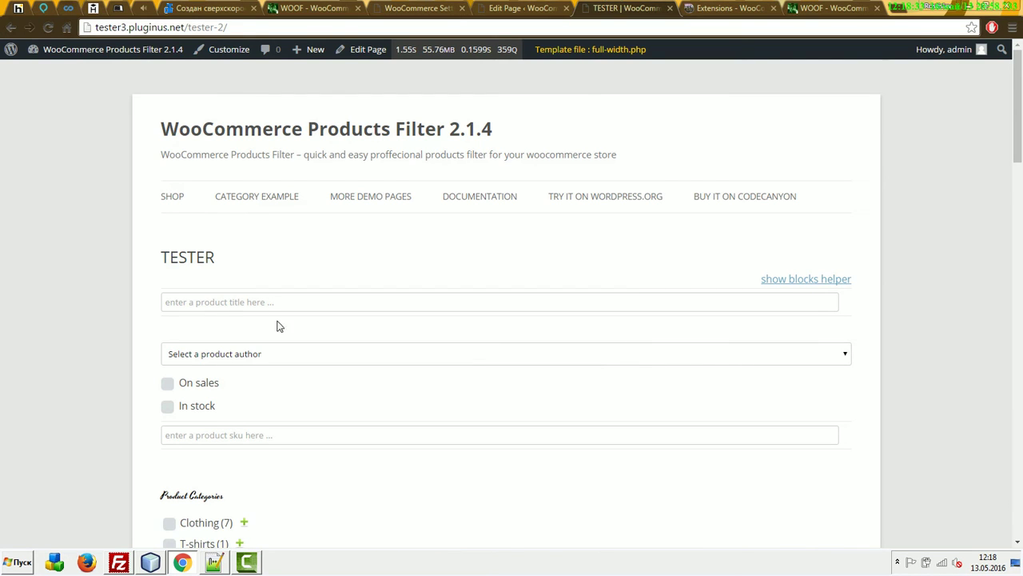
scroll(279, 325, "down", 3)
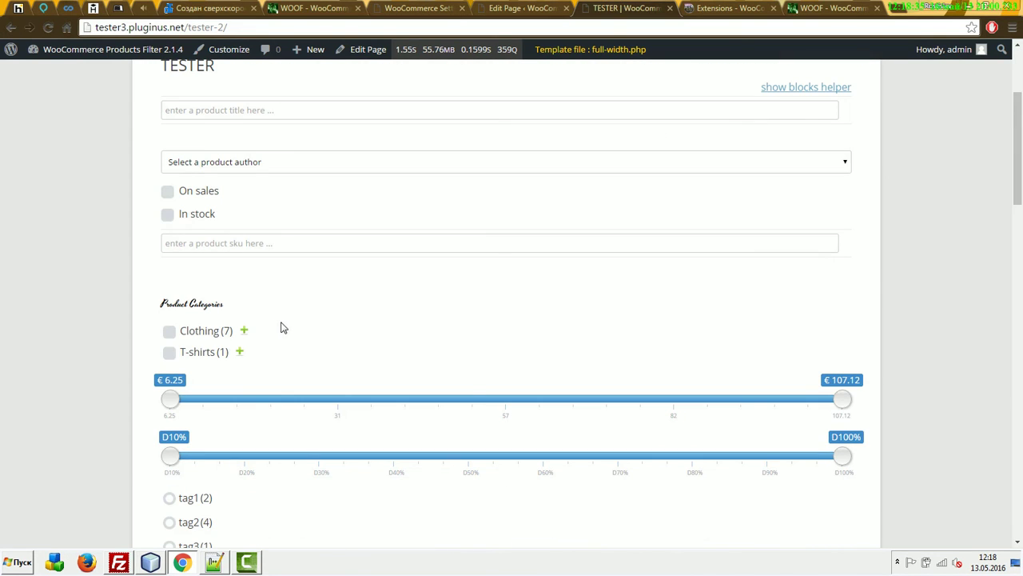
scroll(283, 328, "down", 3)
scroll(284, 323, "up", 5)
scroll(263, 376, "down", 4)
scroll(358, 334, "up", 5)
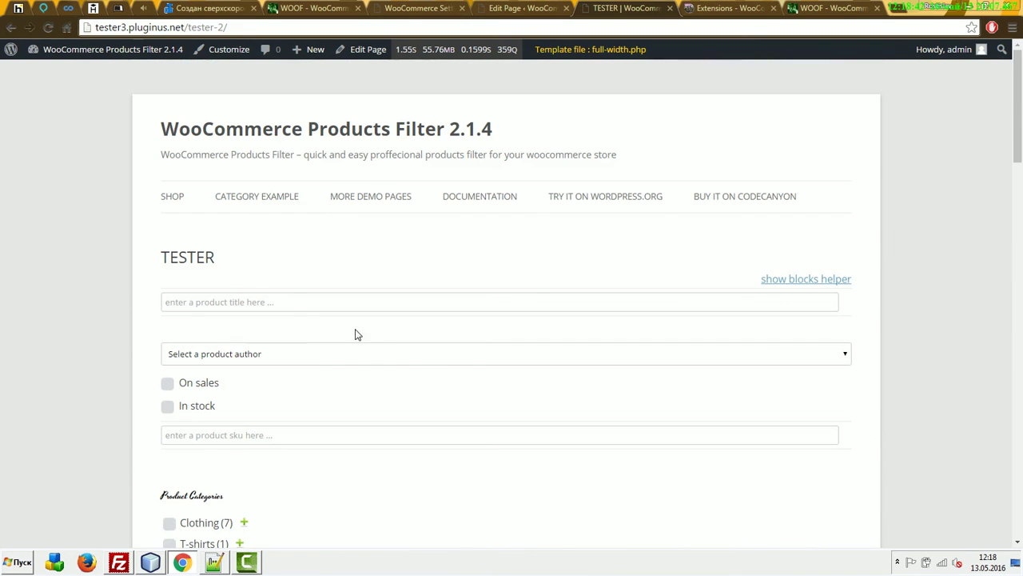
left_click(296, 303)
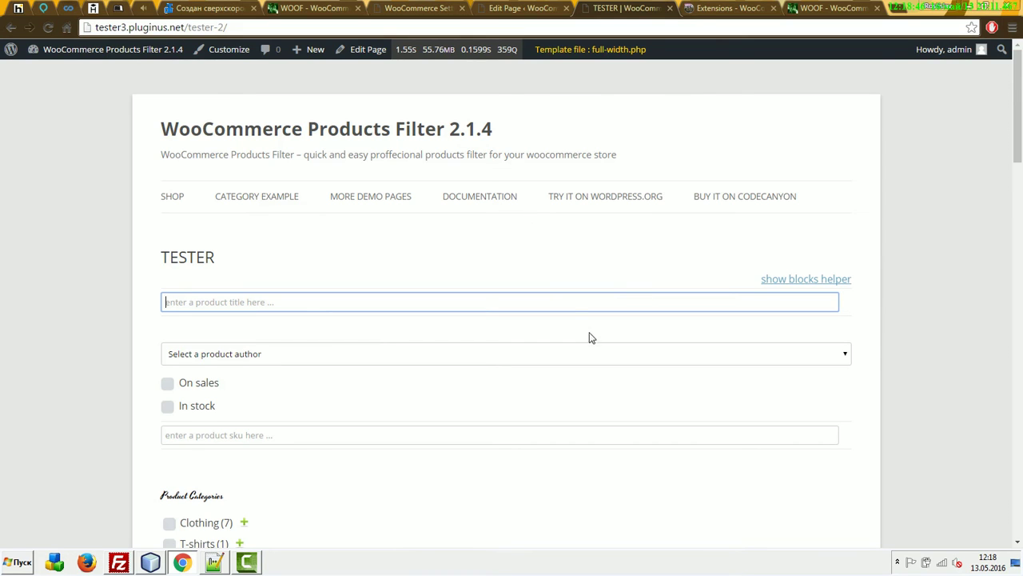
scroll(281, 370, "down", 3)
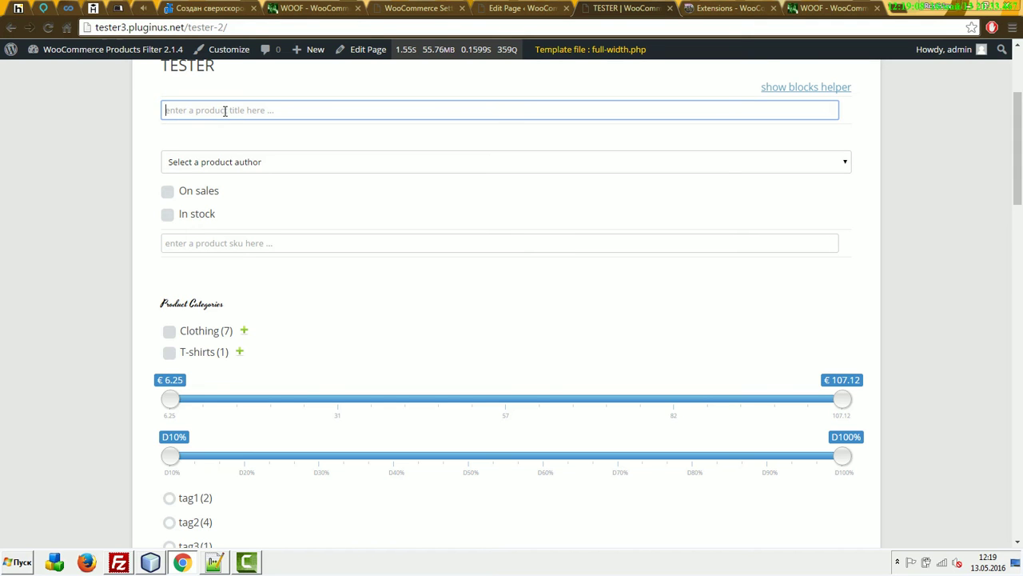
Close the Extensions page and copy the by_only attribute name from the shortcode documentation.
left_click(732, 10)
key("ctrl+Tab")
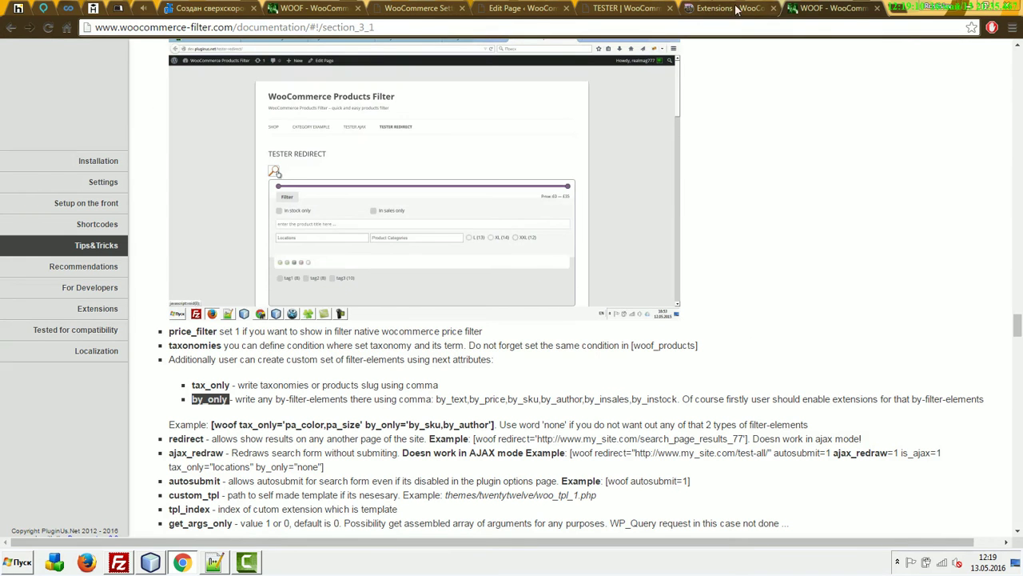
left_click(773, 8)
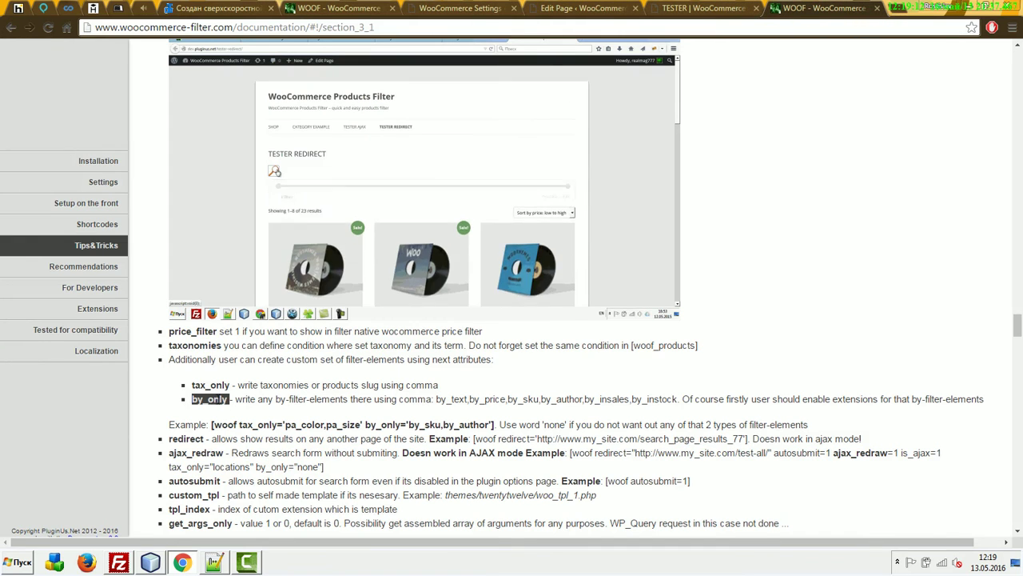
left_click(230, 400)
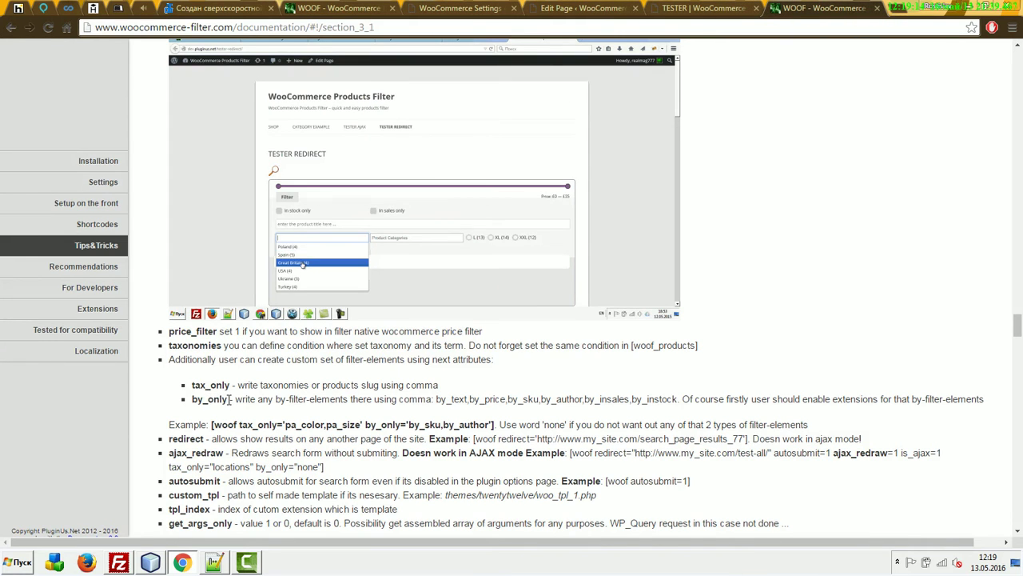
double_click(228, 399)
key("ctrl+c")
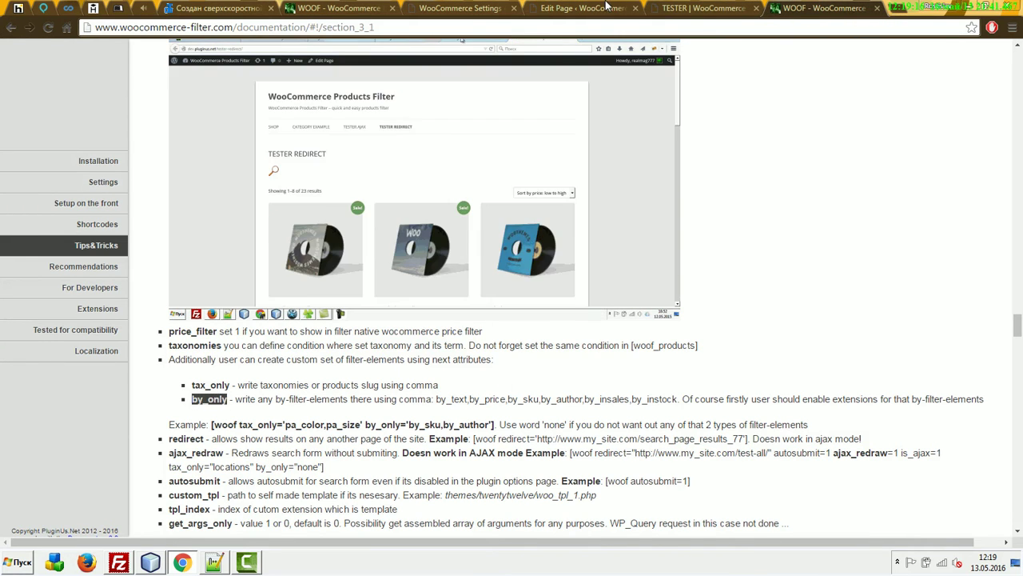
Add by_only='by_text' to the woof shortcode in the TESTER page editor, taking the by_text value from the documentation.
left_click(596, 8)
left_click(430, 255)
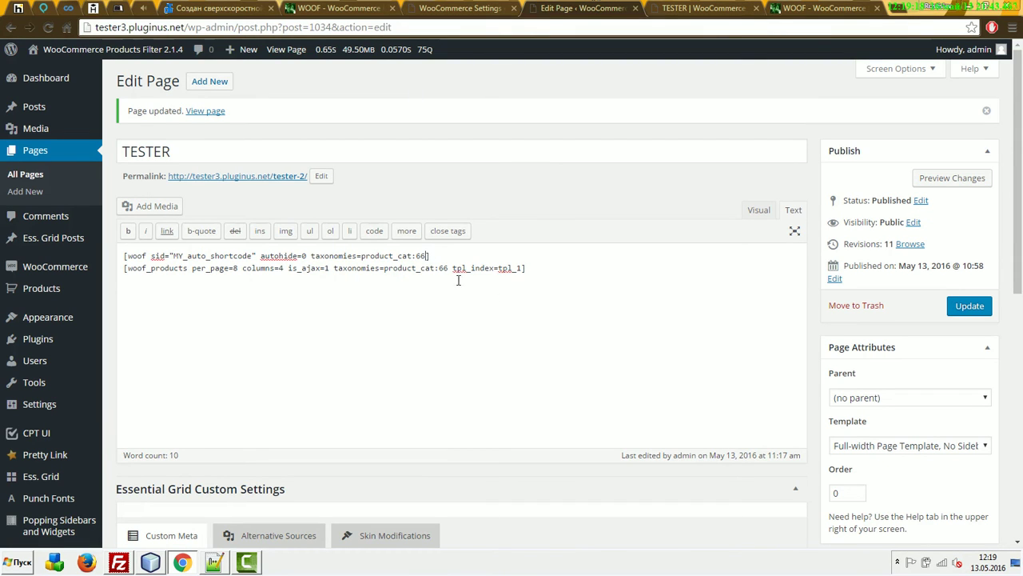
key("ctrl+v")
type("=")
left_click(823, 8)
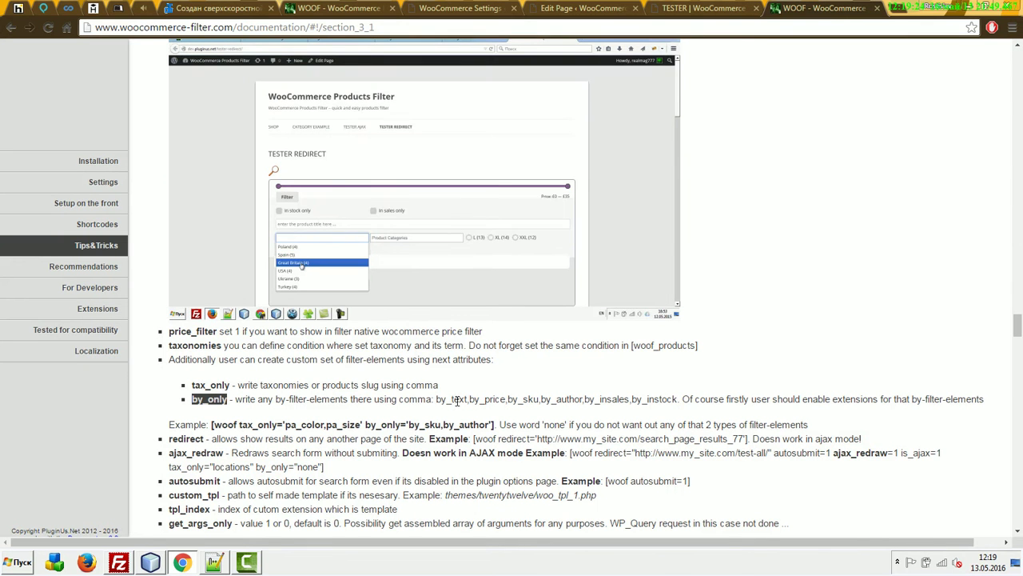
left_click_drag(435, 399, 466, 399)
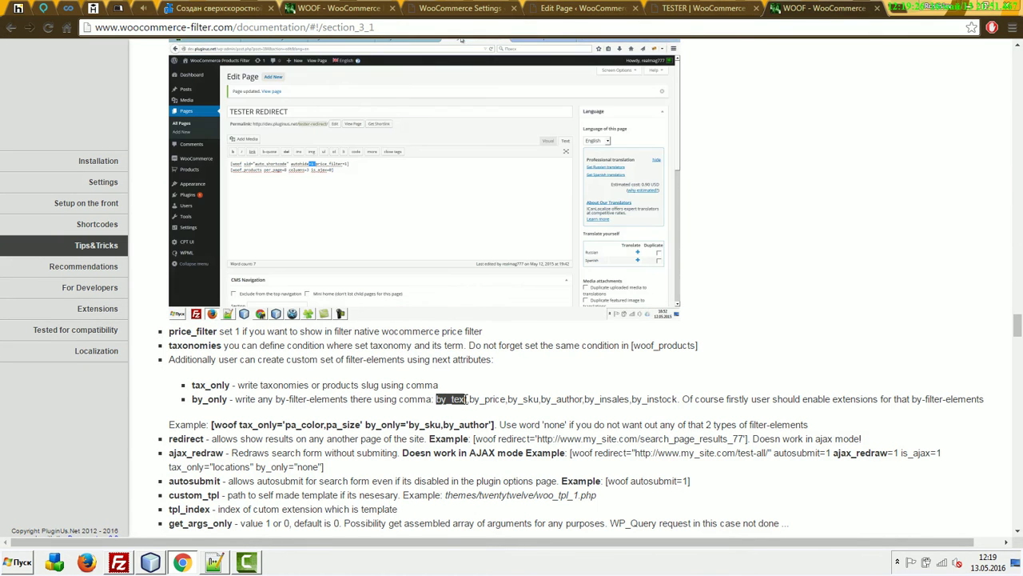
left_click(587, 8)
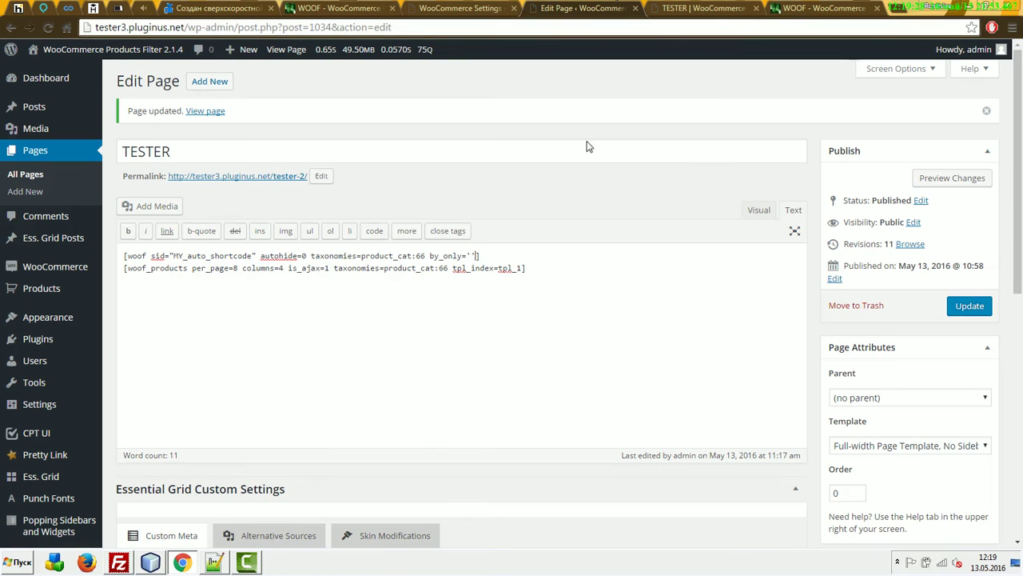
type("by_text")
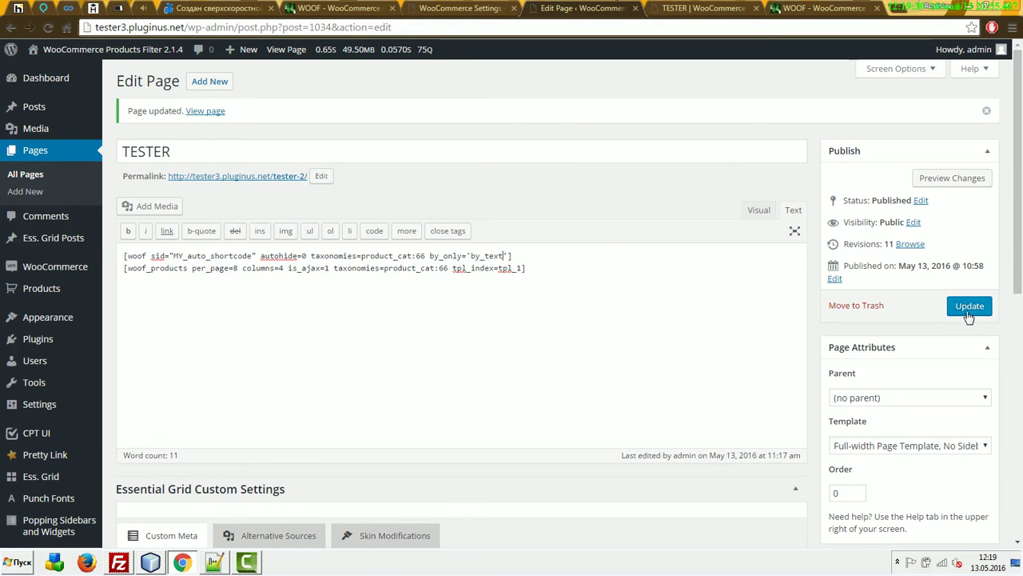
Copy the tax_only attribute name from the shortcode documentation and return to the end of the woof shortcode in the page editor.
left_click(824, 8)
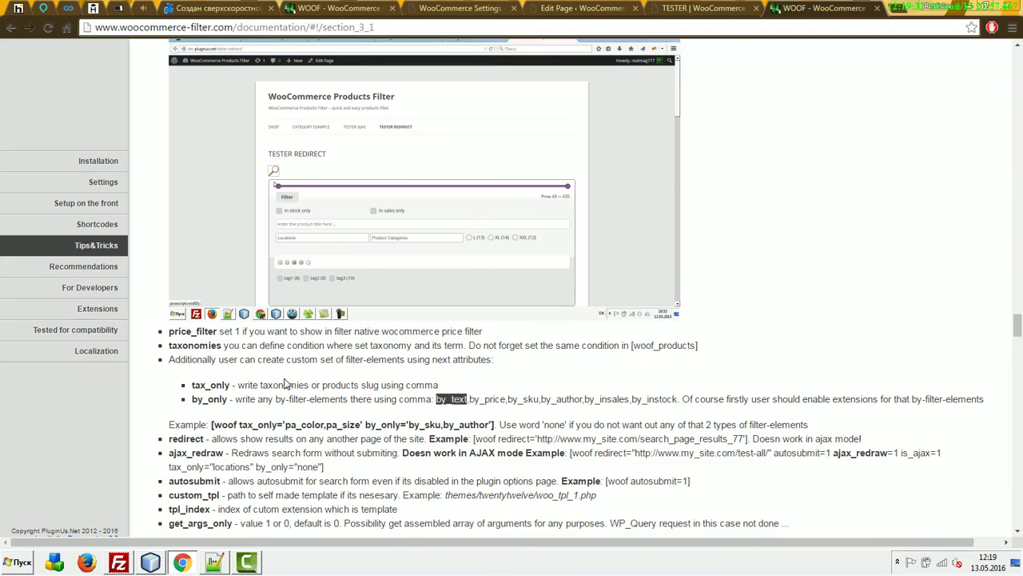
left_click_drag(192, 385, 230, 386)
key("ctrl+c")
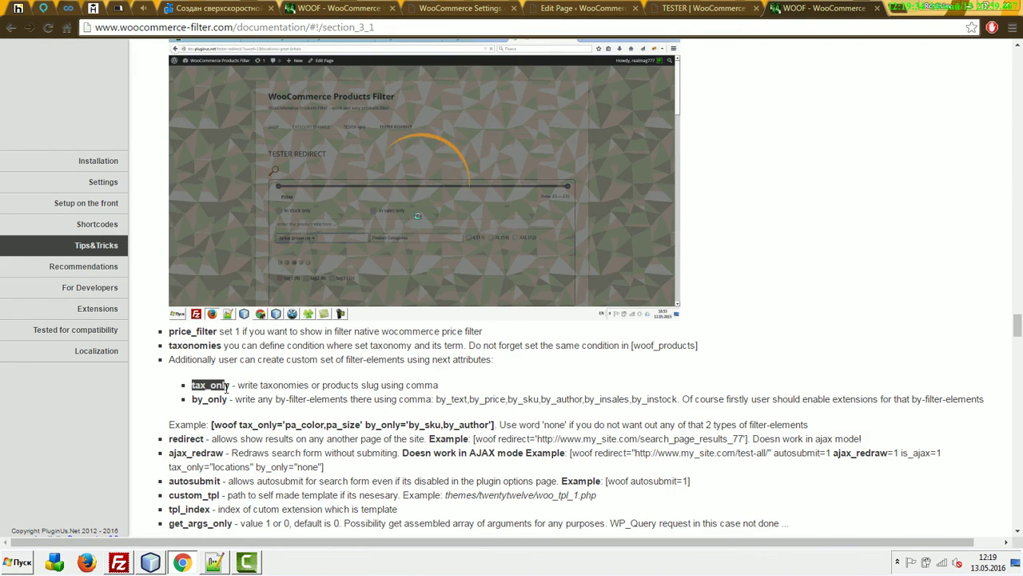
left_click(584, 8)
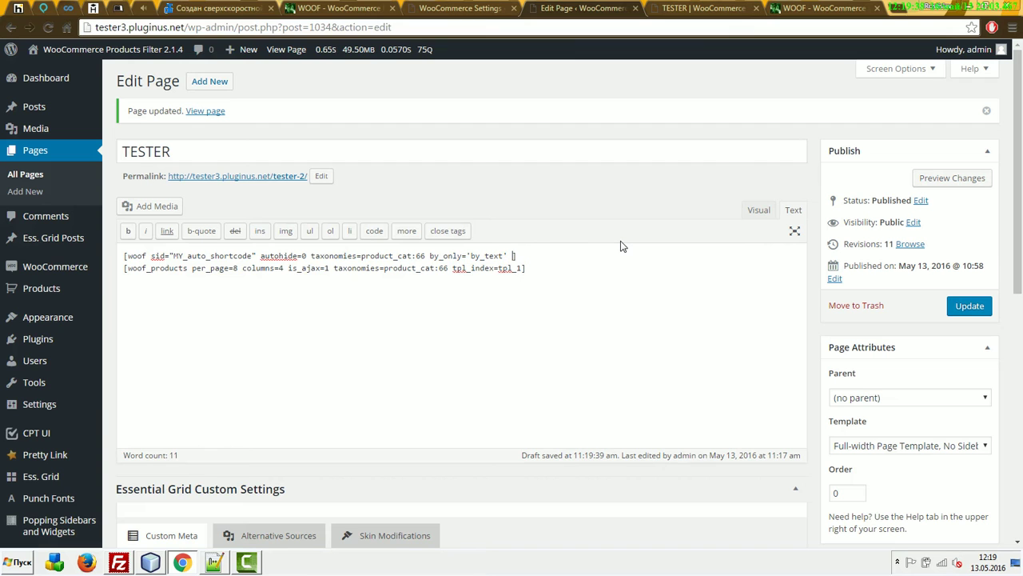
Add tax_only='pa_color' to the end of the woof shortcode and update the TESTER page.
key("ctrl+v")
left_click(832, 8)
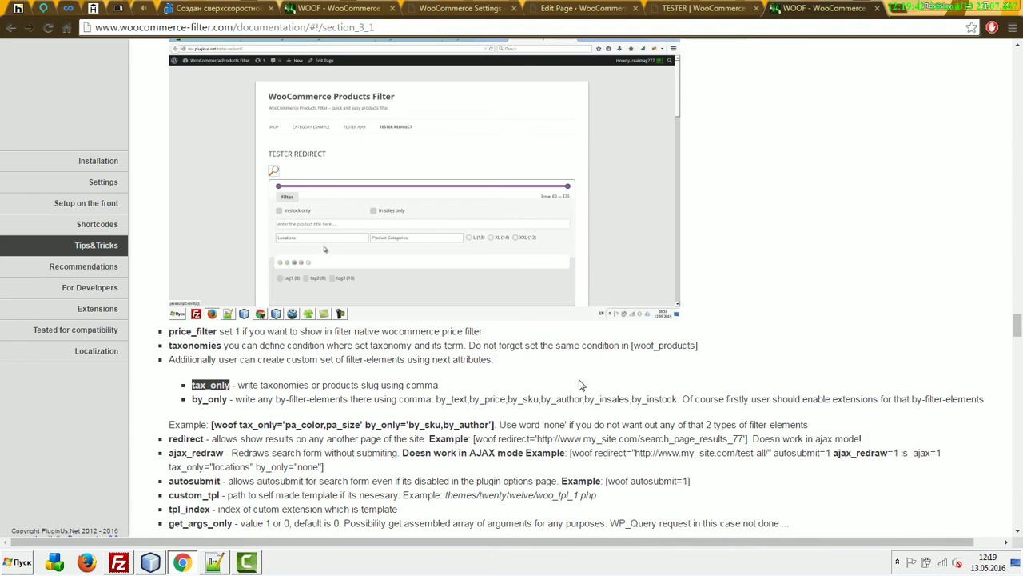
left_click(708, 8)
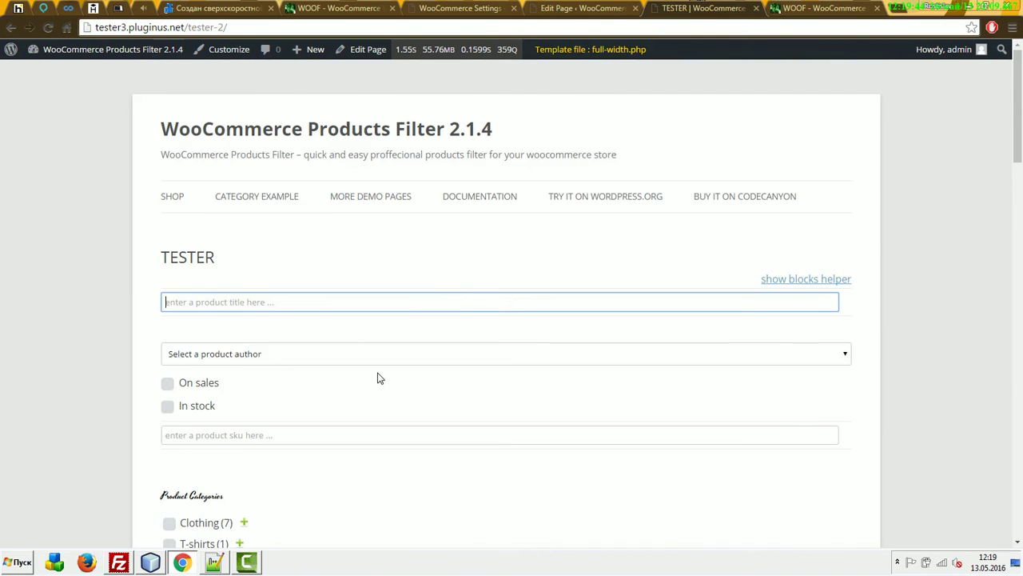
scroll(380, 378, "down", 6)
mouse_move(230, 270)
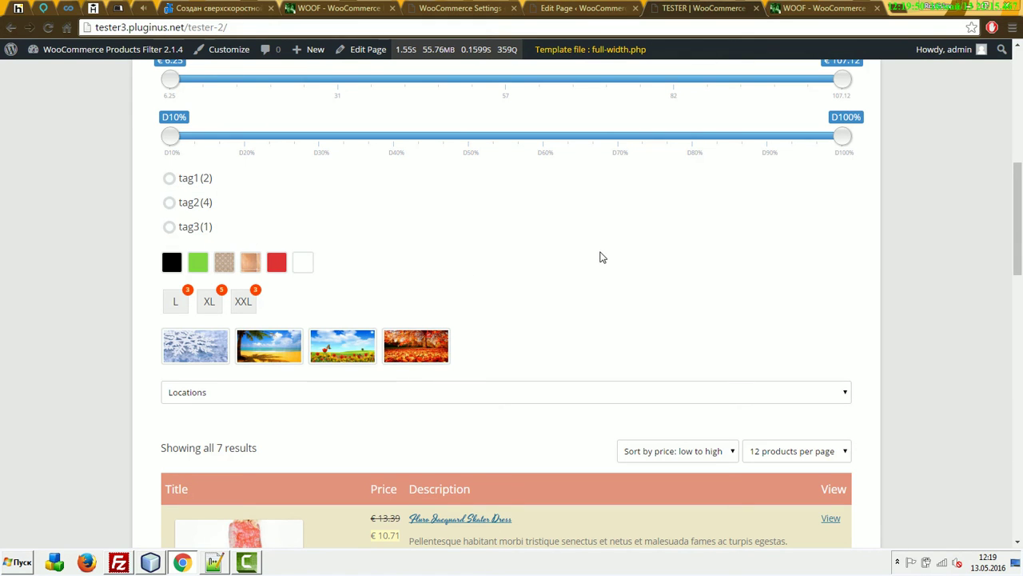
left_click(596, 8)
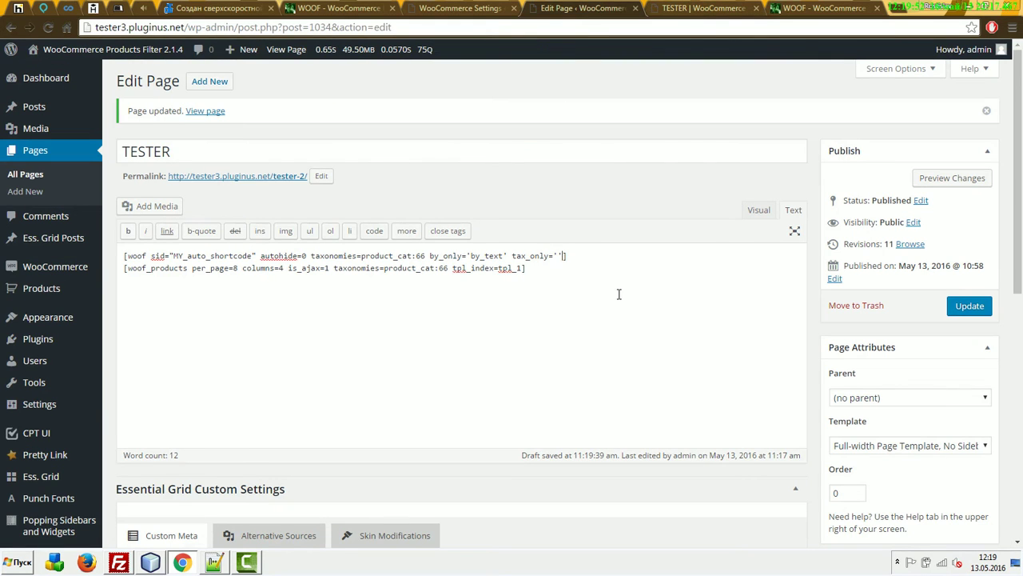
key("Left")
left_click(964, 310)
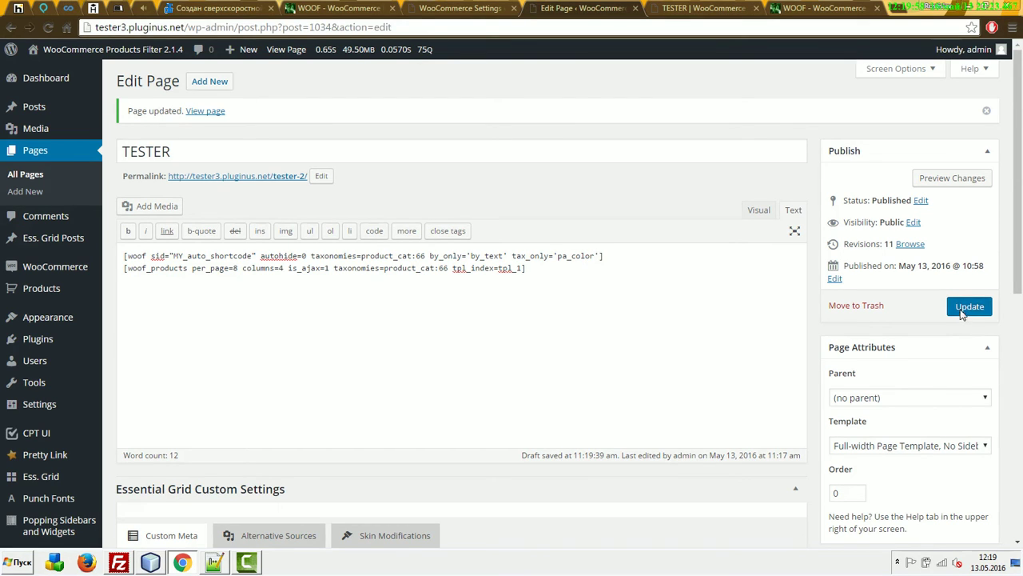
Reload the TESTER page, filter the products by the red color and review the product list.
left_click(692, 8)
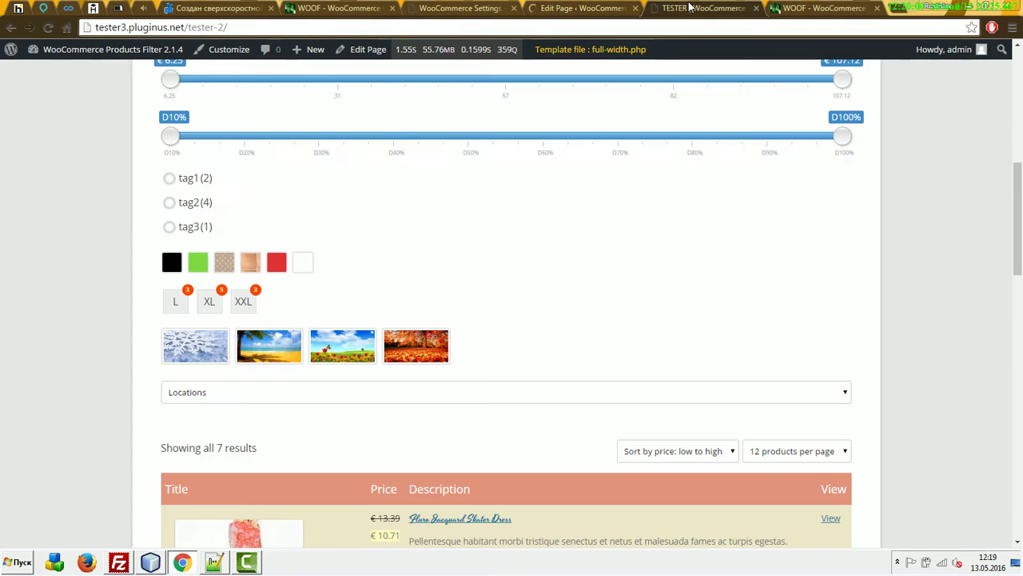
key("F5")
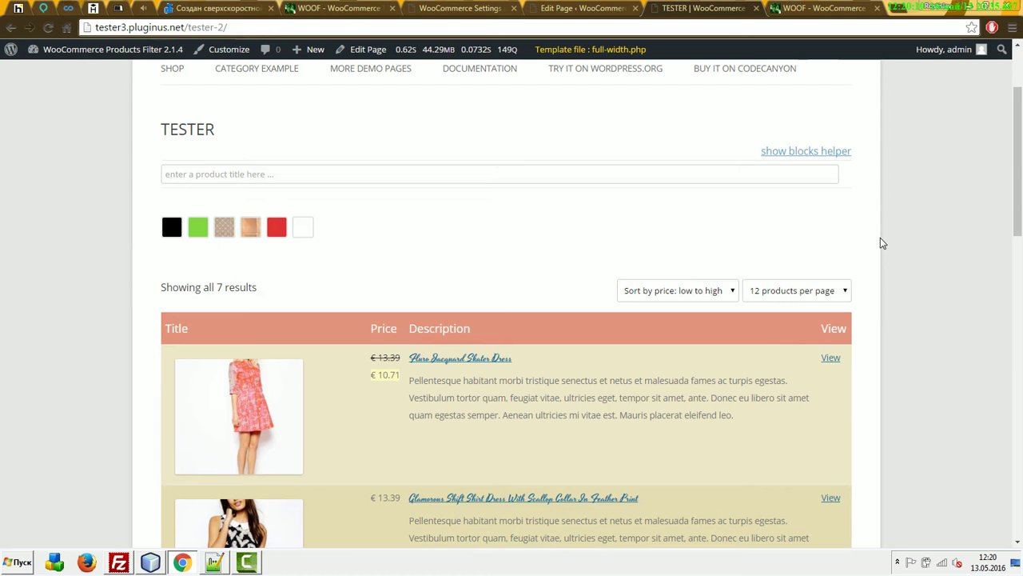
left_click(276, 230)
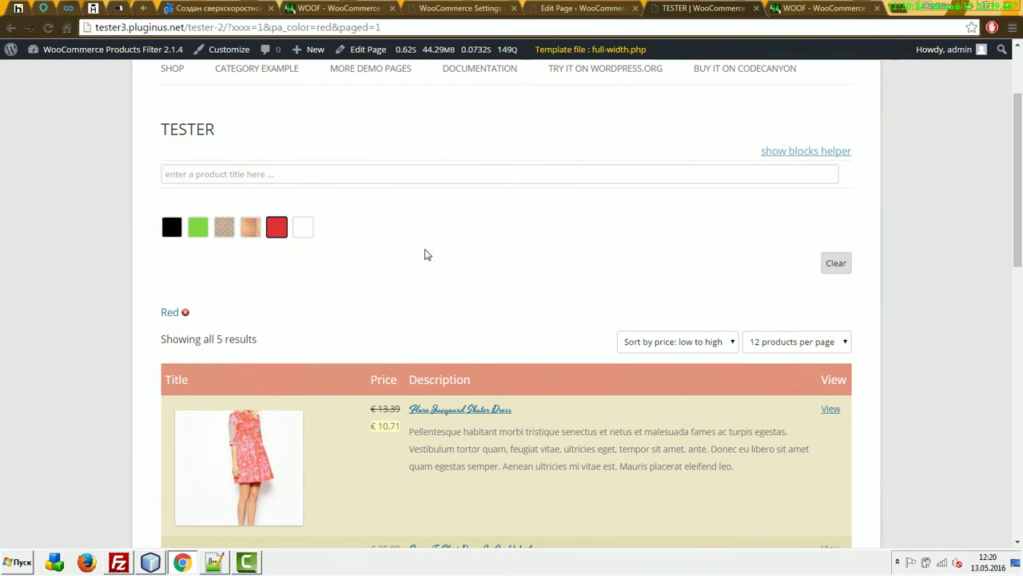
scroll(508, 270, "down", 3)
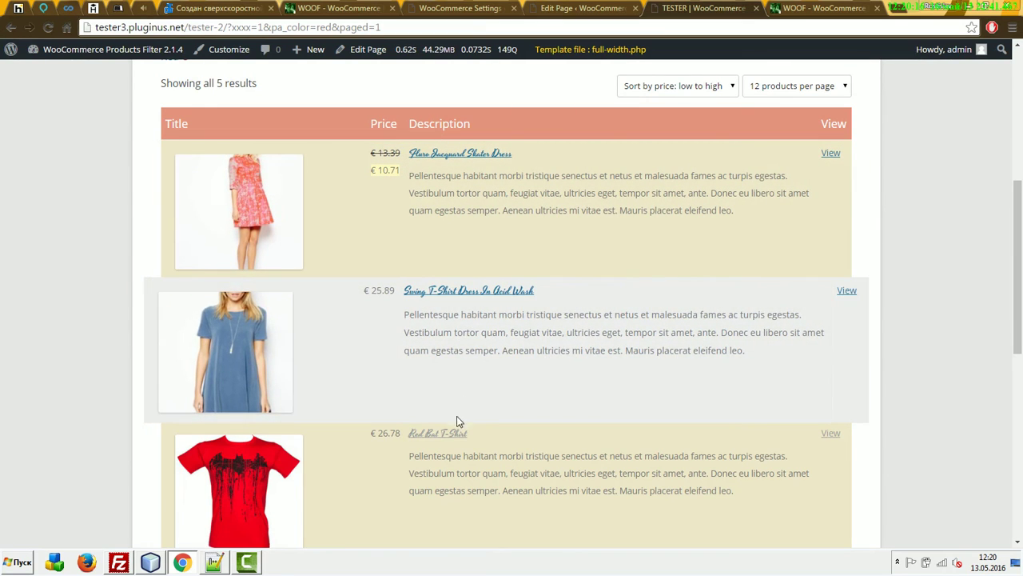
scroll(471, 443, "up", 3)
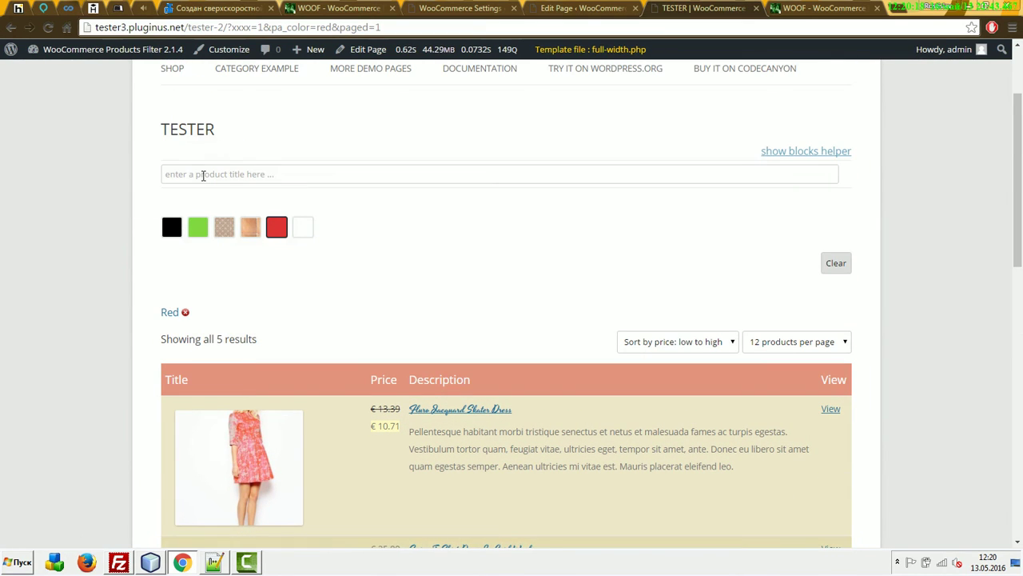
Search the red products by the title text "bat" in the search form.
left_click(203, 175)
type("bat")
key("Return")
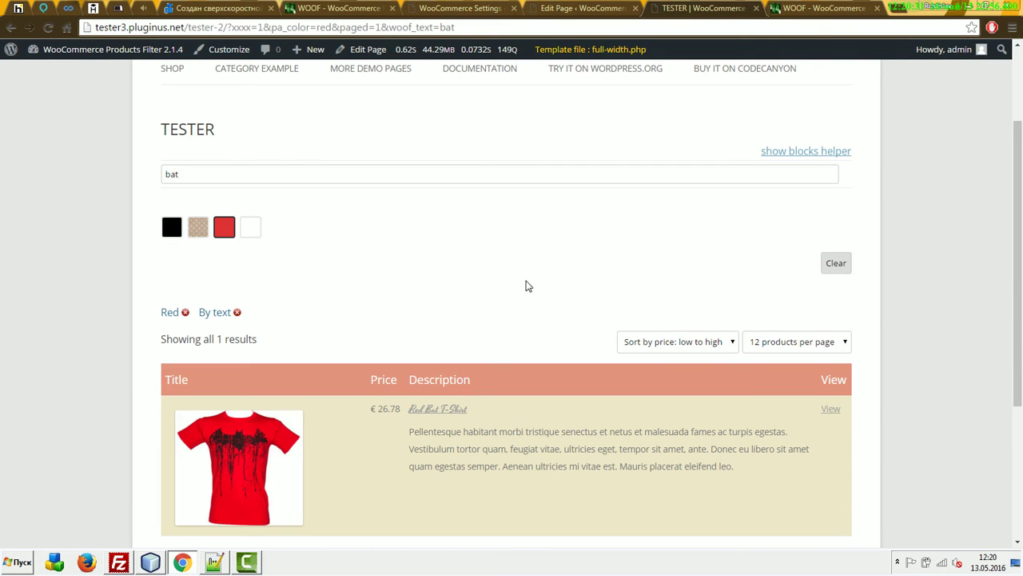
left_click(240, 172)
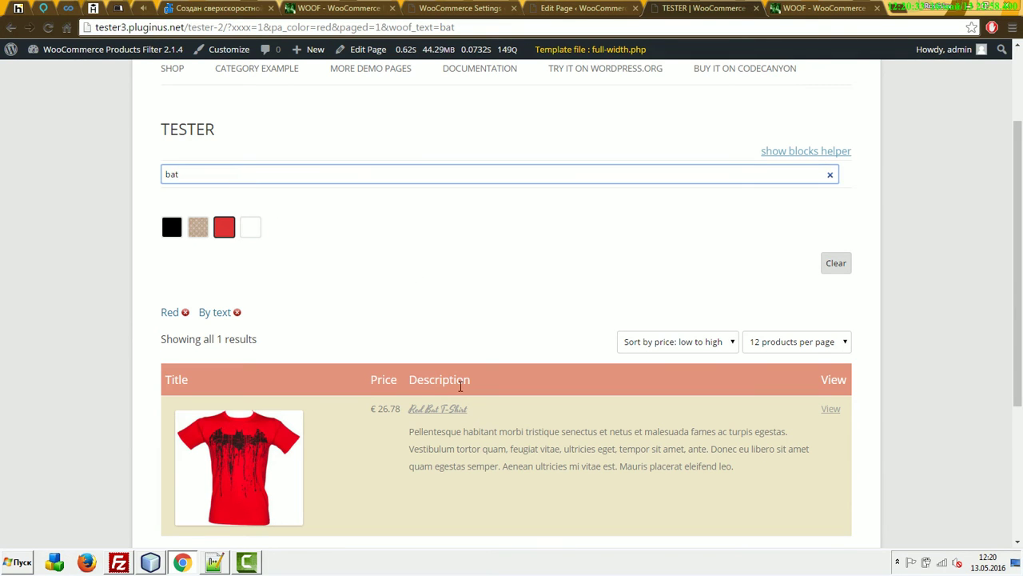
left_click(551, 262)
Find the redirect attribute in the shortcode documentation and add an empty redirect='' to the woof shortcode in the page editor.
key("ctrl+Tab")
scroll(764, 222, "down", 5)
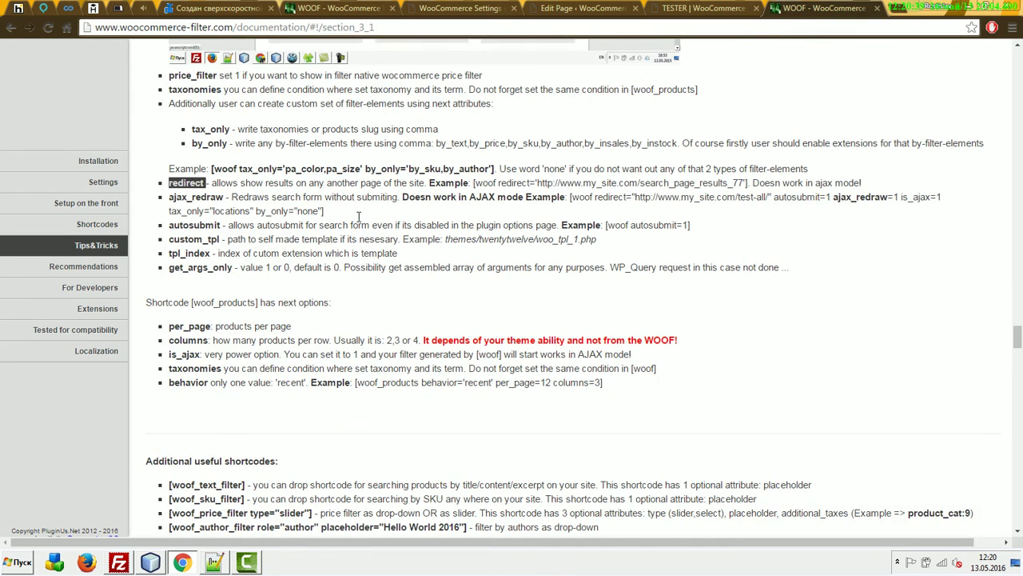
key("ctrl+shift+Tab")
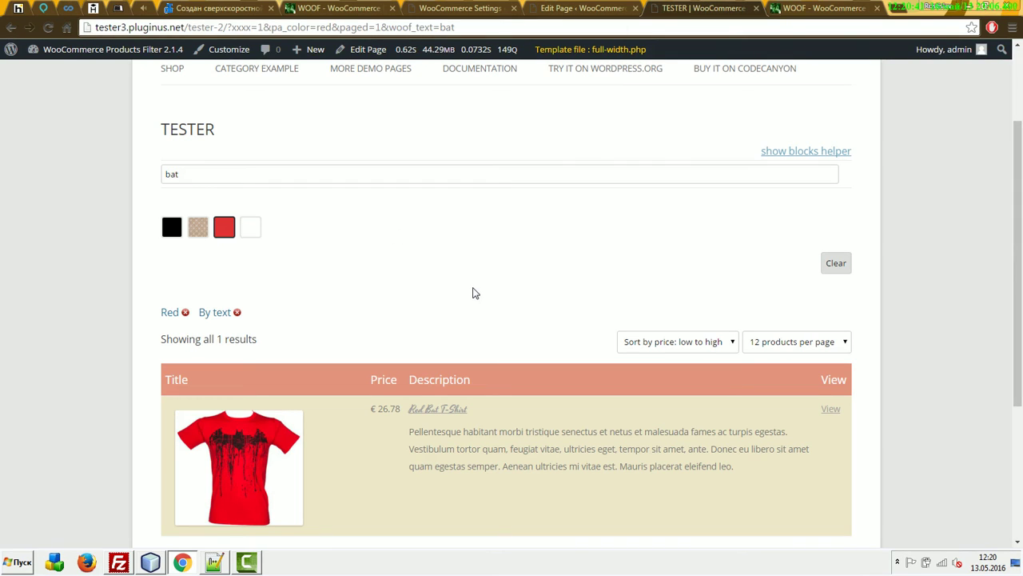
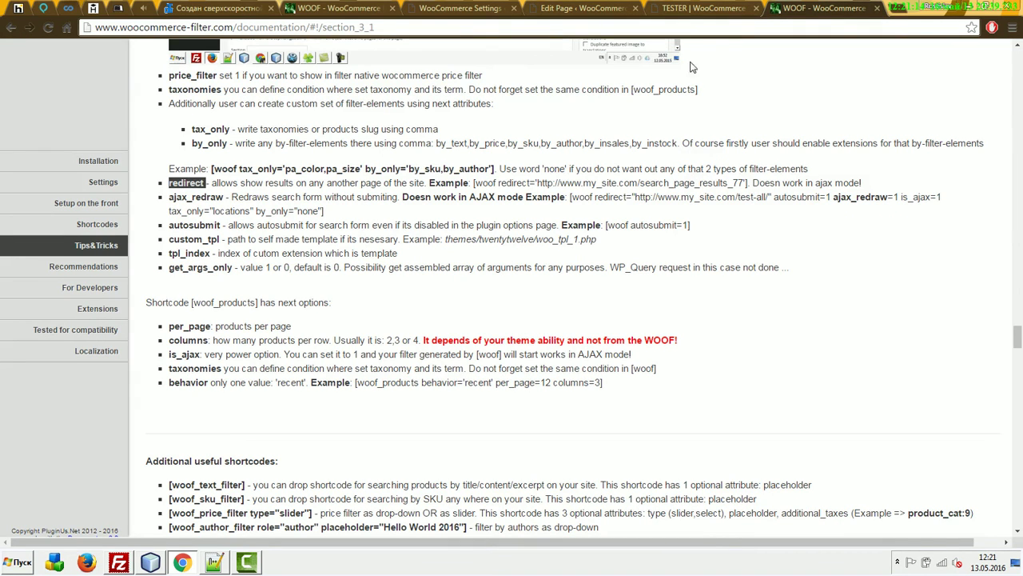
left_click(697, 8)
left_click(582, 8)
type("redirect")
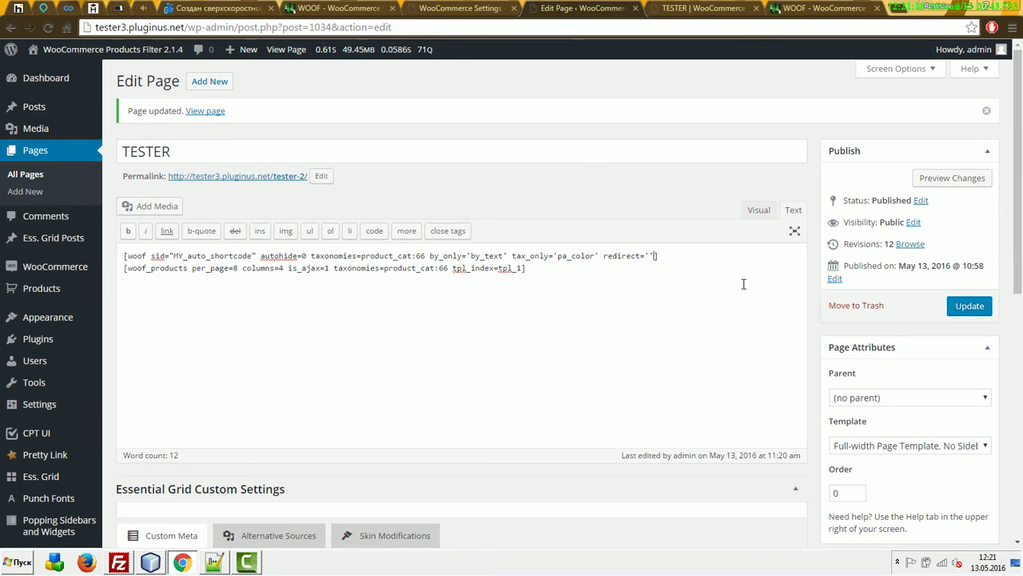
left_click(697, 8)
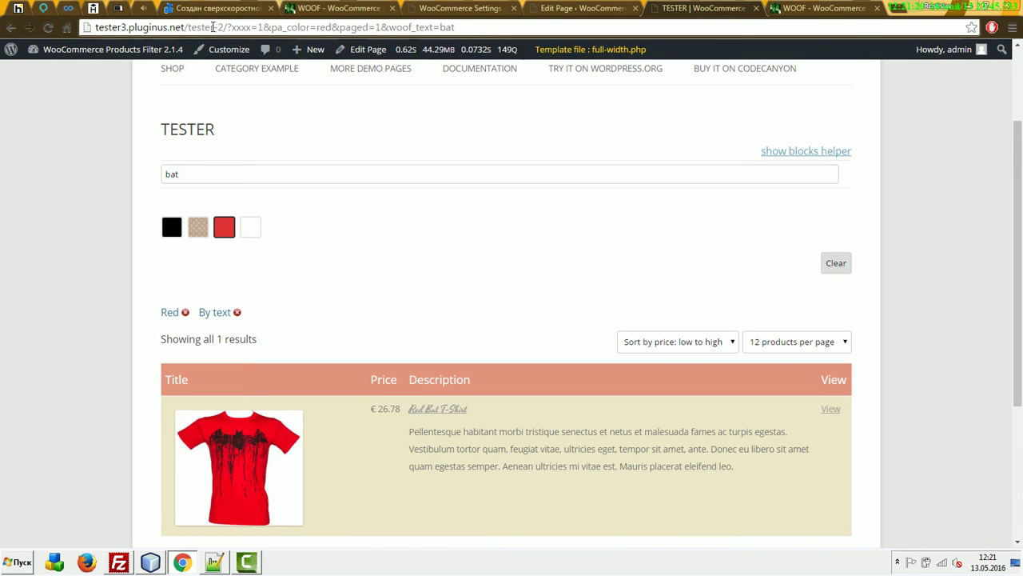
left_click_drag(223, 26, 94, 27)
key("ctrl+c")
left_click(582, 8)
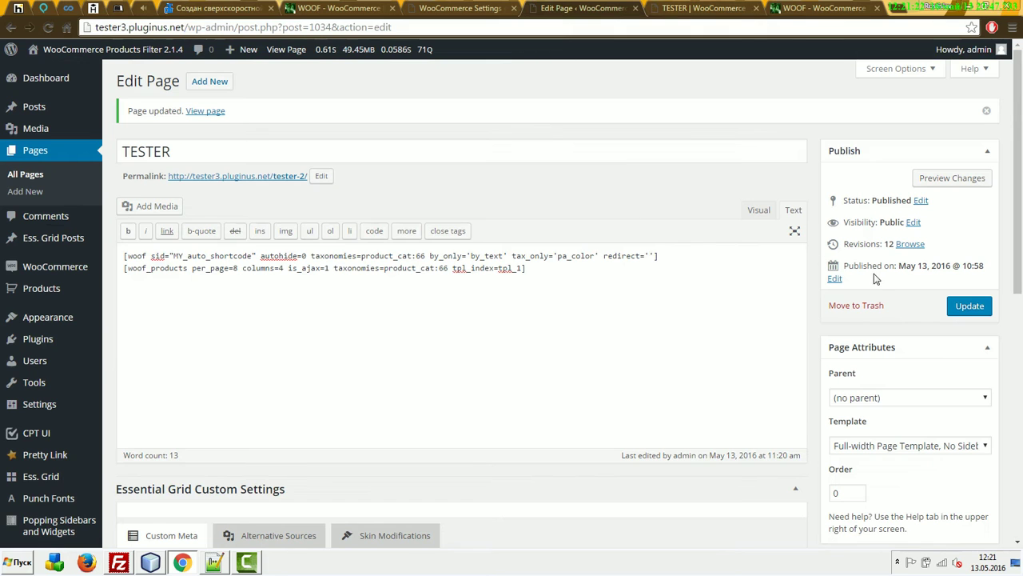
key("ctrl+v")
key("BackSpace")
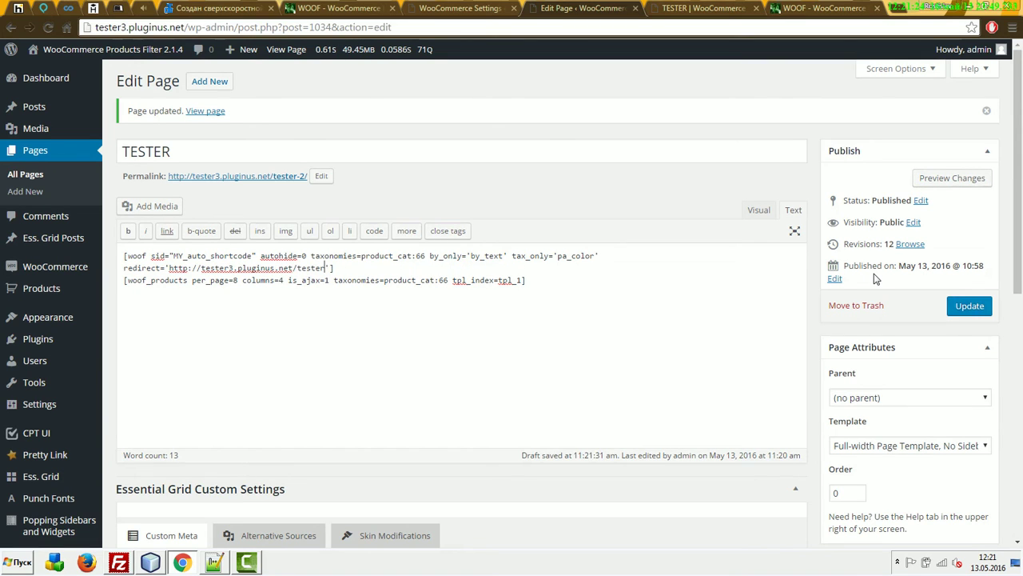
left_click(952, 310)
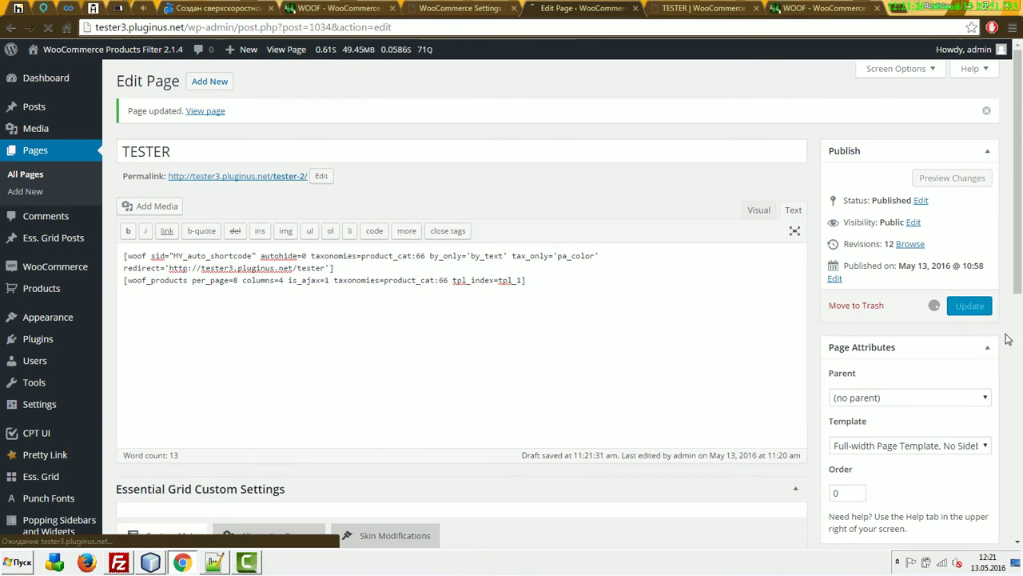
Clear the filters on the TESTER page, reload it without query parameters and filter by the red color.
left_click(663, 7)
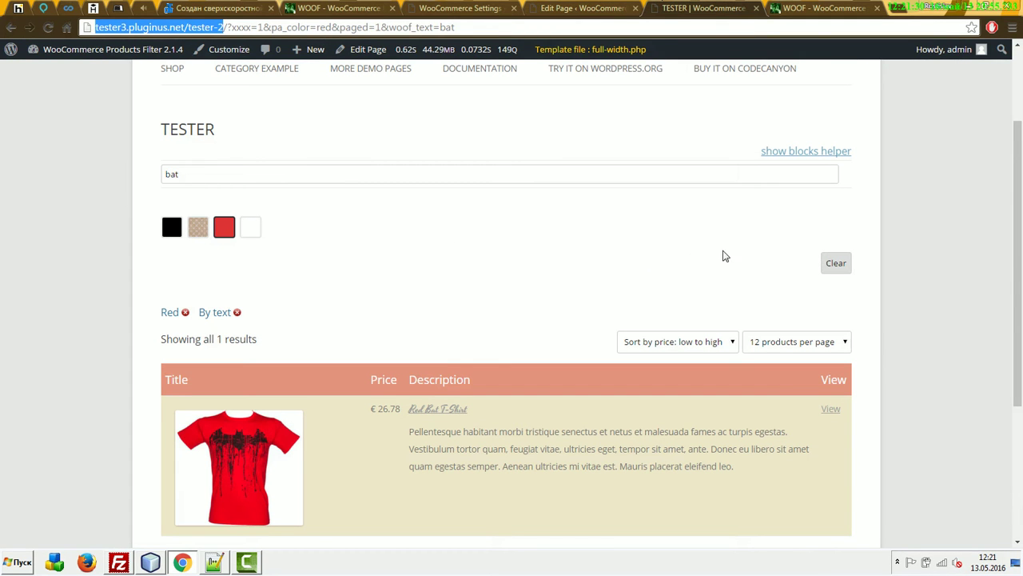
left_click(836, 263)
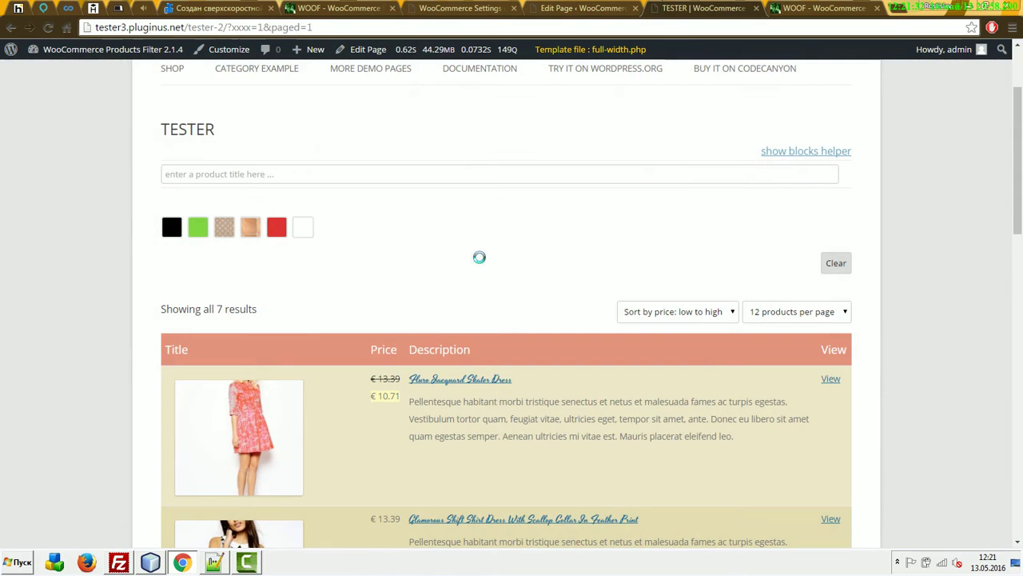
left_click_drag(227, 27, 591, 27)
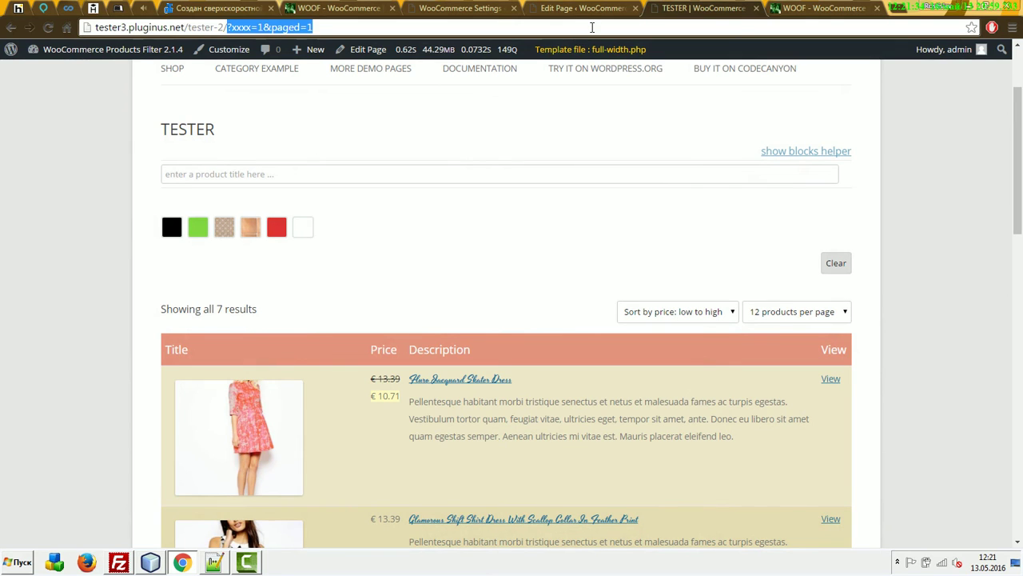
key("BackSpace")
key("Return")
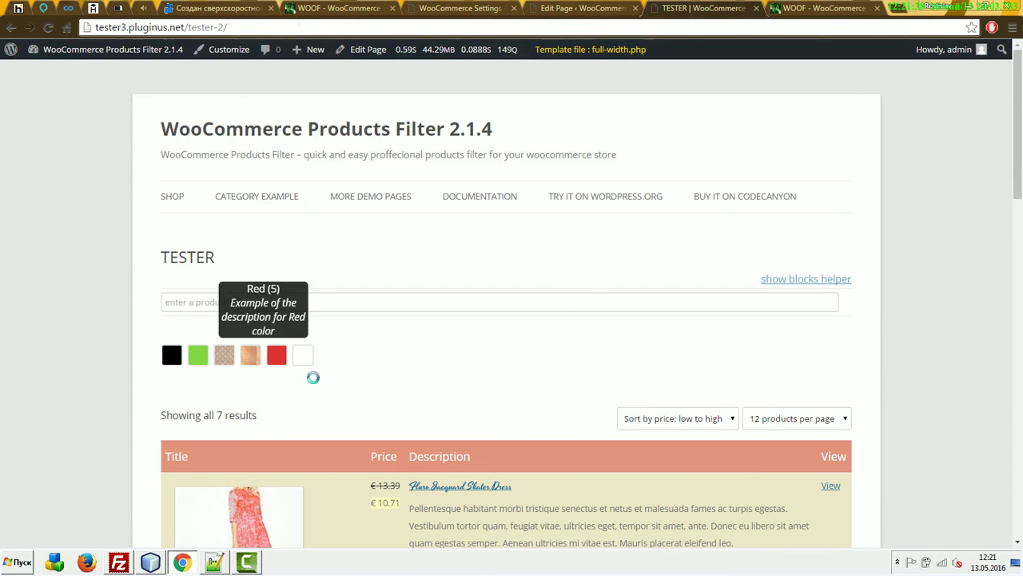
left_click(276, 356)
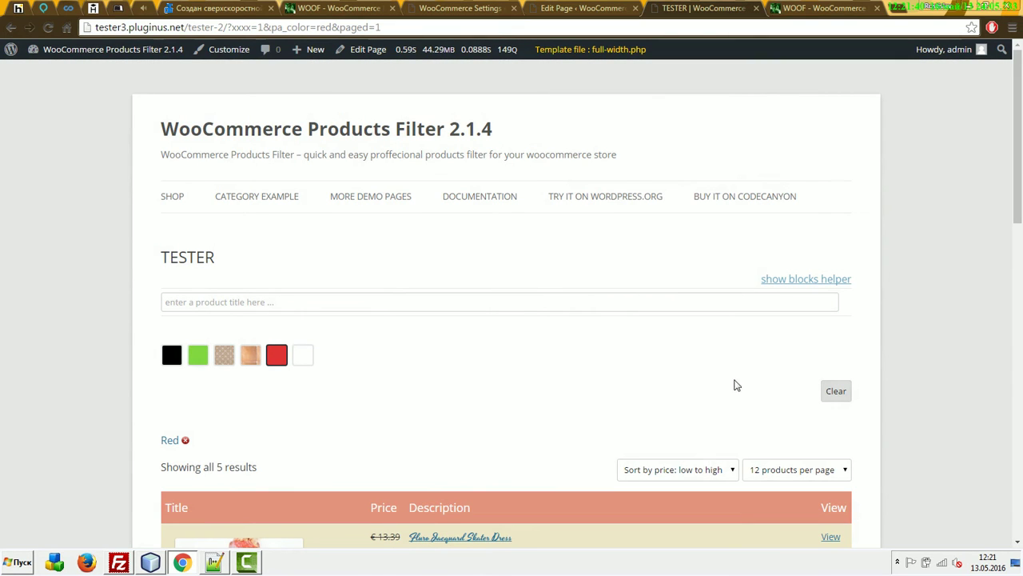
Set is_ajax=0 in the woof_products shortcode and update the TESTER page.
key("ctrl+shift+Tab")
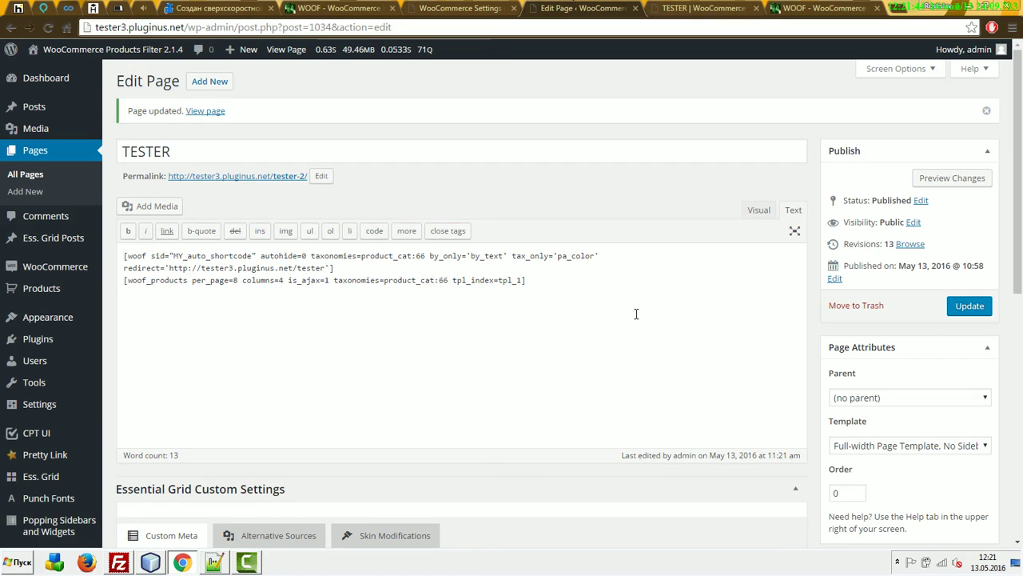
double_click(327, 279)
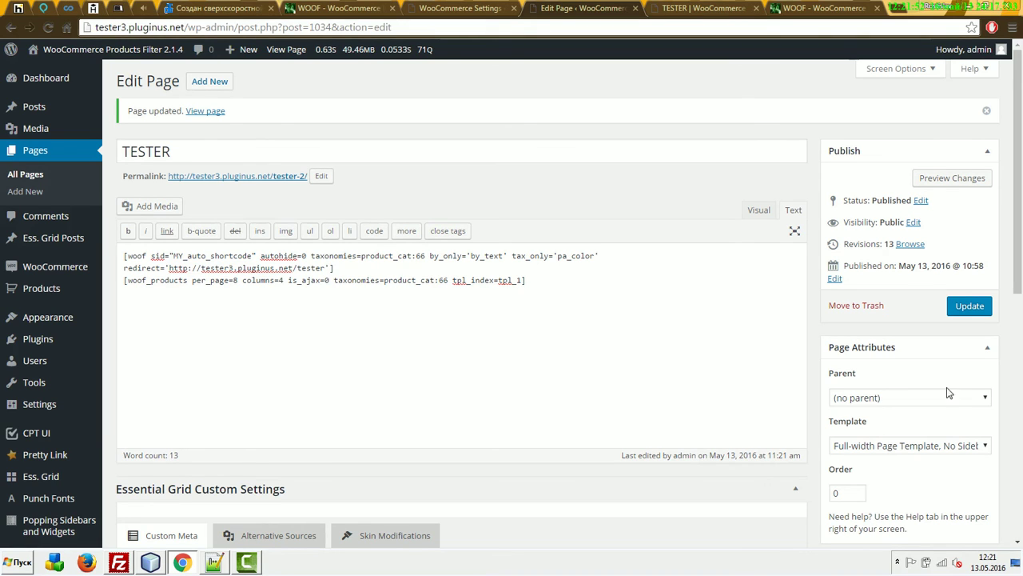
left_click(972, 309)
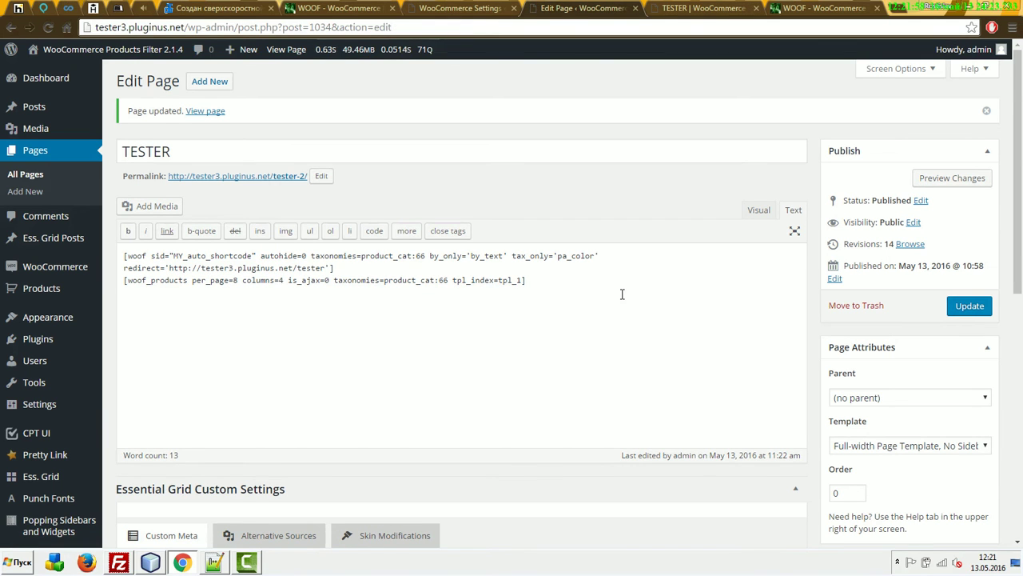
Highlight the autosubmit attribute name in the shortcode documentation.
left_click(816, 9)
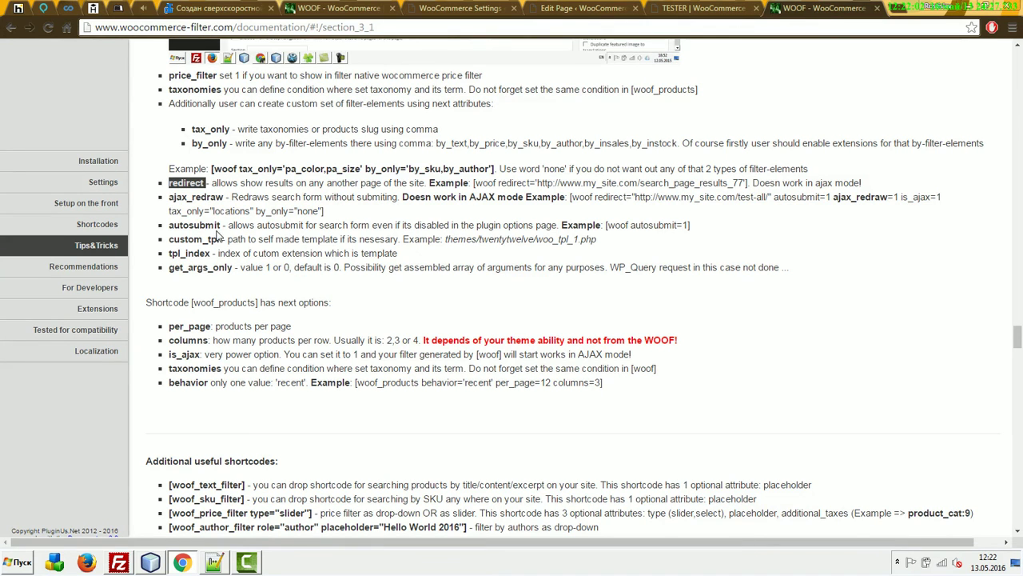
left_click_drag(221, 225, 159, 225)
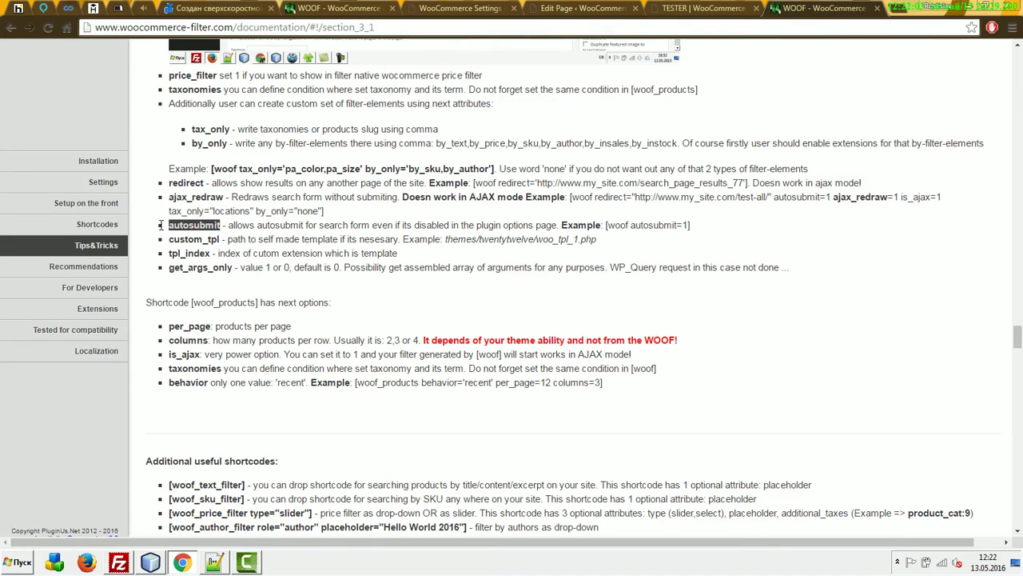
Reload the TESTER page without query parameters and filter by the white color to check where the search redirects.
left_click(701, 8)
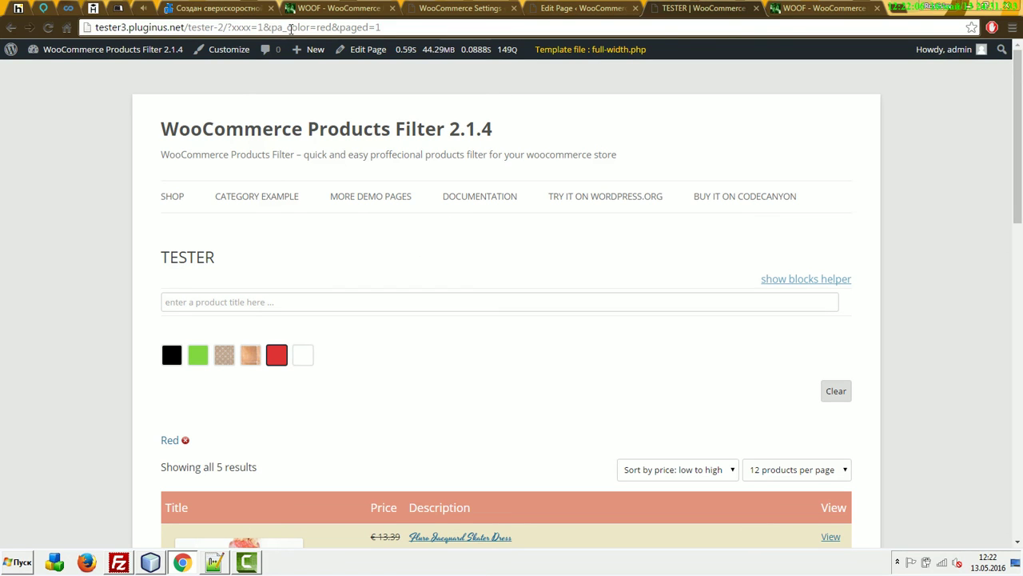
key("shift+End")
key("Delete")
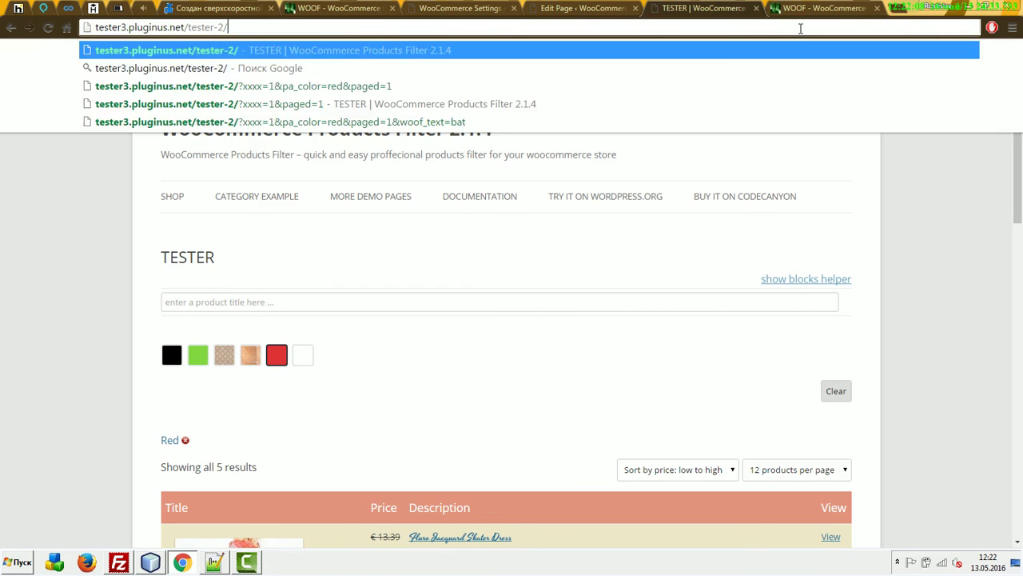
key("Return")
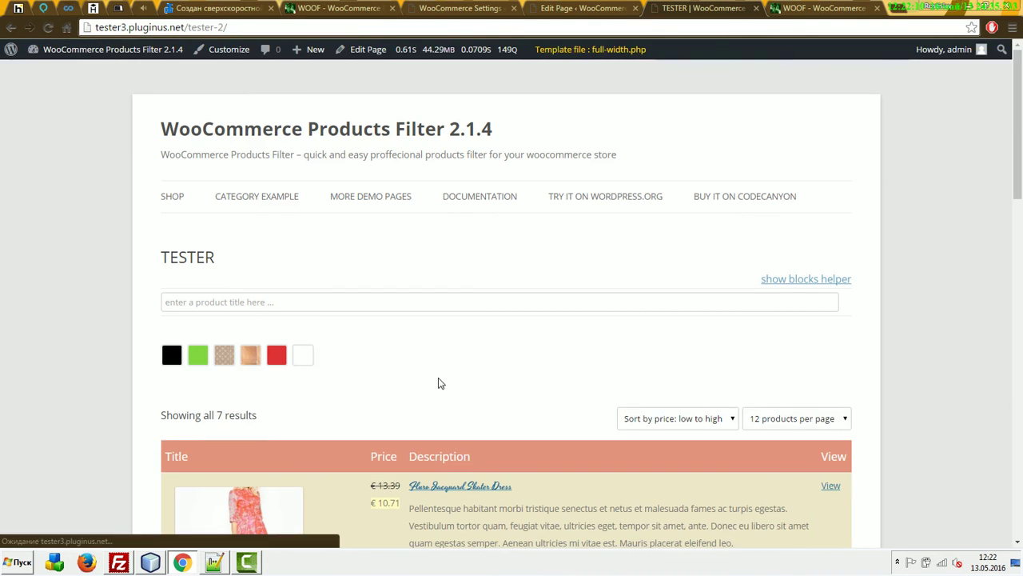
left_click(304, 357)
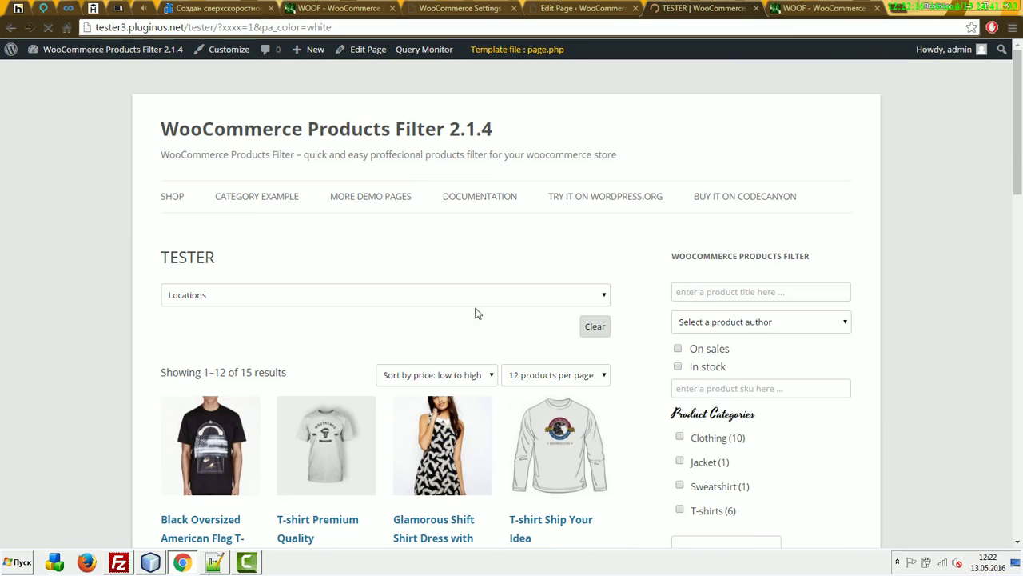
scroll(411, 324, "down", 3)
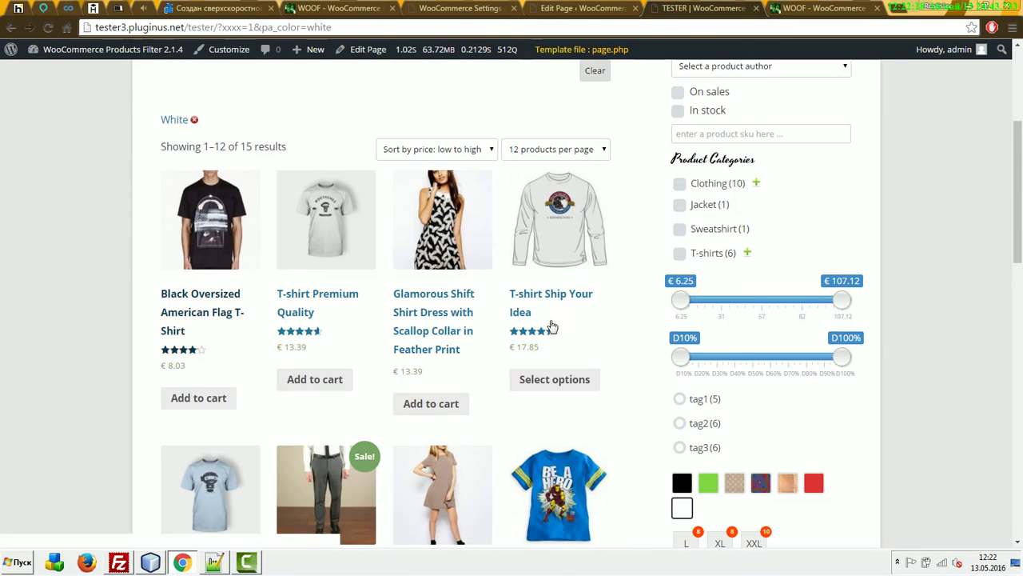
Return to the TESTER filter page, add autosubmit=0 to the page's woof shortcode and update the page.
key("alt+Left")
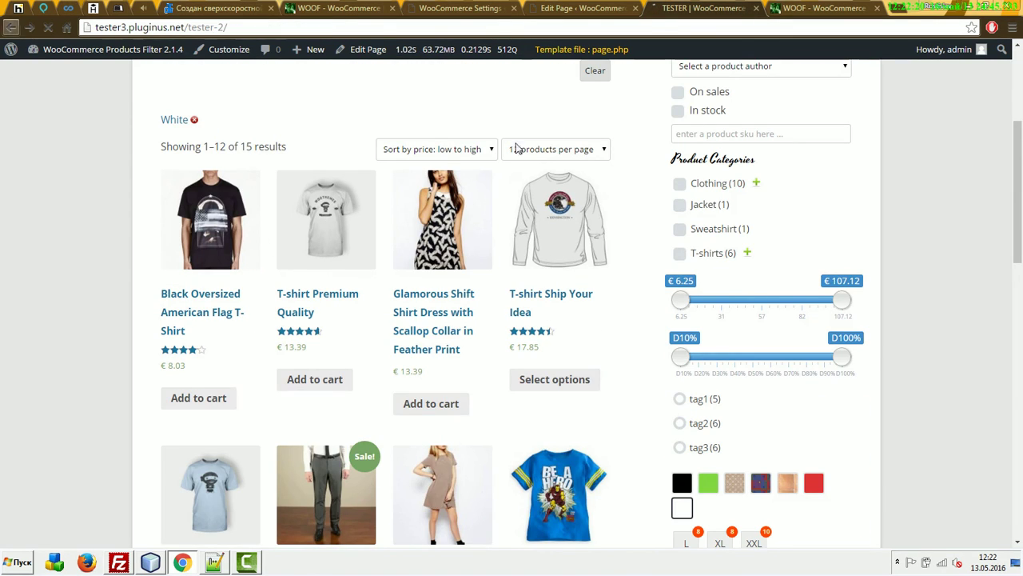
left_click(459, 8)
key("ctrl+Tab")
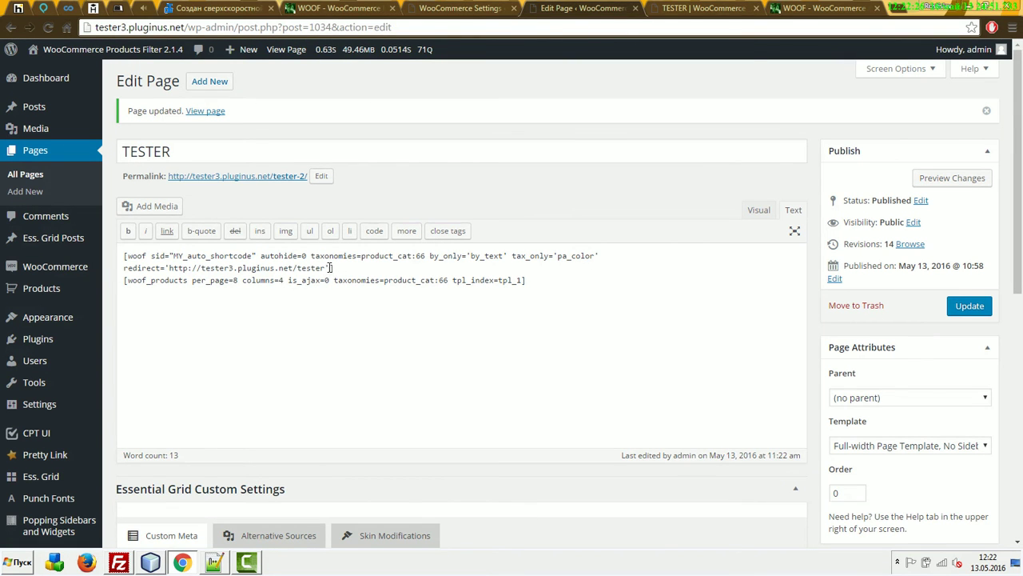
left_click(820, 8)
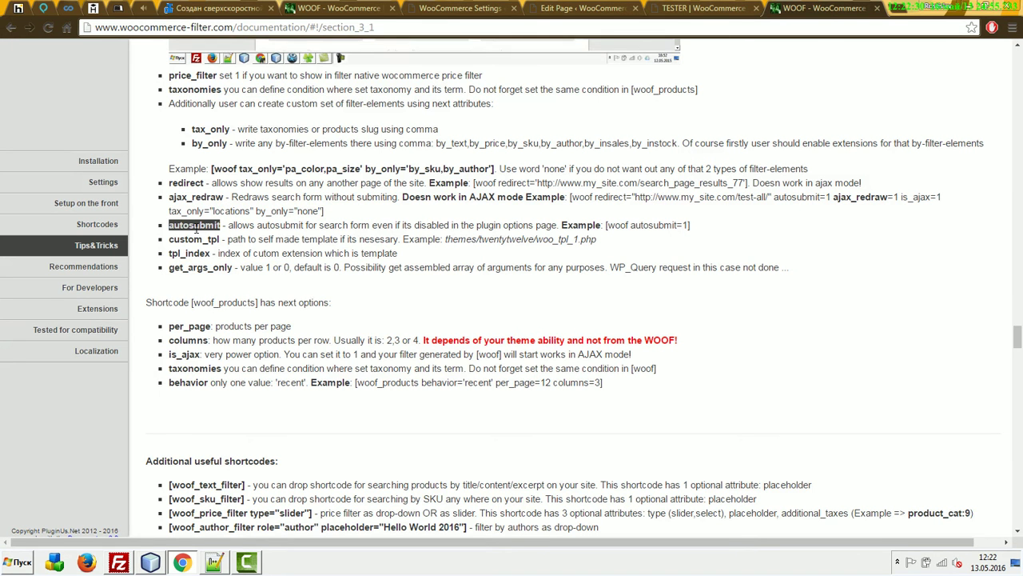
left_click(584, 8)
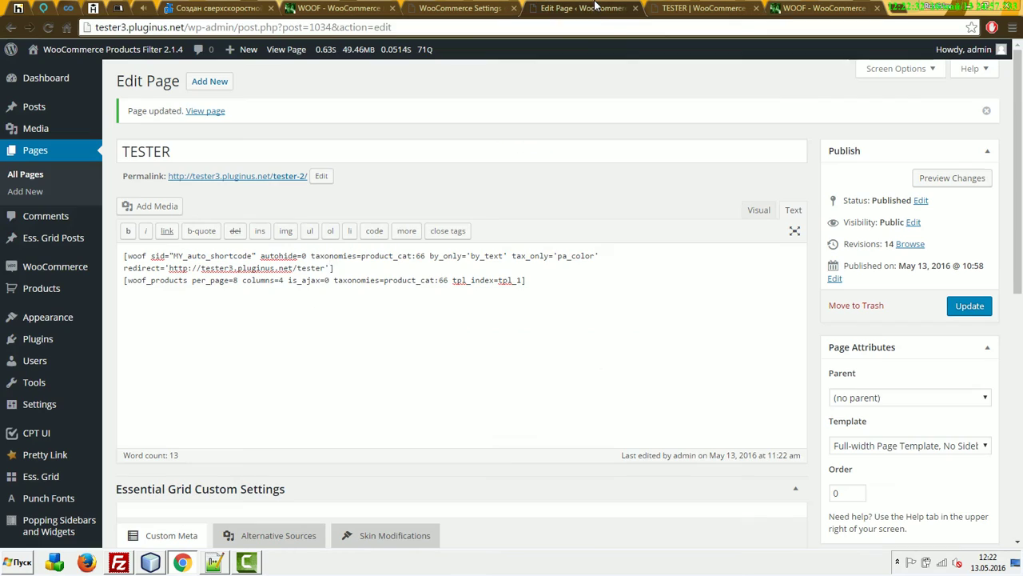
key("ctrl+v")
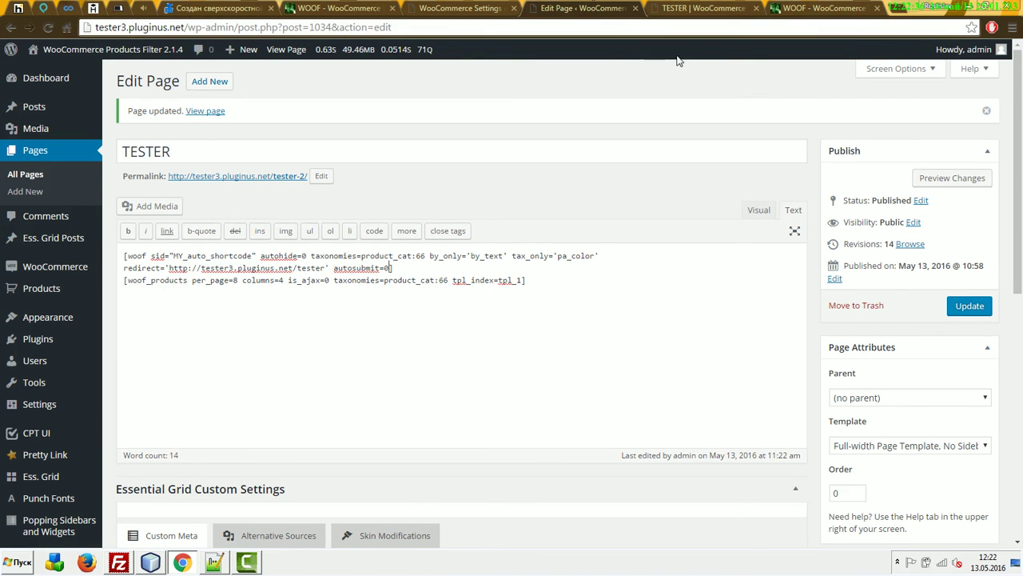
left_click(970, 306)
Reload the TESTER page, choose the red color, enter "bat" as the product title and submit the search.
left_click(694, 8)
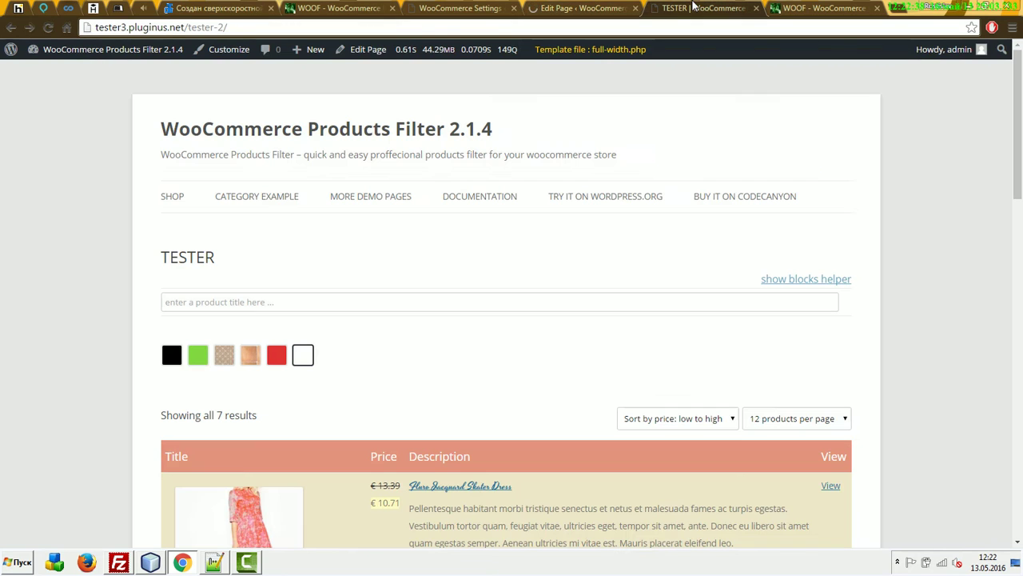
key("F5")
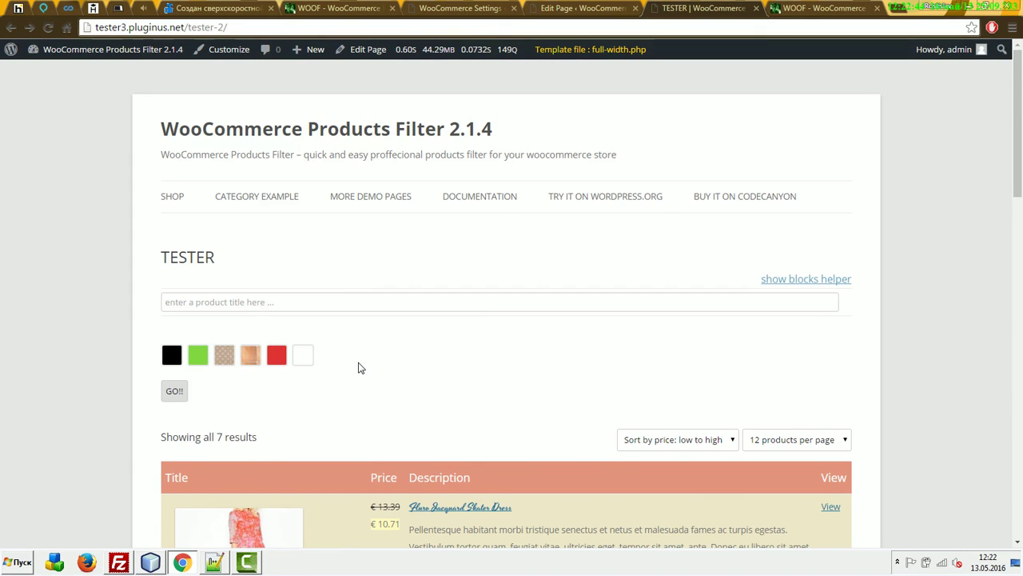
left_click(279, 353)
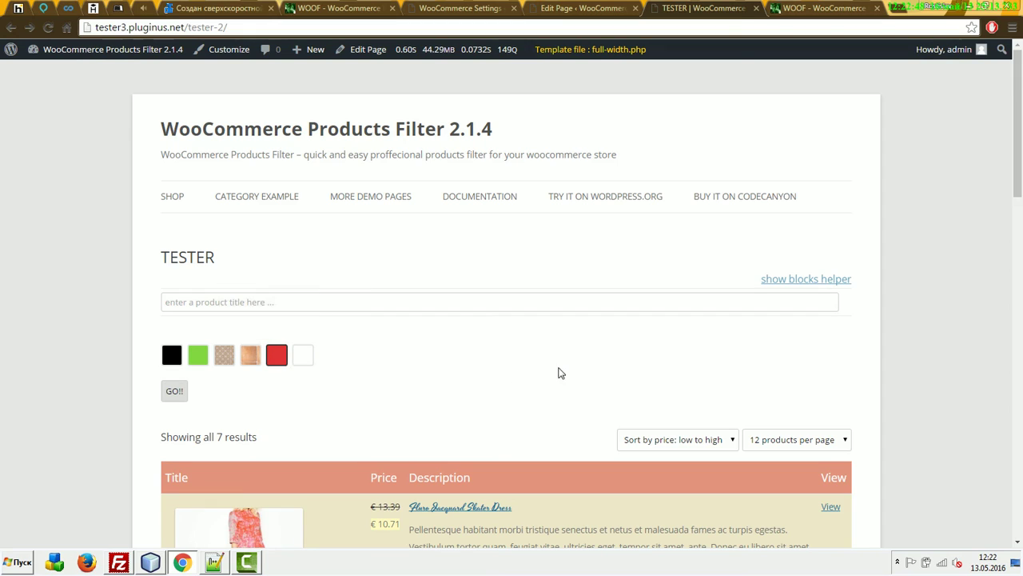
left_click(216, 299)
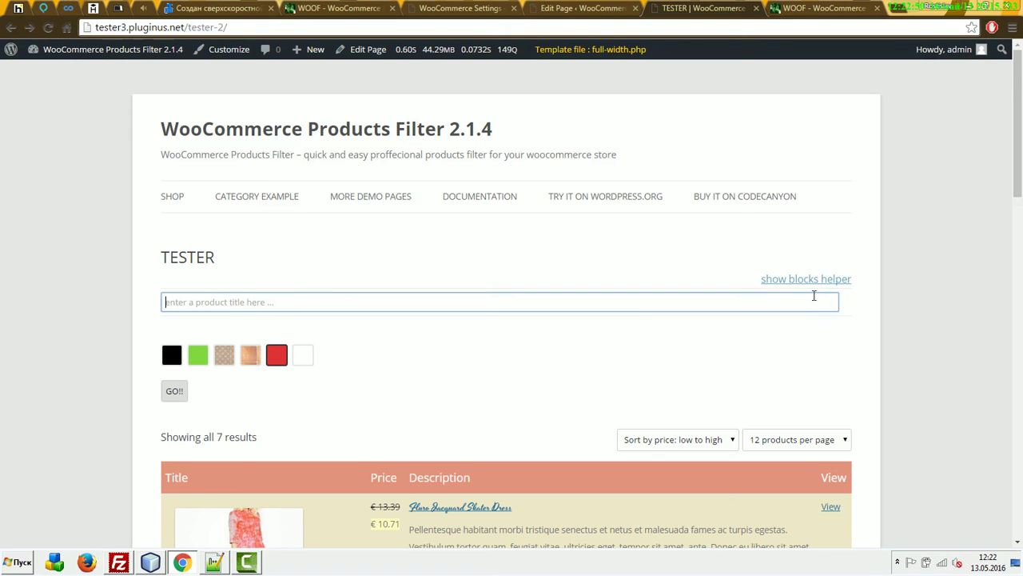
type("bat")
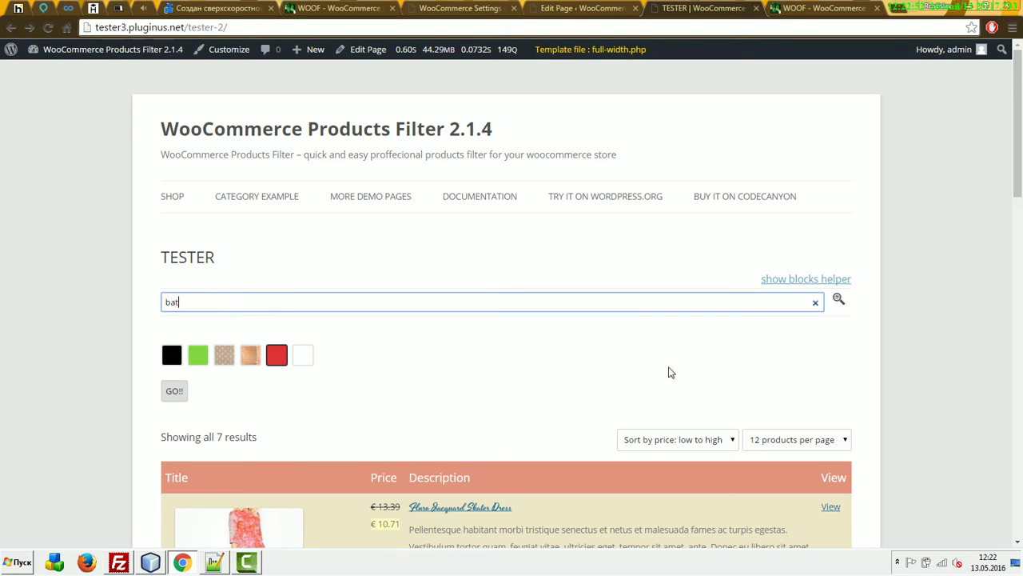
left_click(175, 391)
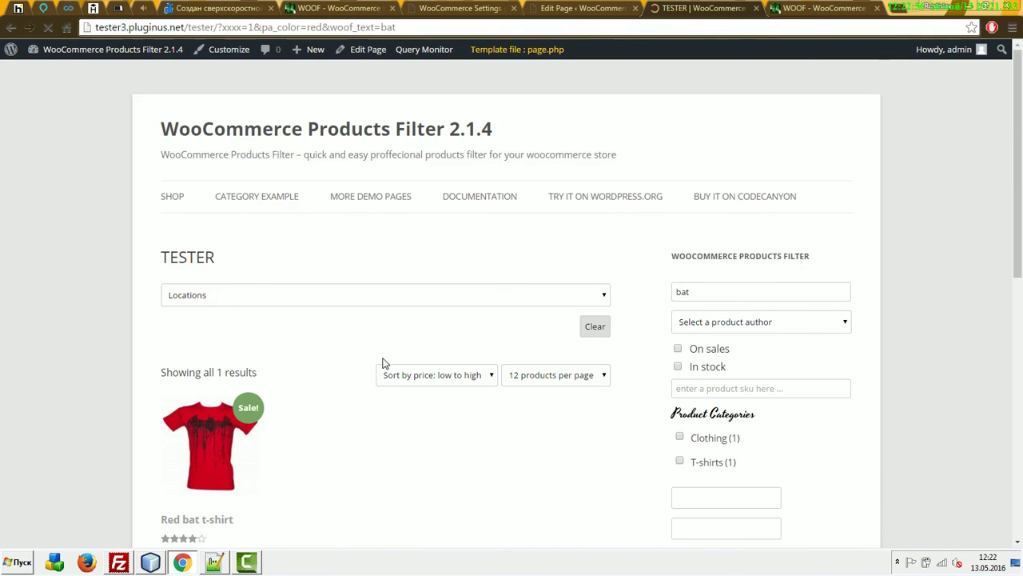
scroll(384, 361, "down", 2)
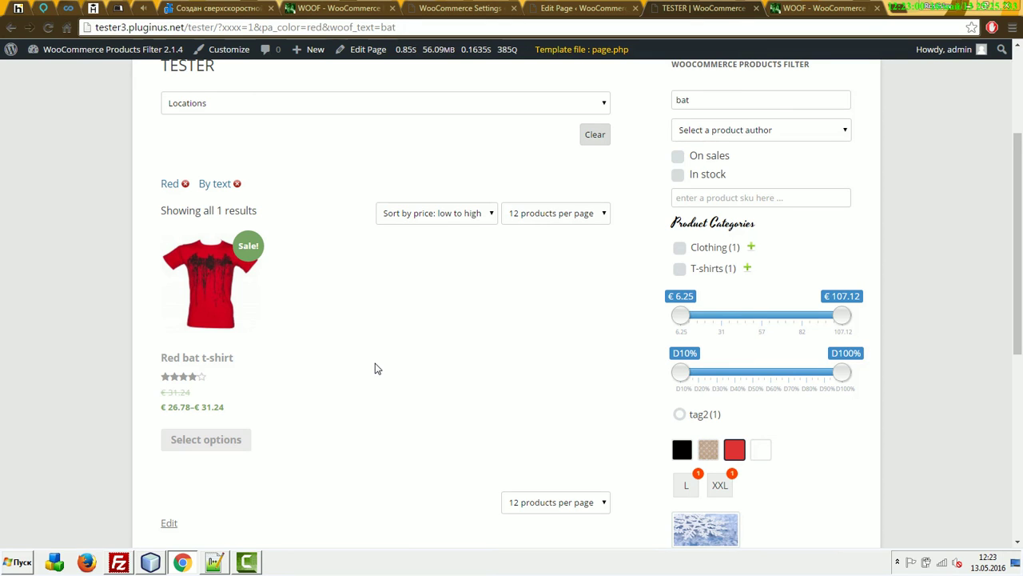
Point out the redirect target in the results page's address and return to the tester-2 page.
left_click(215, 28)
left_click(206, 28)
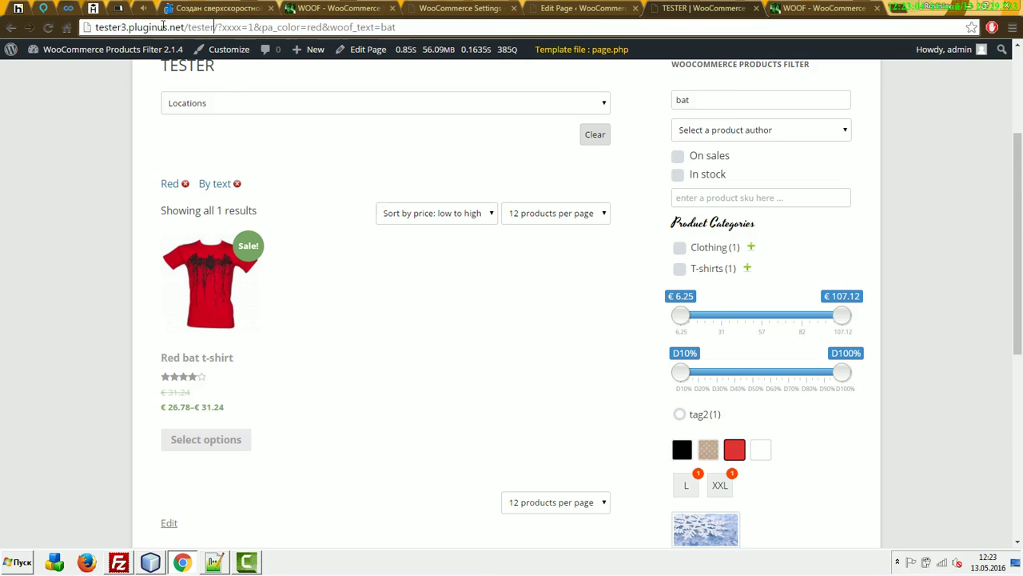
key("shift+Home")
key("Return")
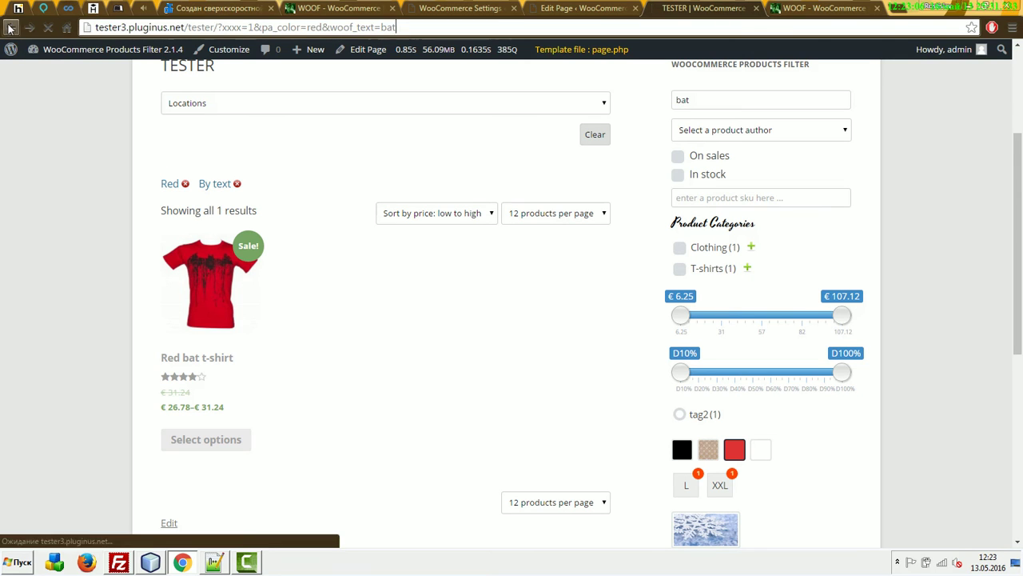
Copy the [woof_text_filter] shortcode from the additional useful shortcodes in the documentation.
left_click(823, 8)
scroll(590, 233, "down", 4)
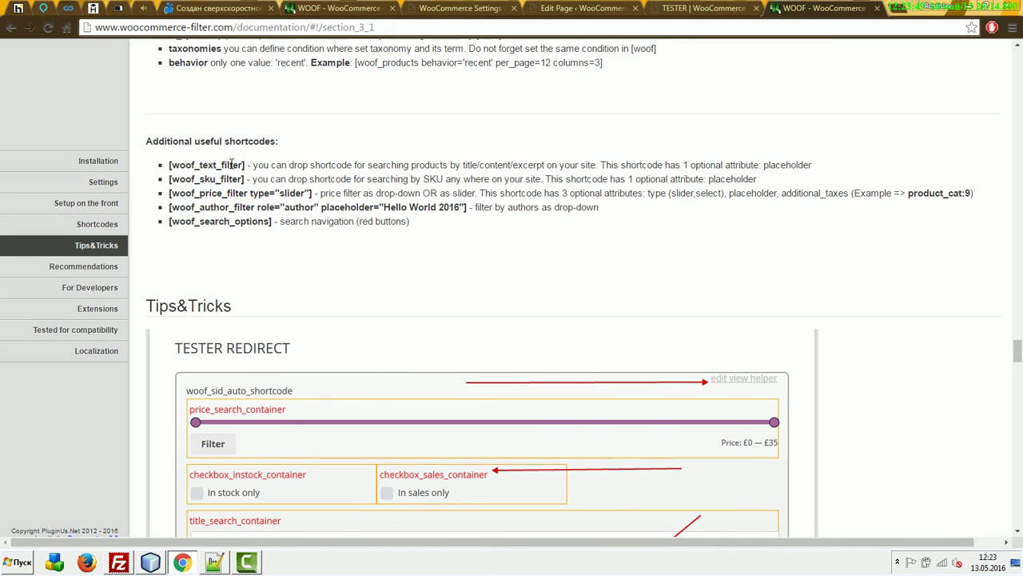
left_click_drag(247, 164, 168, 164)
key("ctrl+c")
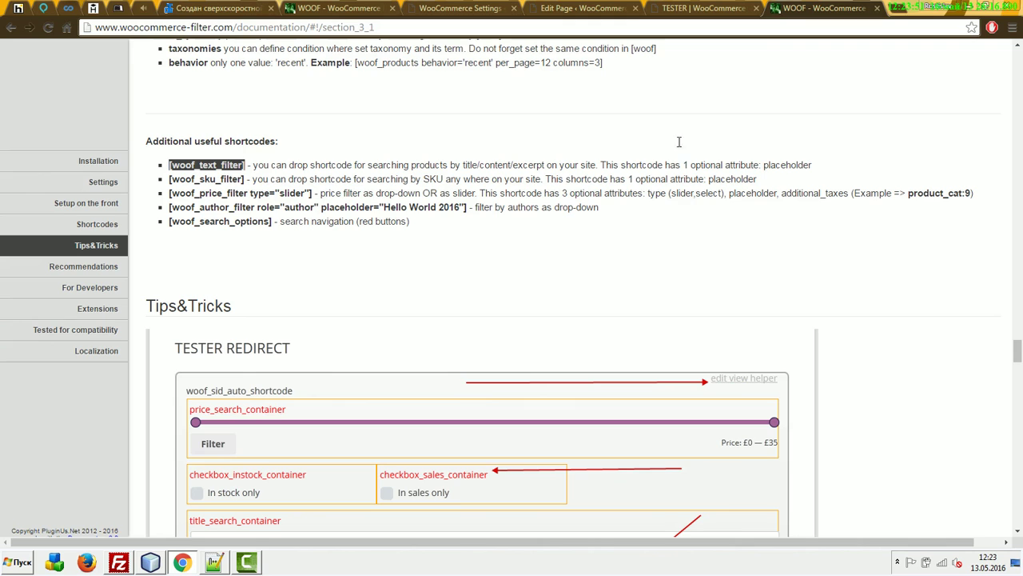
Disable the woof shortcode by renaming it woof2, add [woof_text_filter] on a new line below it and update the page.
left_click(600, 8)
left_click(502, 273)
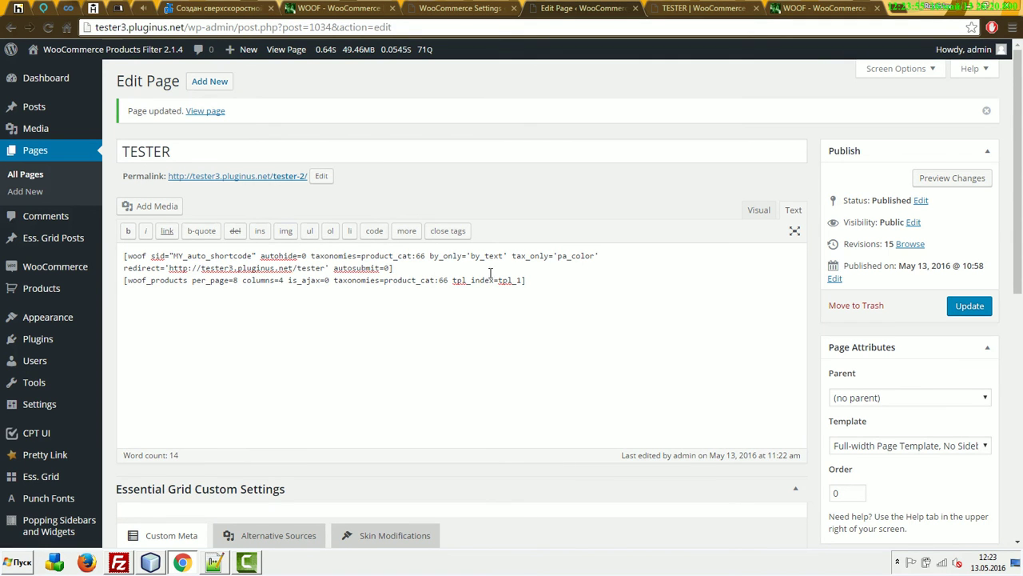
left_click(151, 257)
type("2")
left_click(432, 269)
key("Return")
key("ctrl+v")
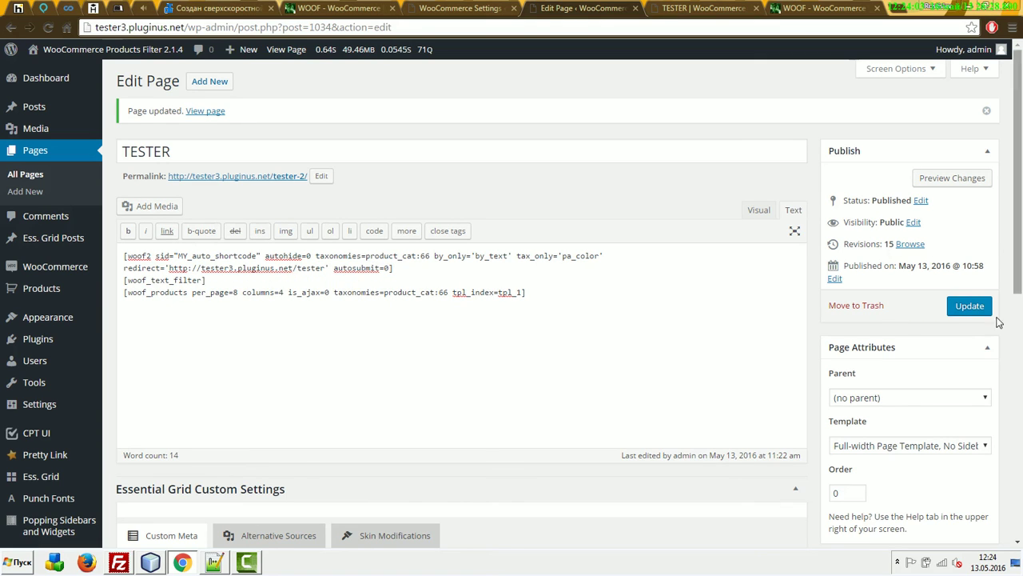
left_click(969, 312)
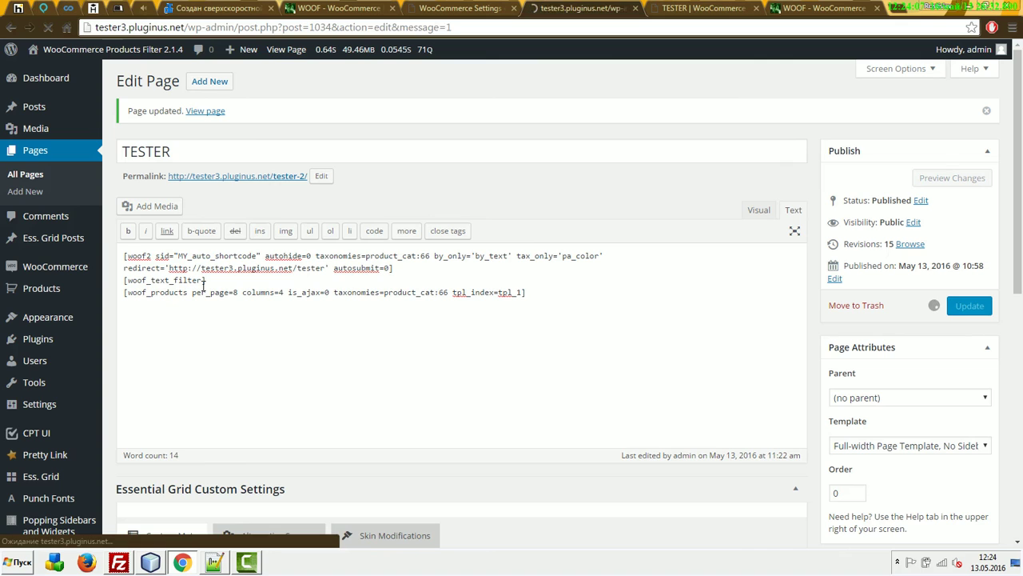
Highlight the woof2 name in the editor, then reload the TESTER page and examine the unrendered shortcode and the title search field.
double_click(141, 279)
double_click(139, 256)
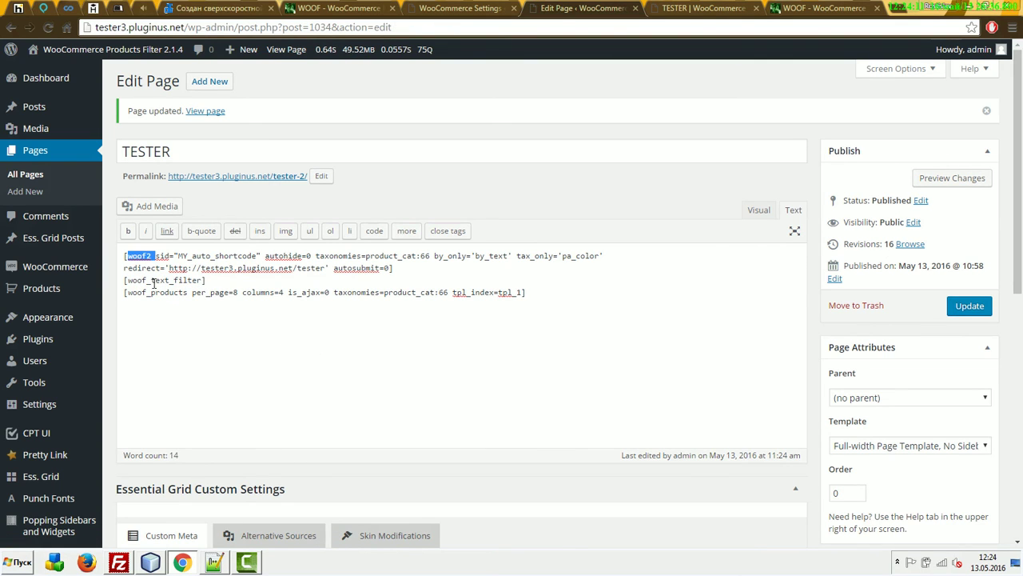
left_click(696, 8)
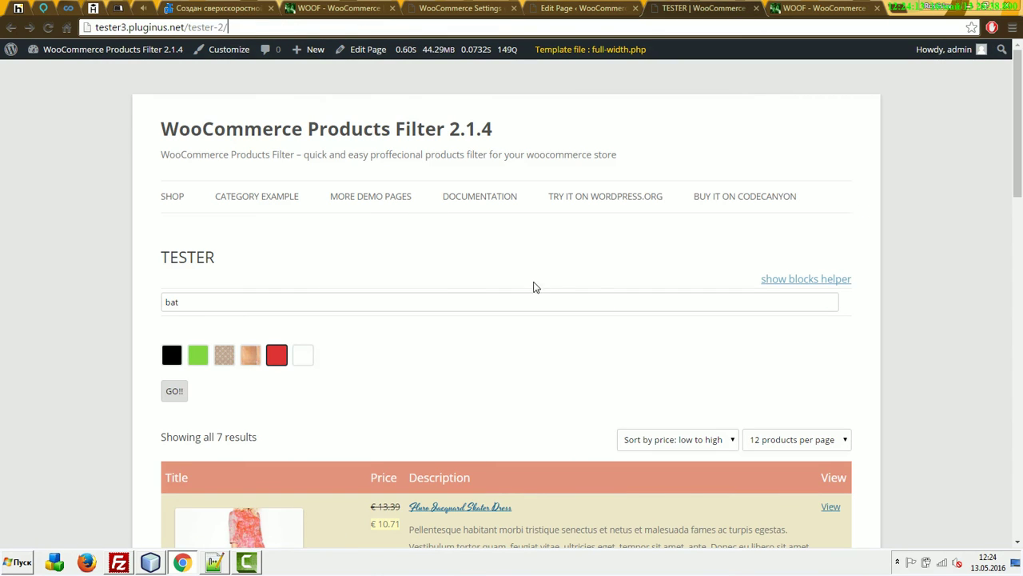
key("F5")
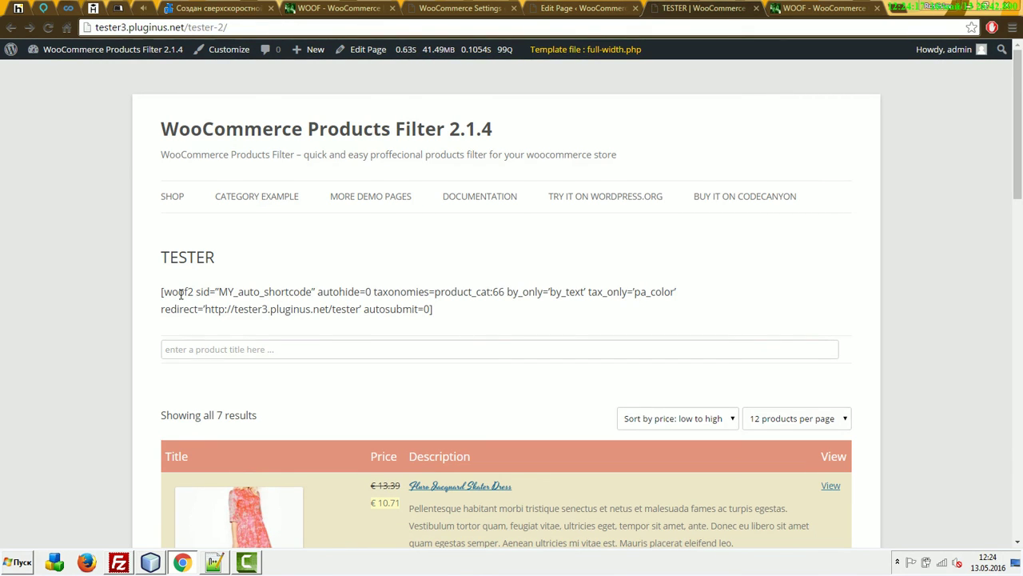
left_click_drag(161, 291, 518, 311)
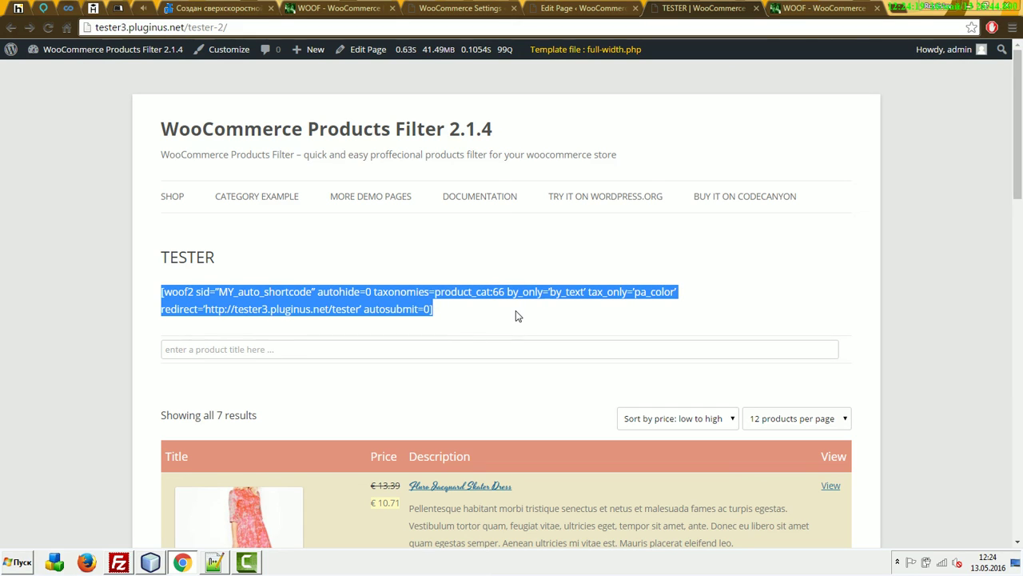
left_click(274, 343)
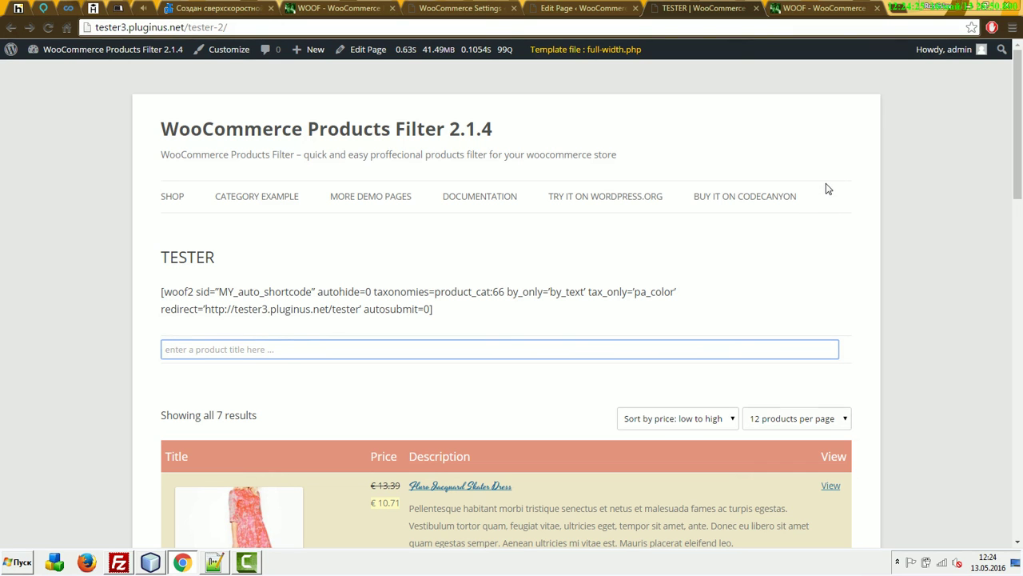
Set tax_only='none', remove the redirect and autosubmit attributes, rename woof2 back to woof and update the page.
left_click(560, 8)
left_click(211, 279)
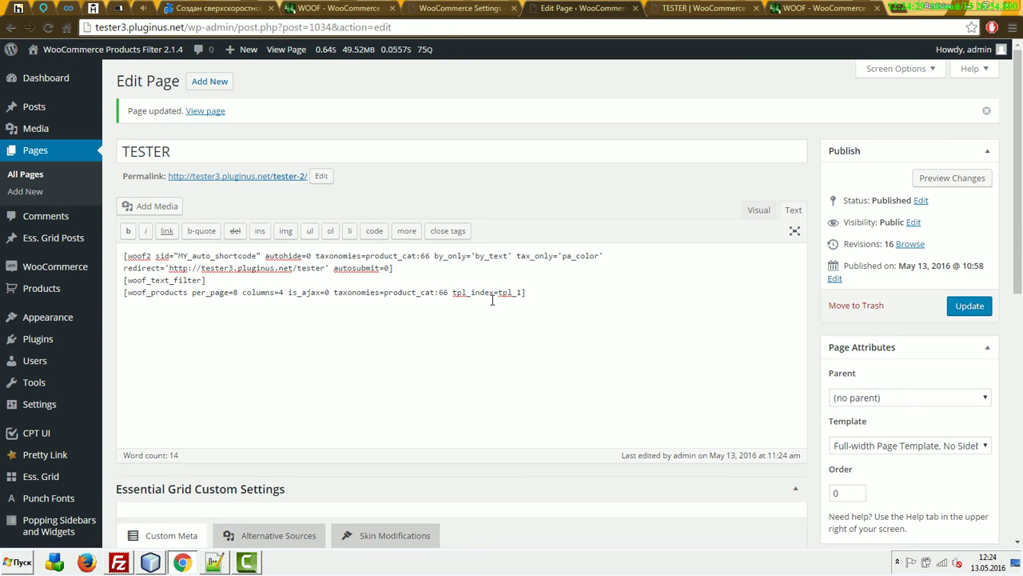
double_click(573, 256)
type("none")
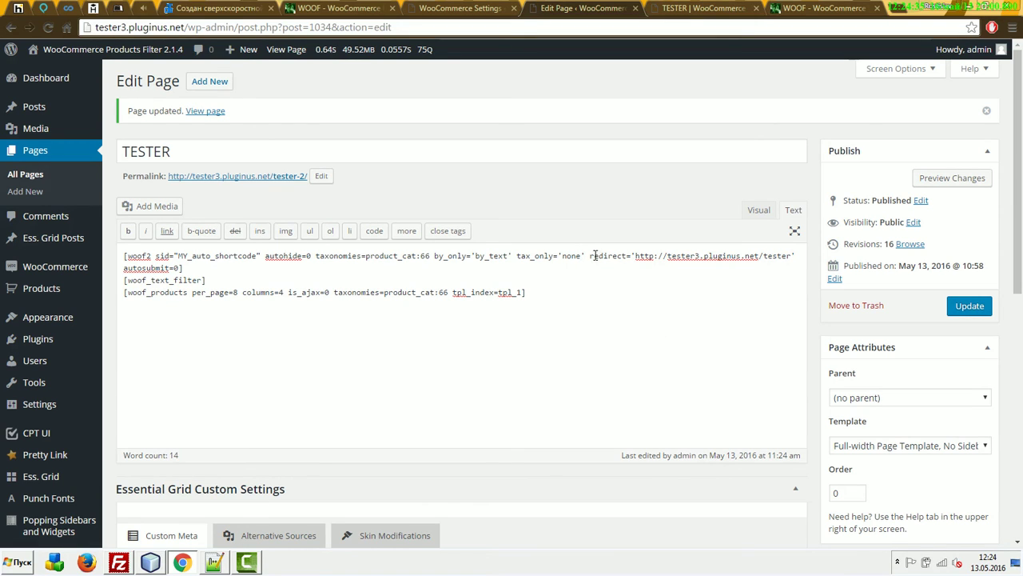
left_click(204, 268, "shift")
left_click(176, 267, "shift")
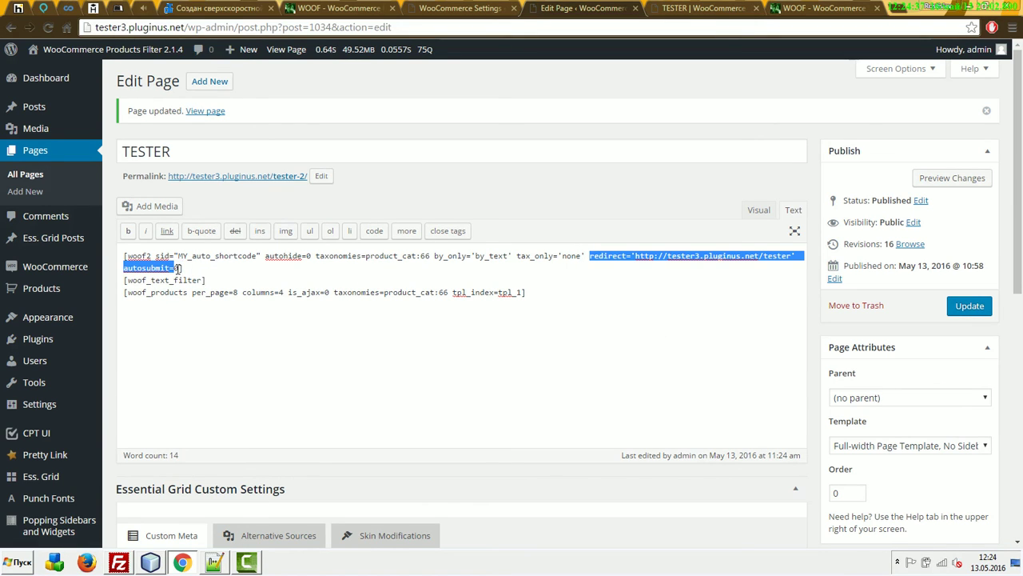
key("BackSpace")
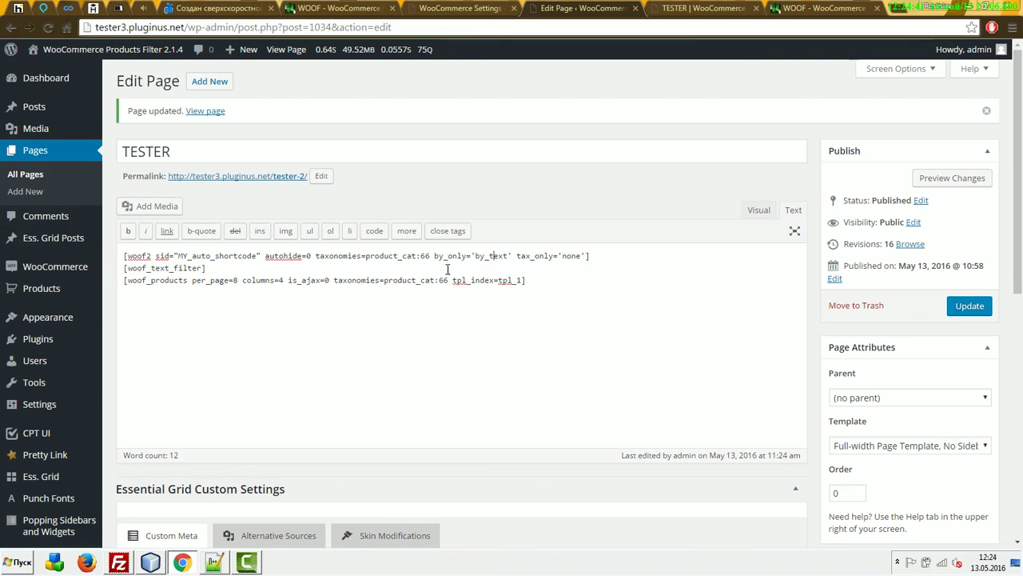
key("Delete")
left_click(969, 307)
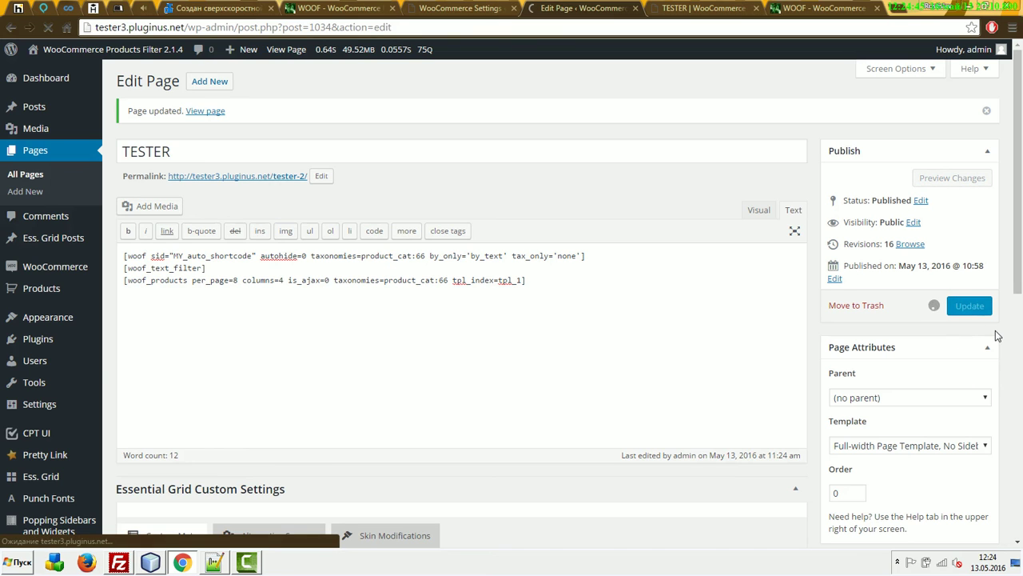
Reload the TESTER page, then compare the [woof_text_filter] shortcode with the woof shortcode's by_only and tax_only attributes in the editor.
left_click(662, 6)
key("F5")
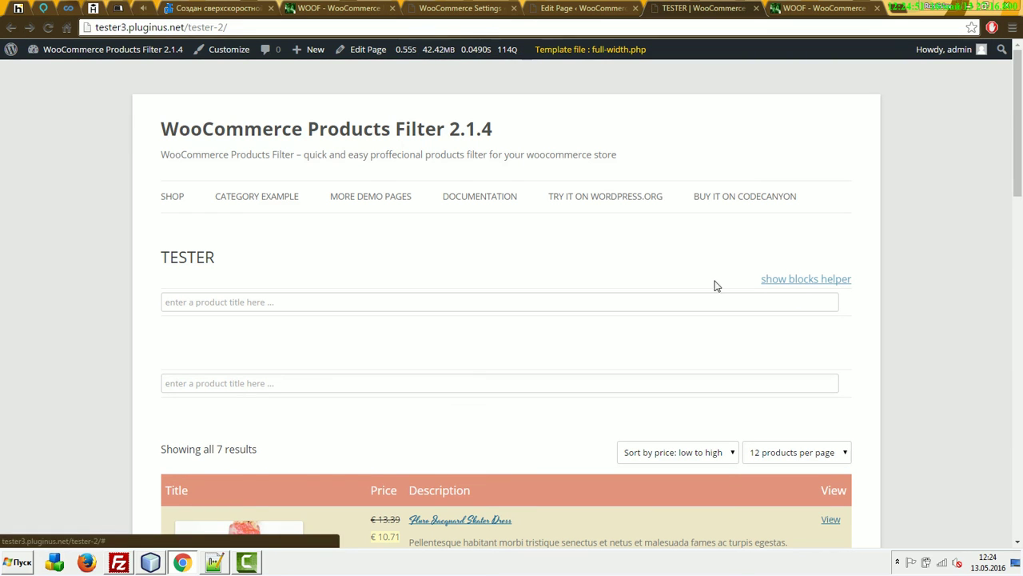
left_click(570, 9)
left_click_drag(218, 269, 123, 268)
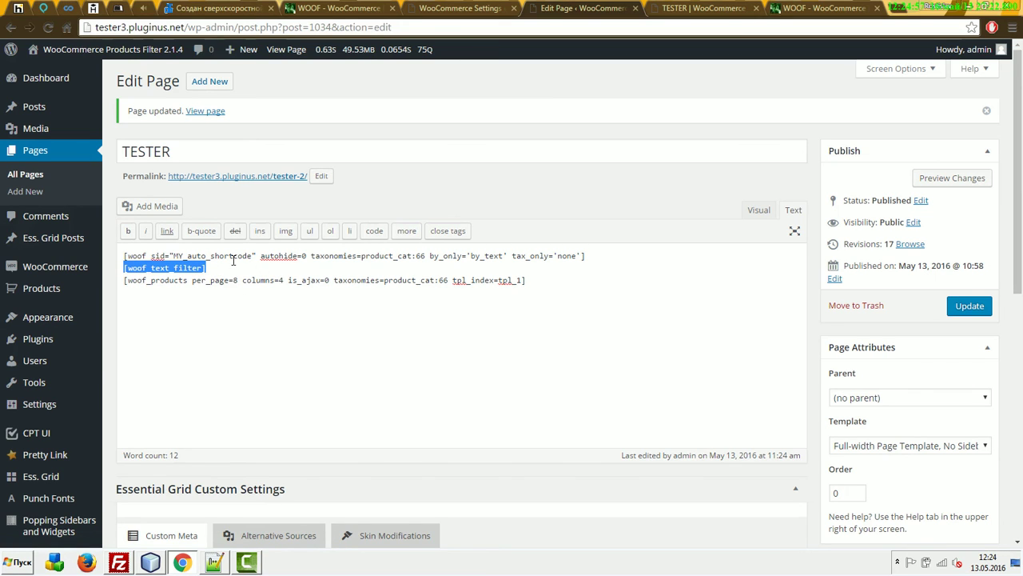
double_click(453, 255)
double_click(523, 256)
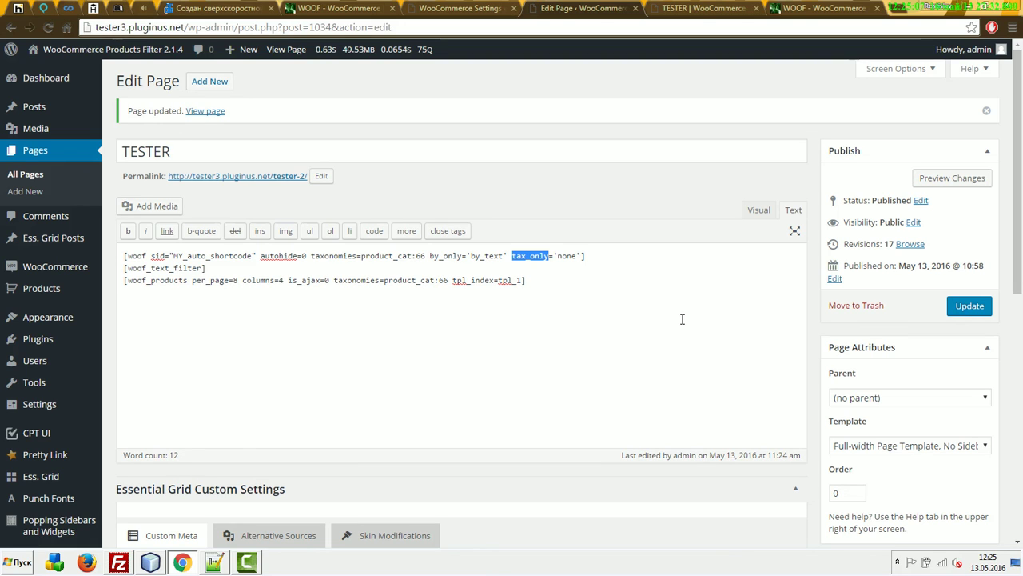
left_click_drag(206, 268, 136, 268)
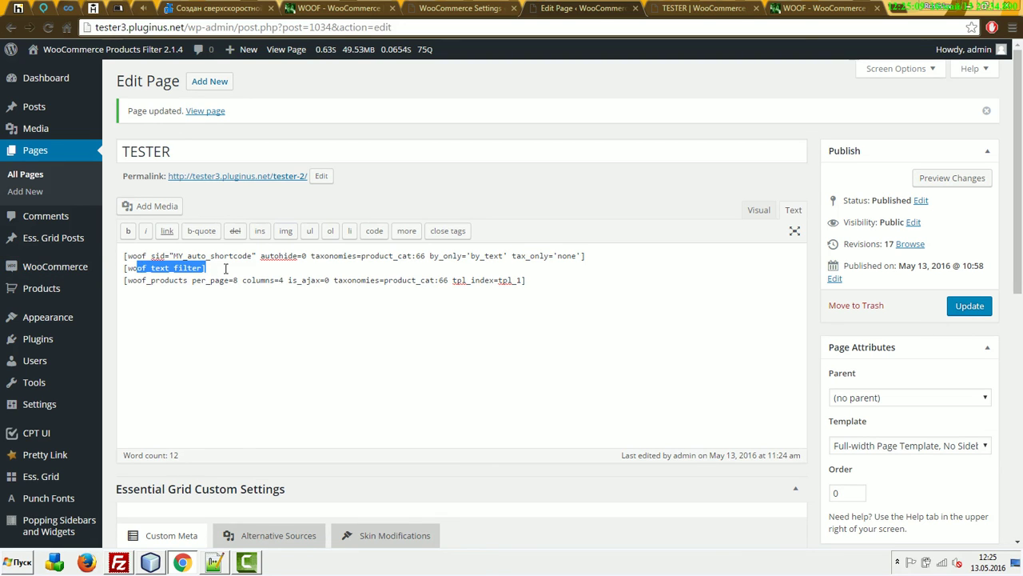
left_click(147, 256)
double_click(133, 255)
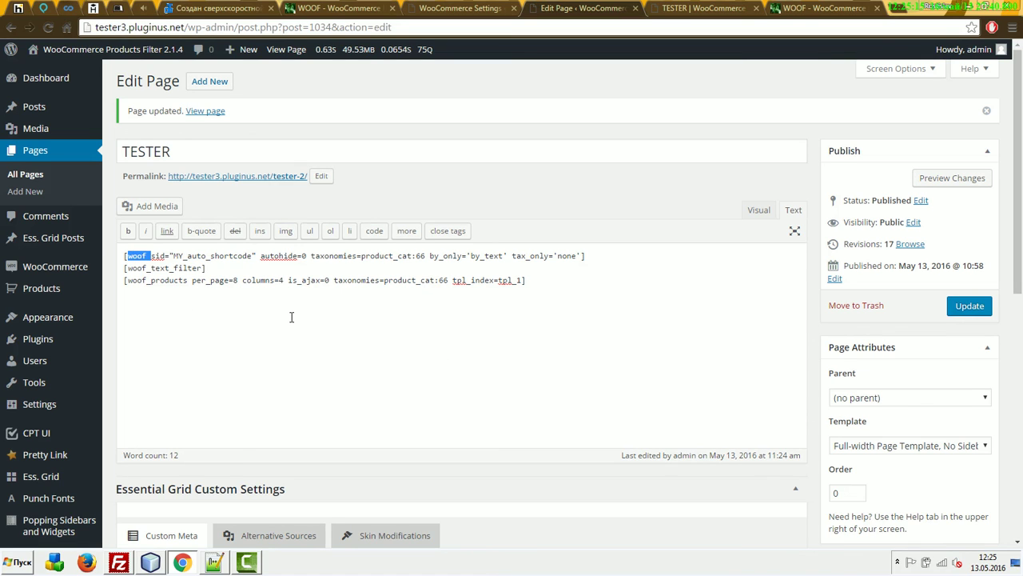
left_click_drag(206, 268, 80, 269)
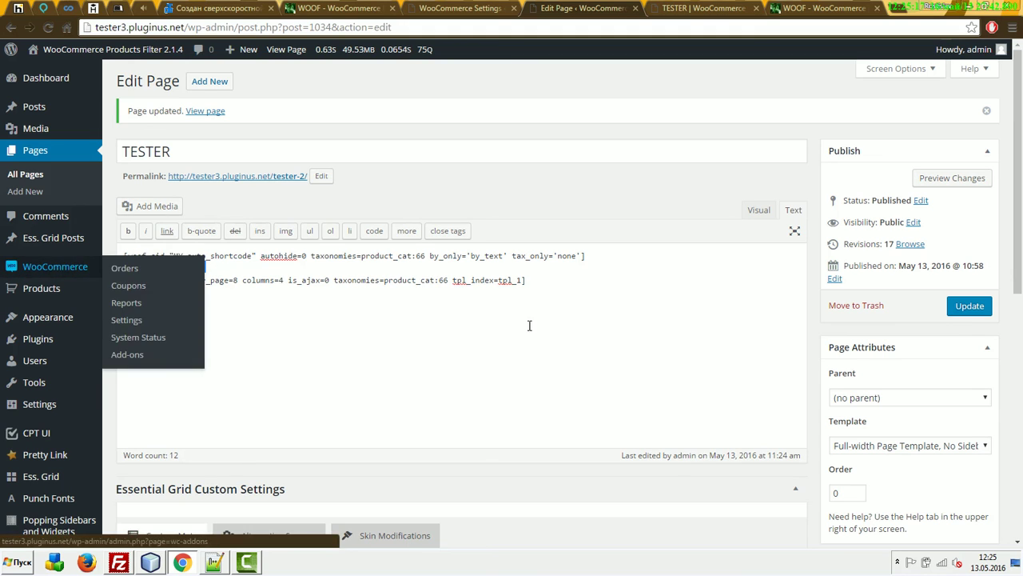
Examine the [woof_sku_filter], [woof_price_filter] and [woof_author_filter] entries among the additional useful shortcodes in the WOOF documentation.
left_click(823, 8)
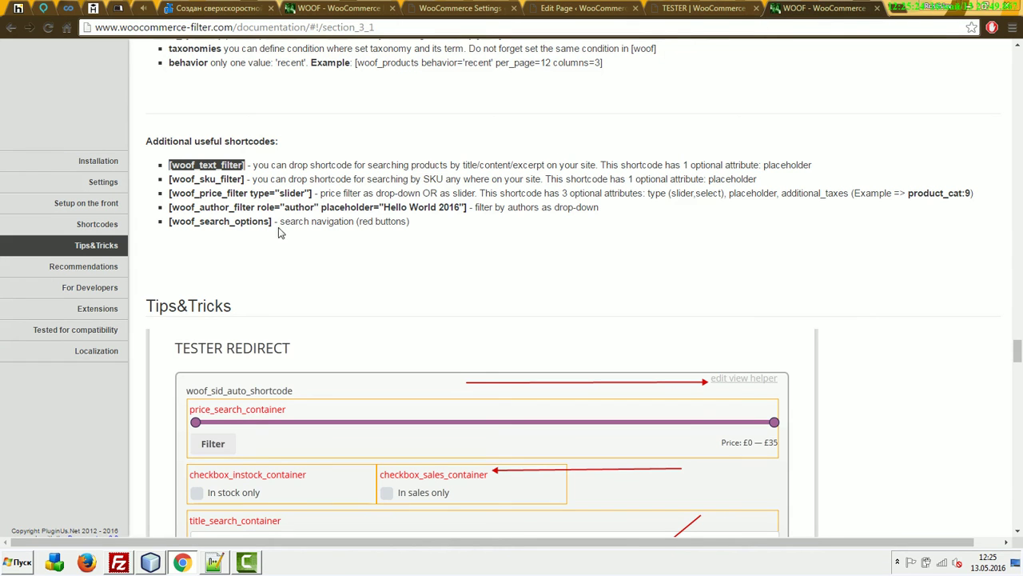
left_click_drag(169, 179, 243, 179)
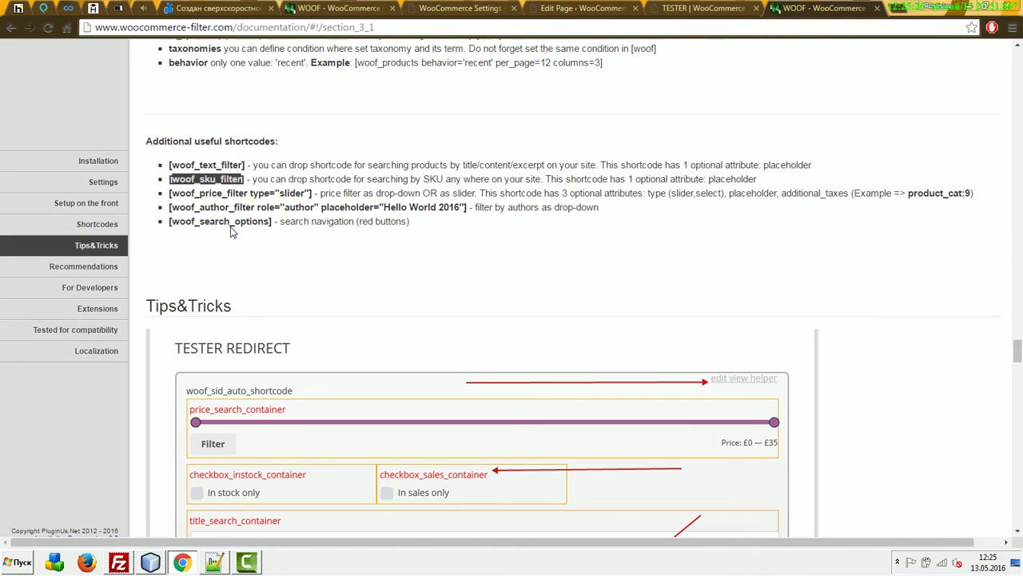
left_click_drag(169, 193, 249, 193)
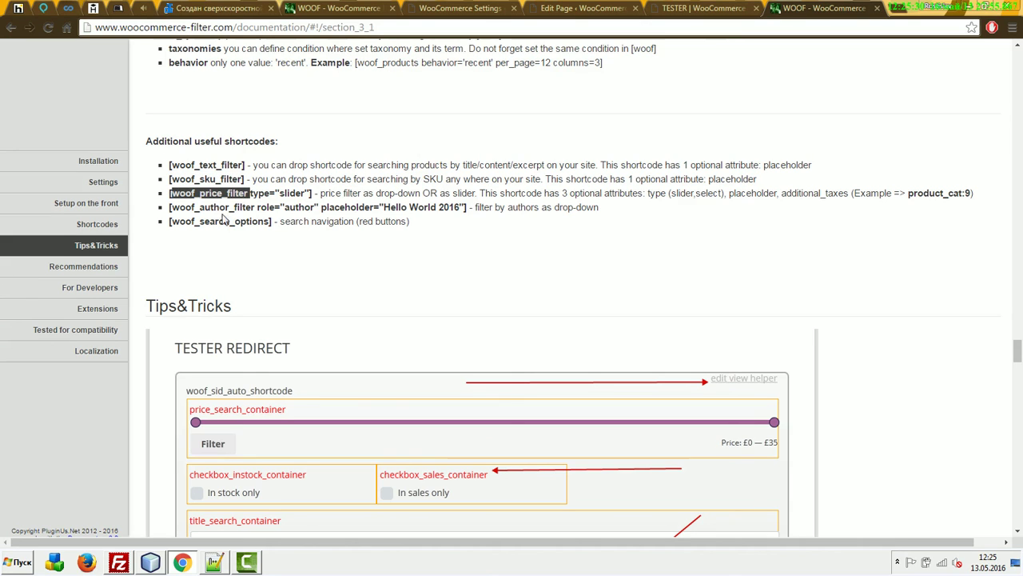
left_click_drag(170, 206, 256, 206)
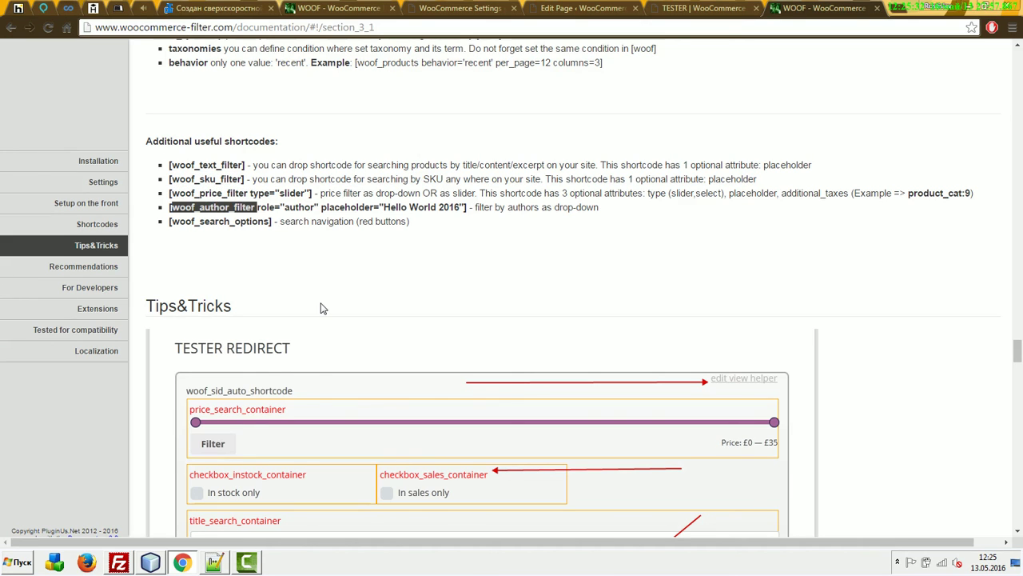
Review the basic shortcode attributes in the documentation and highlight the by_only description.
scroll(452, 291, "up", 2)
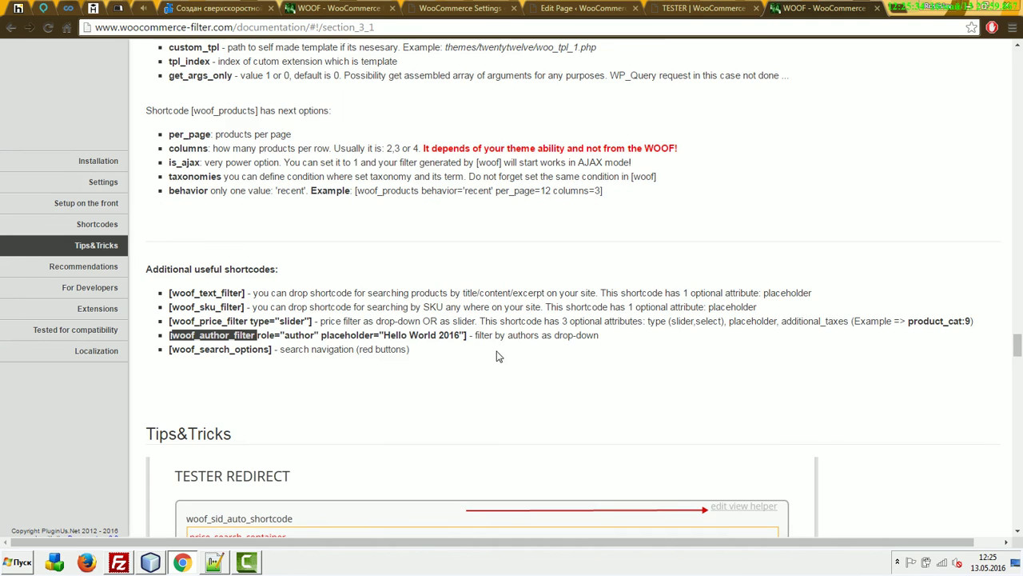
scroll(521, 364, "up", 2)
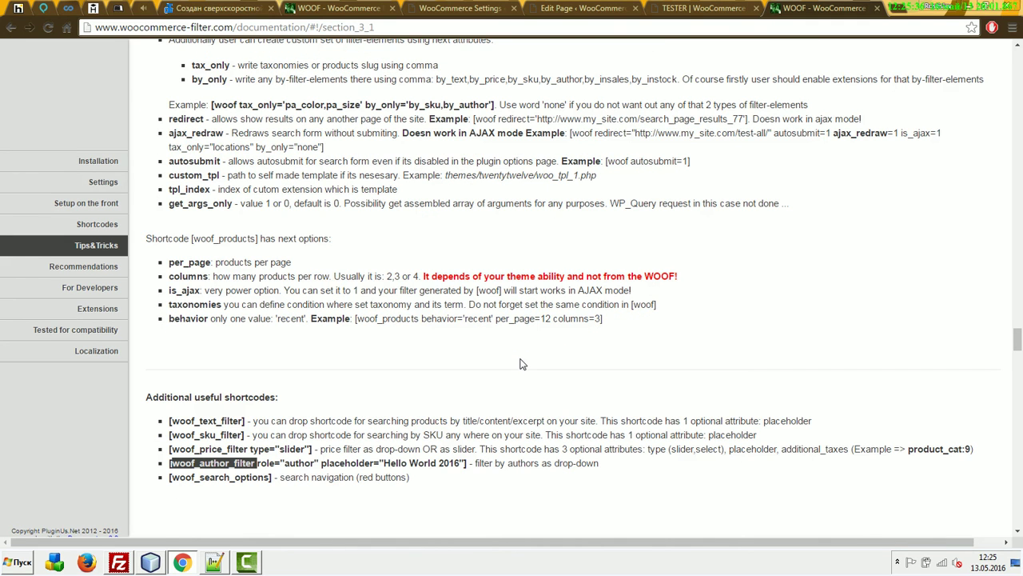
scroll(386, 223, "up", 6)
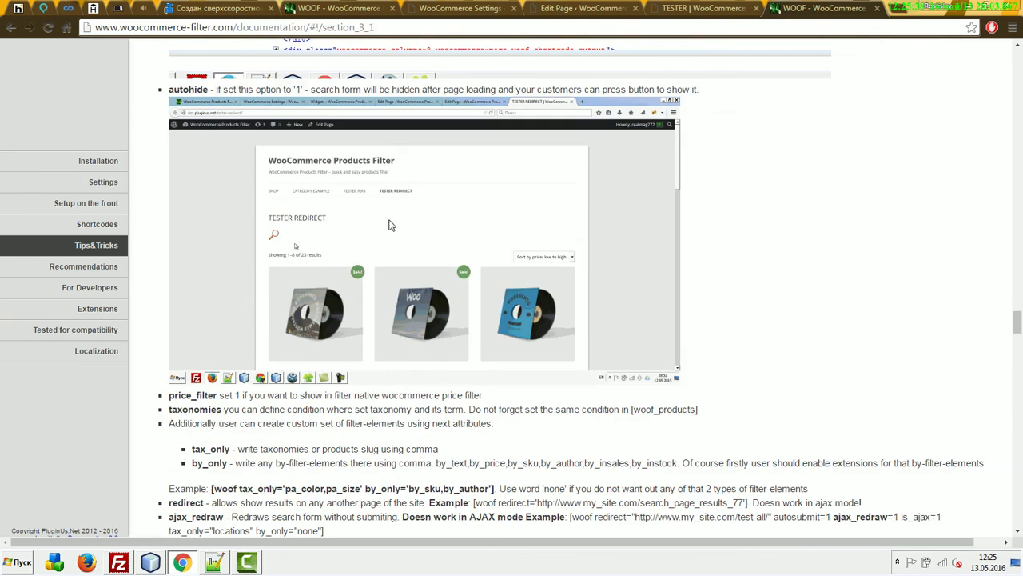
scroll(386, 223, "up", 10)
double_click(162, 276)
scroll(532, 327, "down", 13)
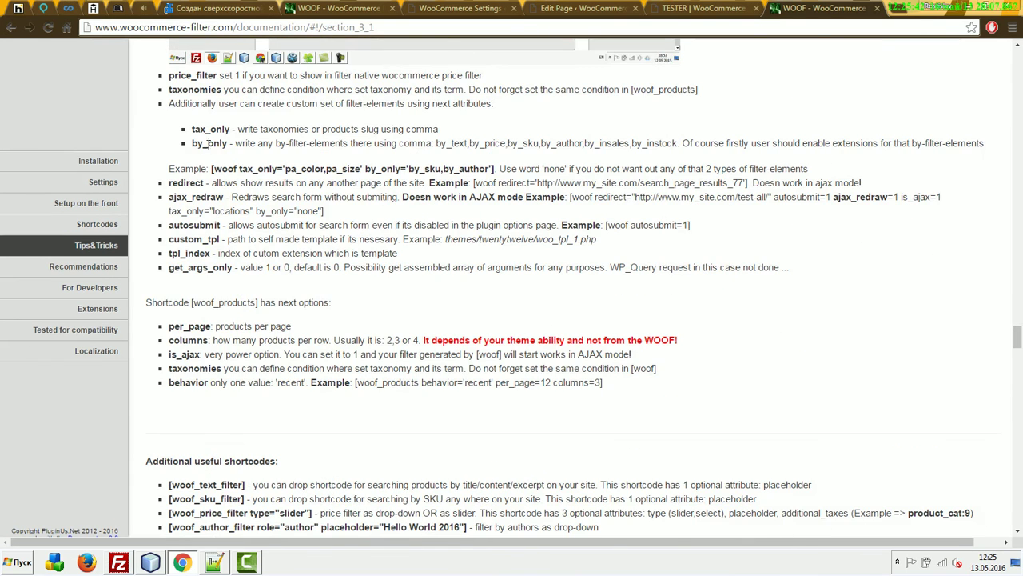
left_click_drag(192, 143, 999, 143)
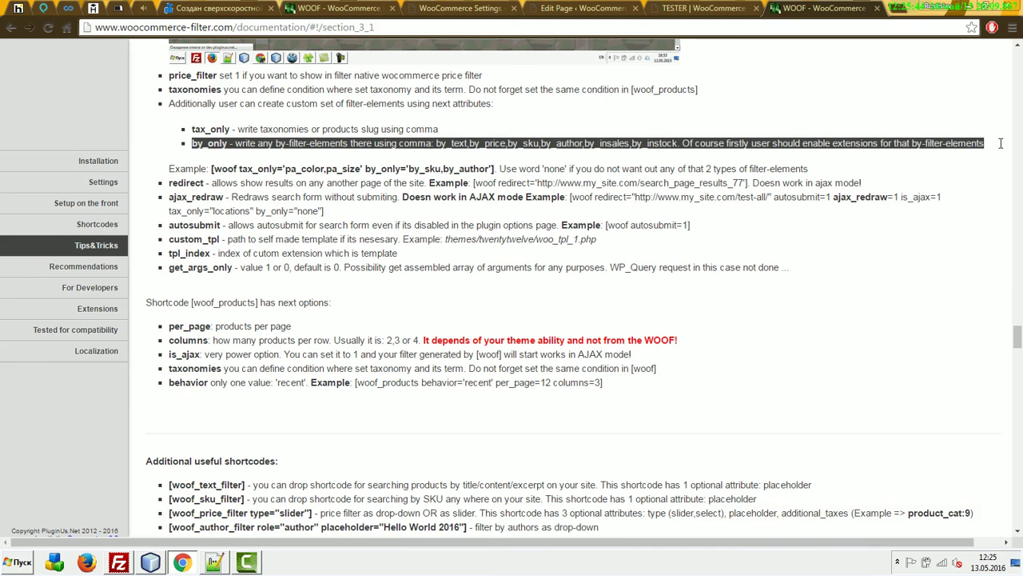
Copy the [woof_search_options] shortcode from the documentation's additional shortcodes and return to the TESTER page editor.
scroll(528, 306, "down", 1)
scroll(529, 306, "down", 4)
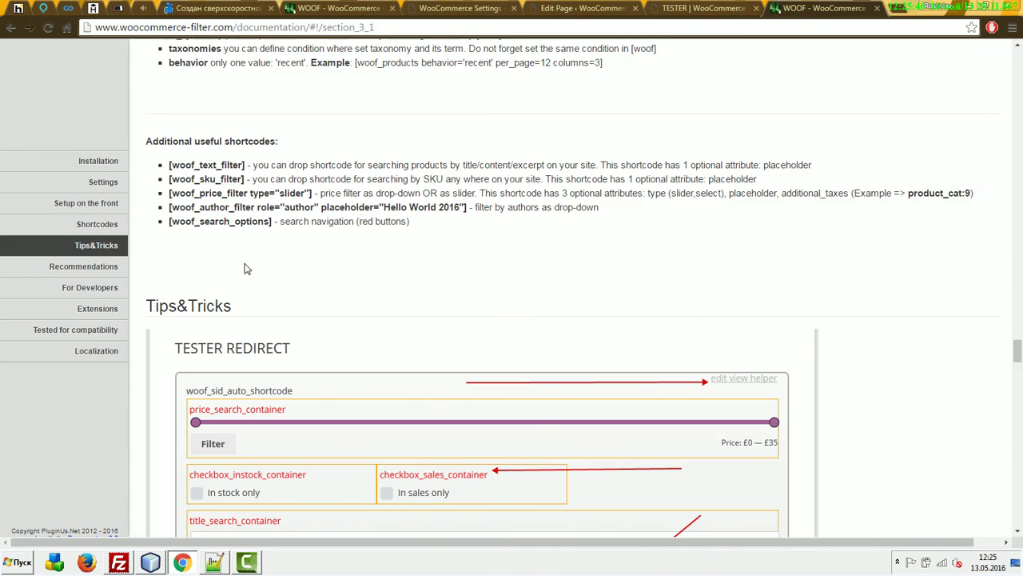
double_click(213, 221)
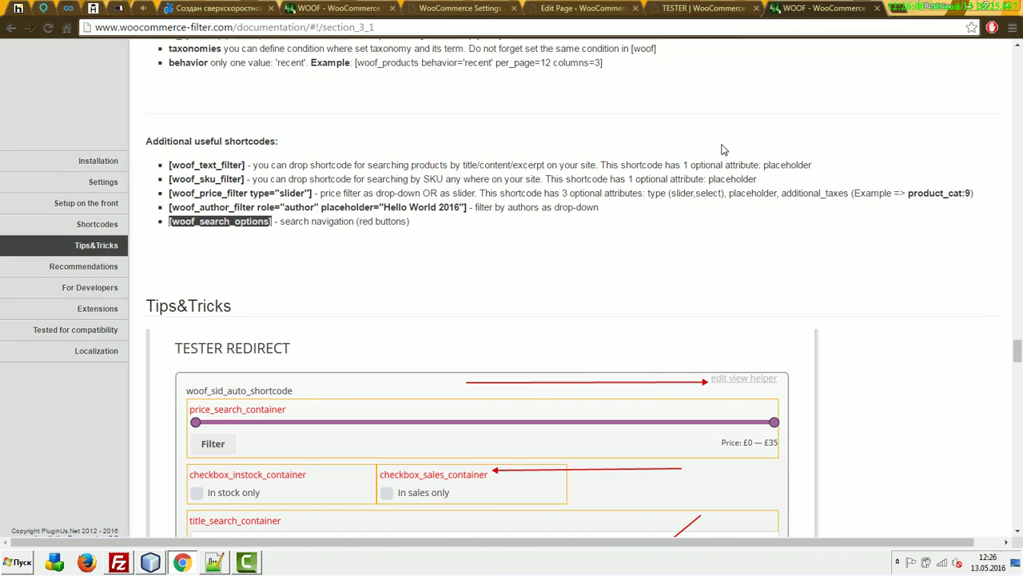
left_click(686, 7)
left_click(582, 7)
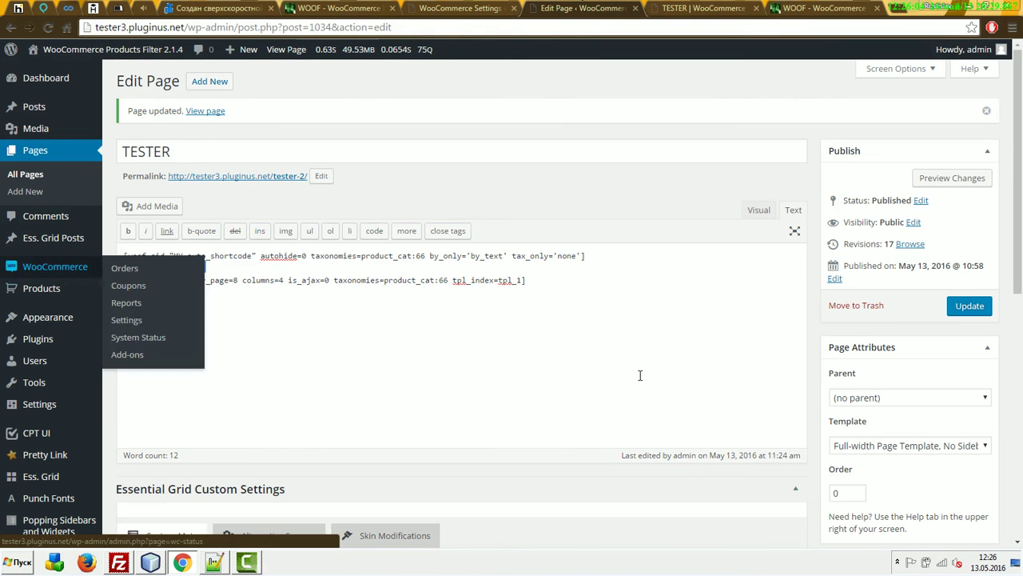
Remove [woof_text_filter], add [woof_search_options] on a new line below the woof_products shortcode and update the page.
type("[woof_search_options]")
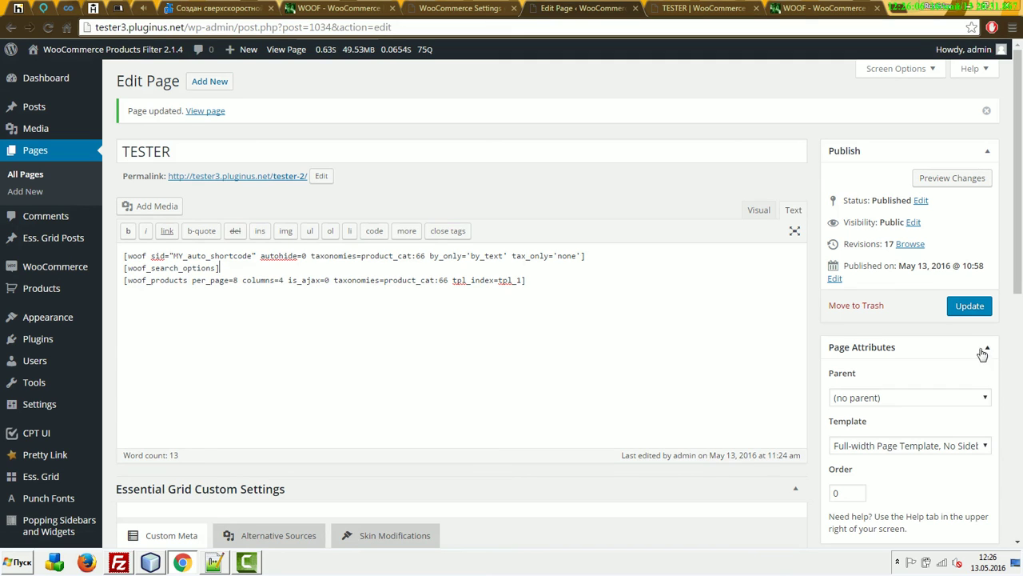
key("ctrl+z")
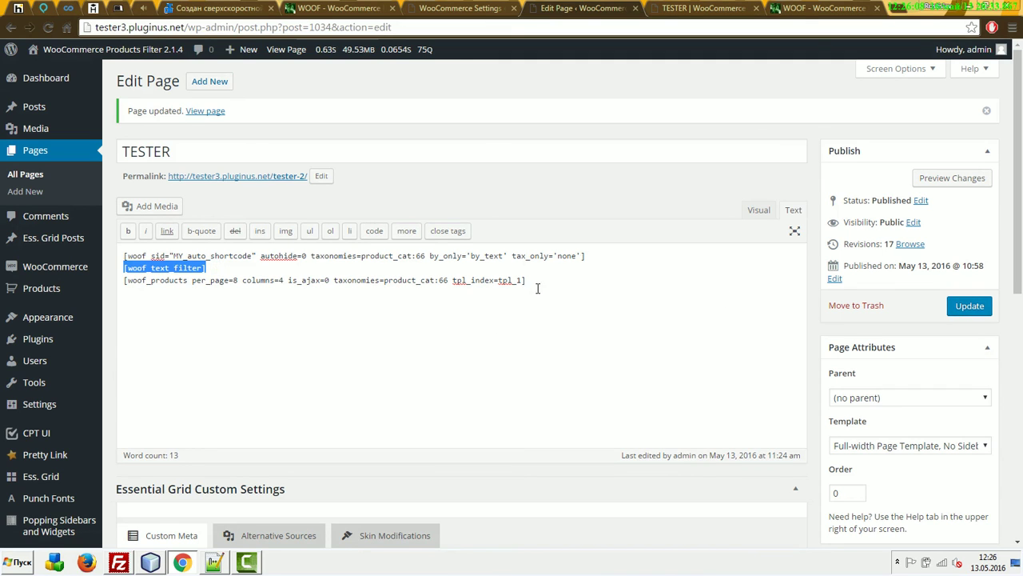
key("Delete")
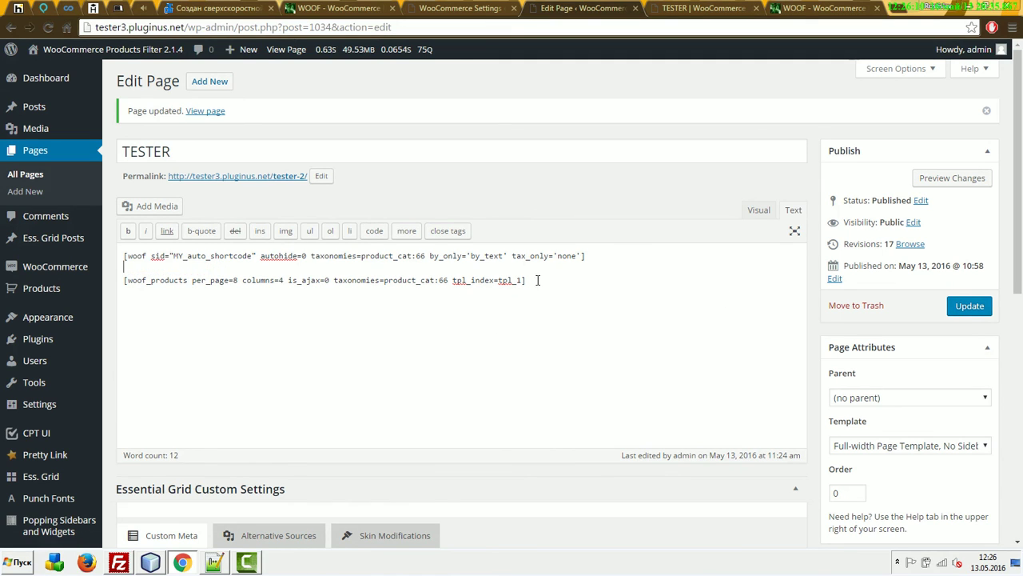
type("[woof_search_options]")
left_click(968, 307)
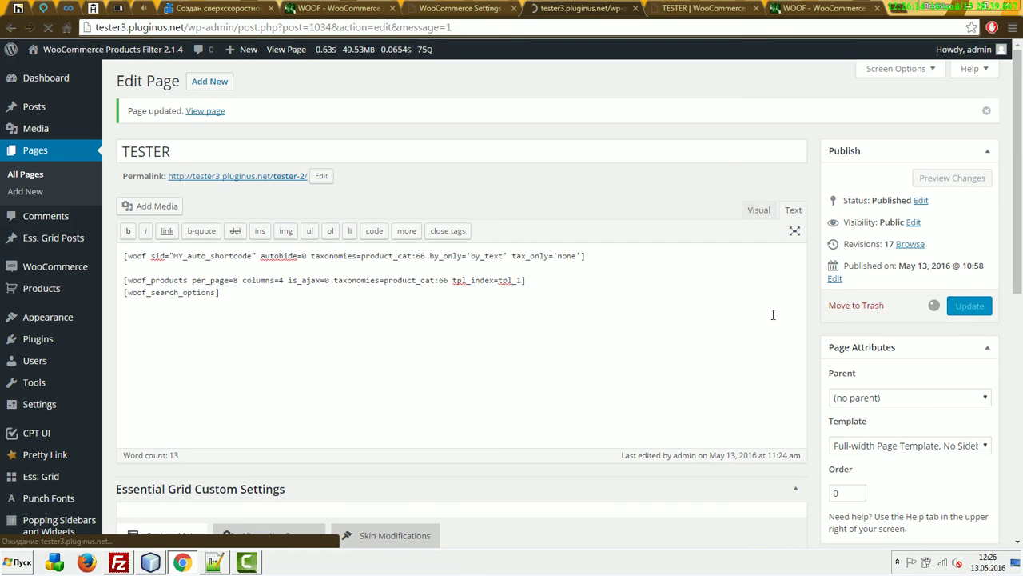
Reload the TESTER page and examine the area below the product list and the title search field.
key("ctrl+Tab")
key("F5")
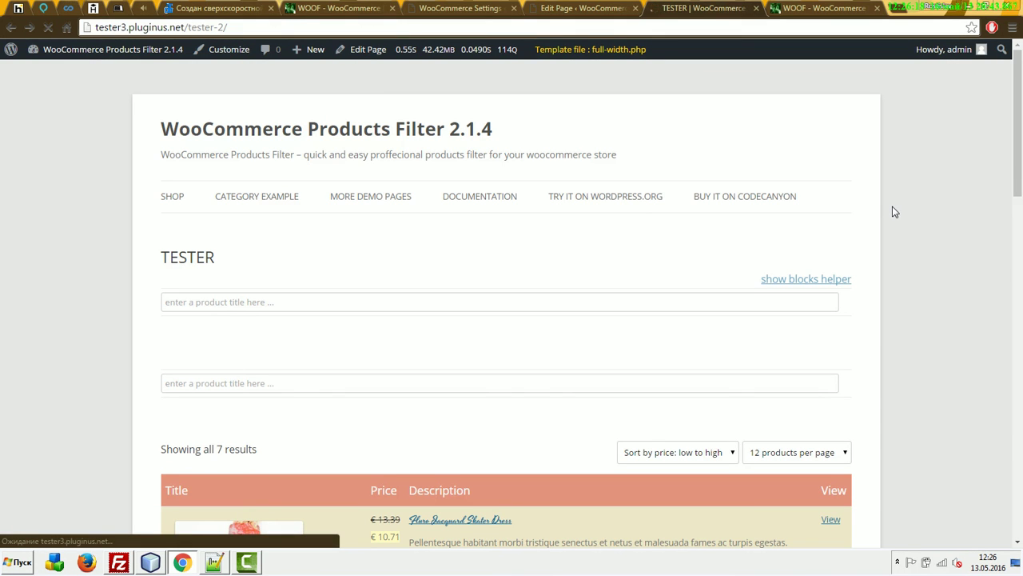
scroll(895, 212, "down", 15)
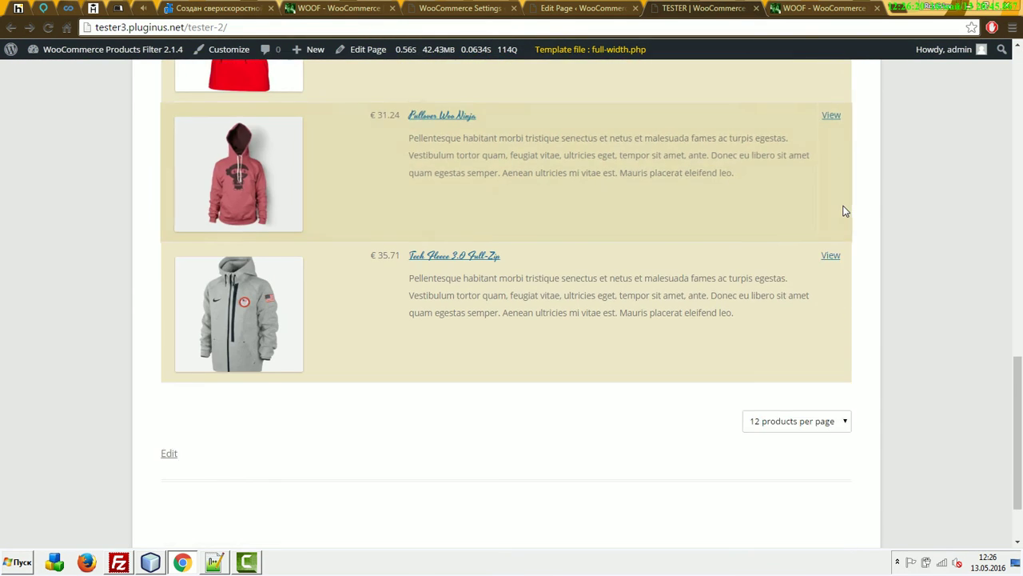
scroll(845, 211, "down", 2)
scroll(843, 208, "up", 15)
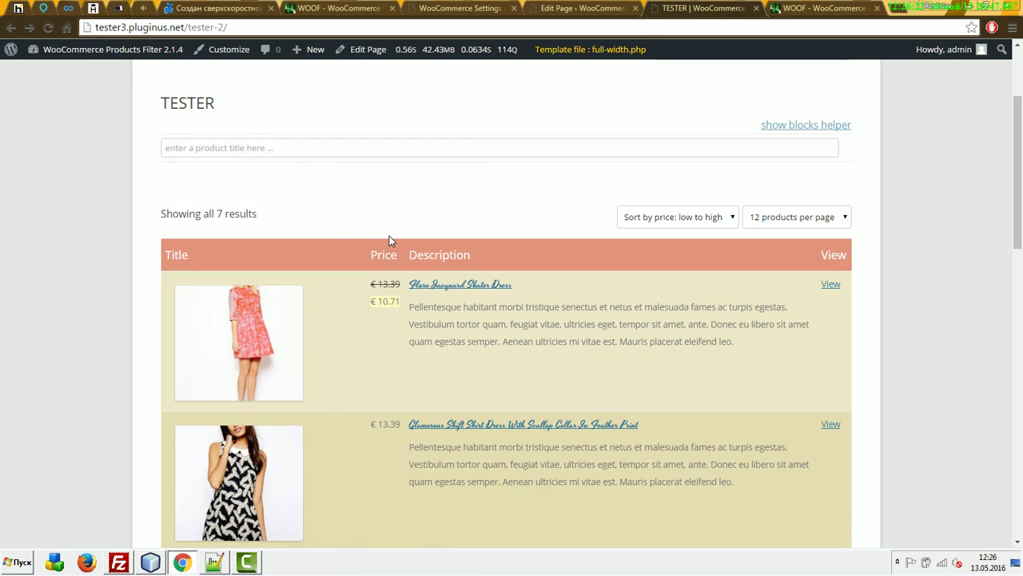
Search the products by the title text "bat" and examine the search navigation above and below the results.
left_click(247, 147)
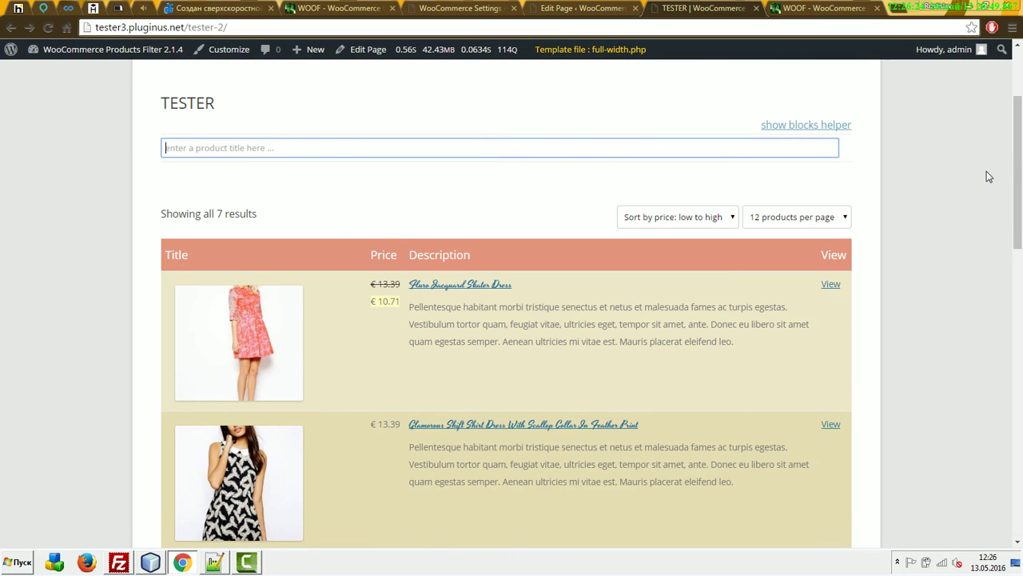
type("bat")
key("Return")
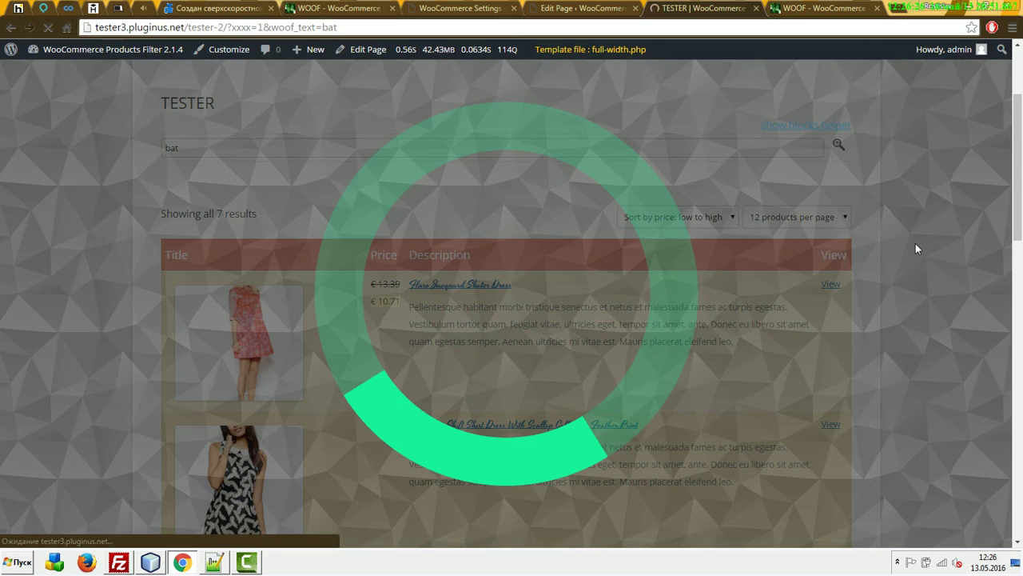
scroll(915, 299, "down", 3)
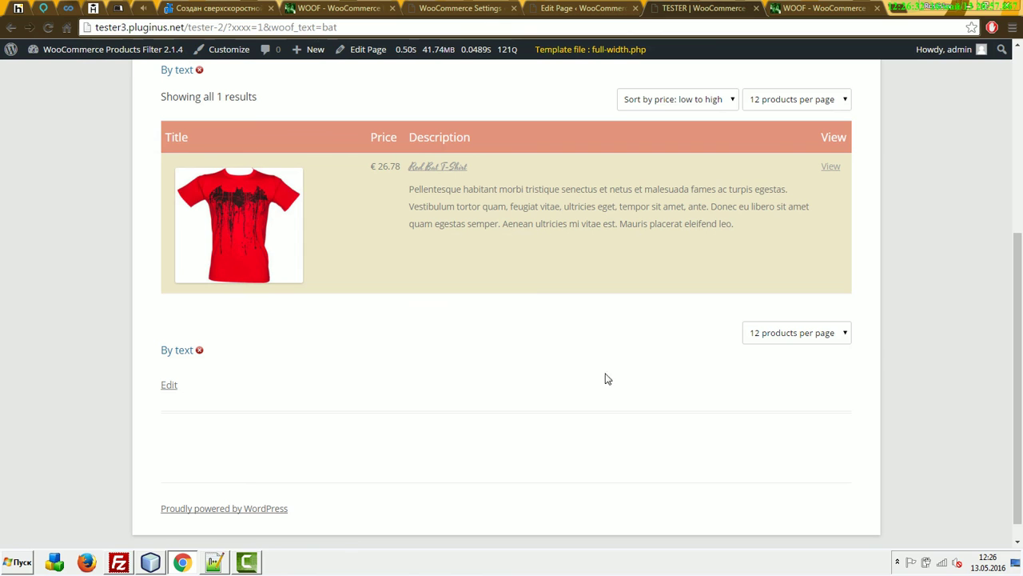
Look over the Shortcodes section of the documentation, then return to the filtered TESTER page.
left_click(824, 8)
scroll(848, 359, "up", 5)
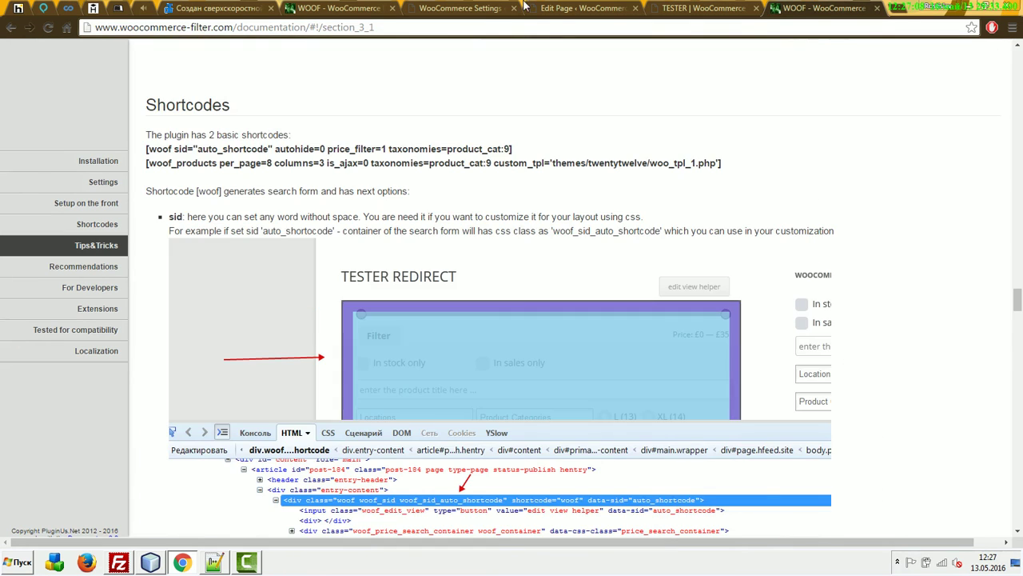
left_click(577, 8)
left_click(699, 8)
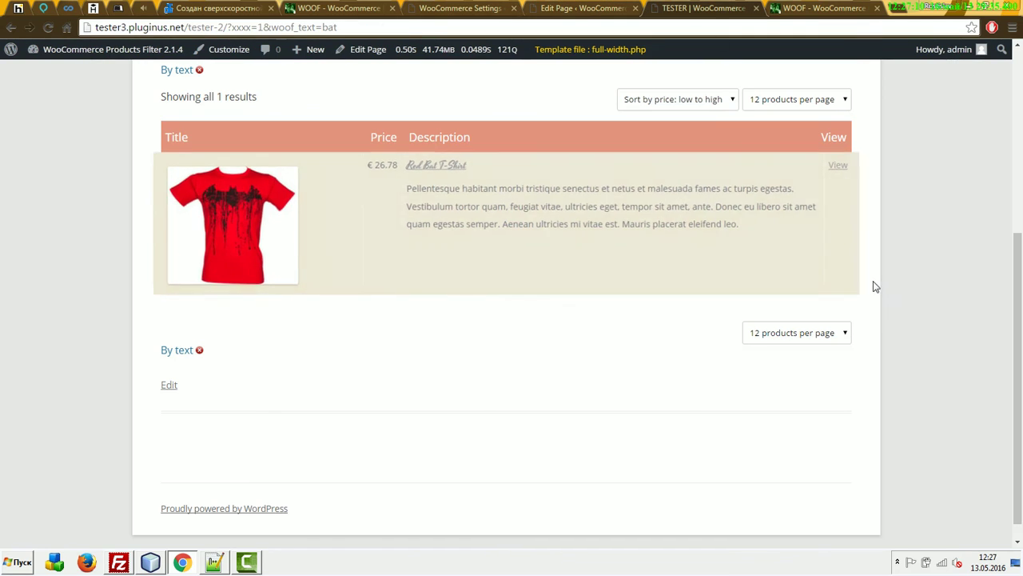